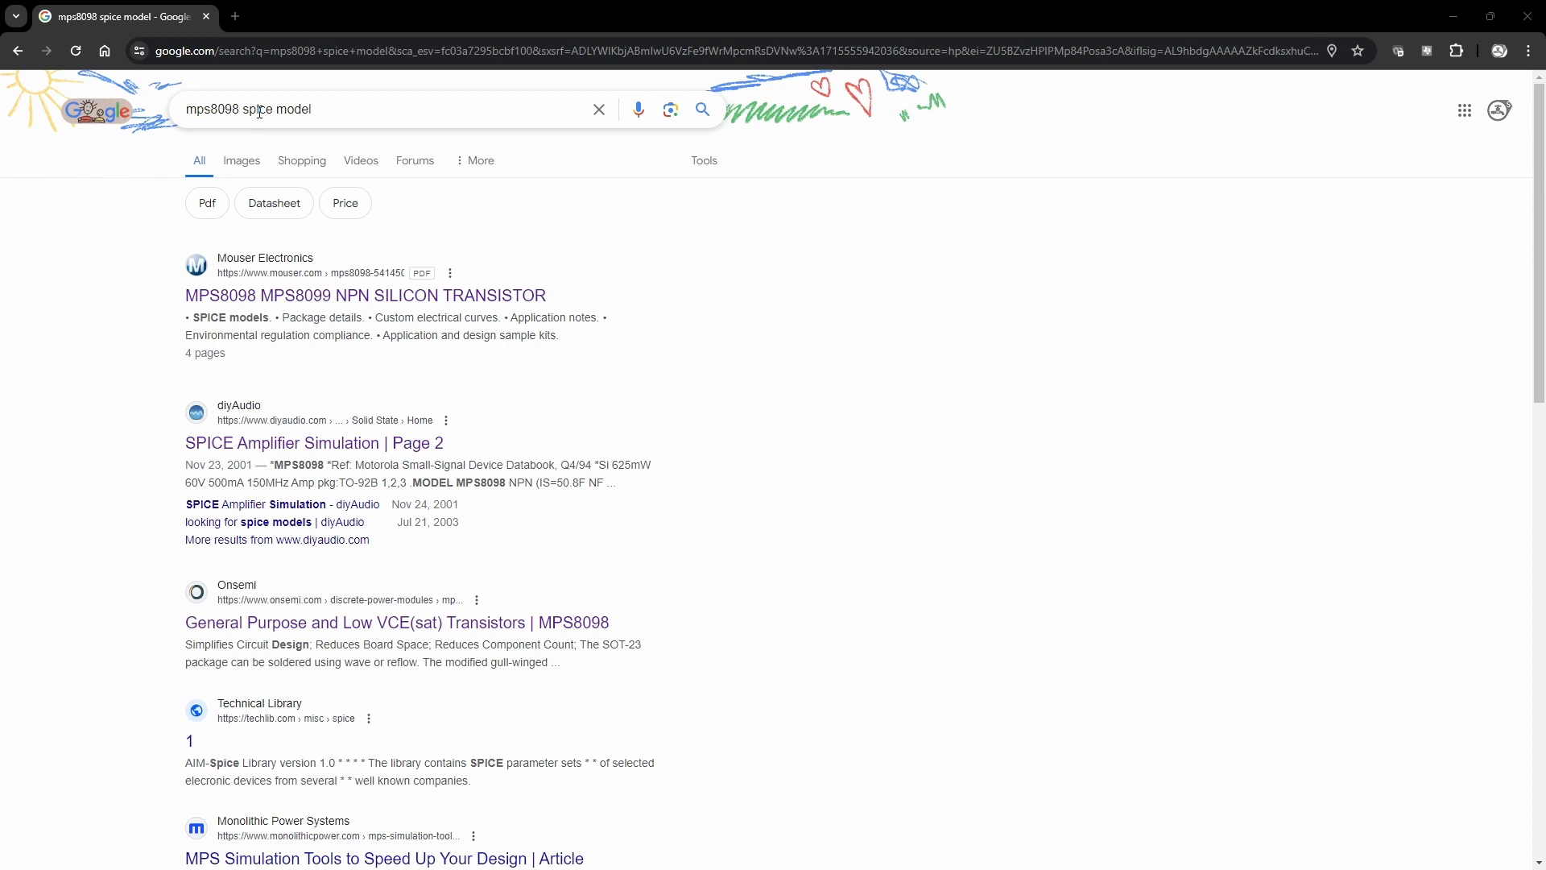
Open the diyAudio SPICE Amplifier Simulation result, copy the MPS8098 NPN .MODEL definition, and put the browser out of view.
{"action": "left_click", "coordinate": [256, 451]}
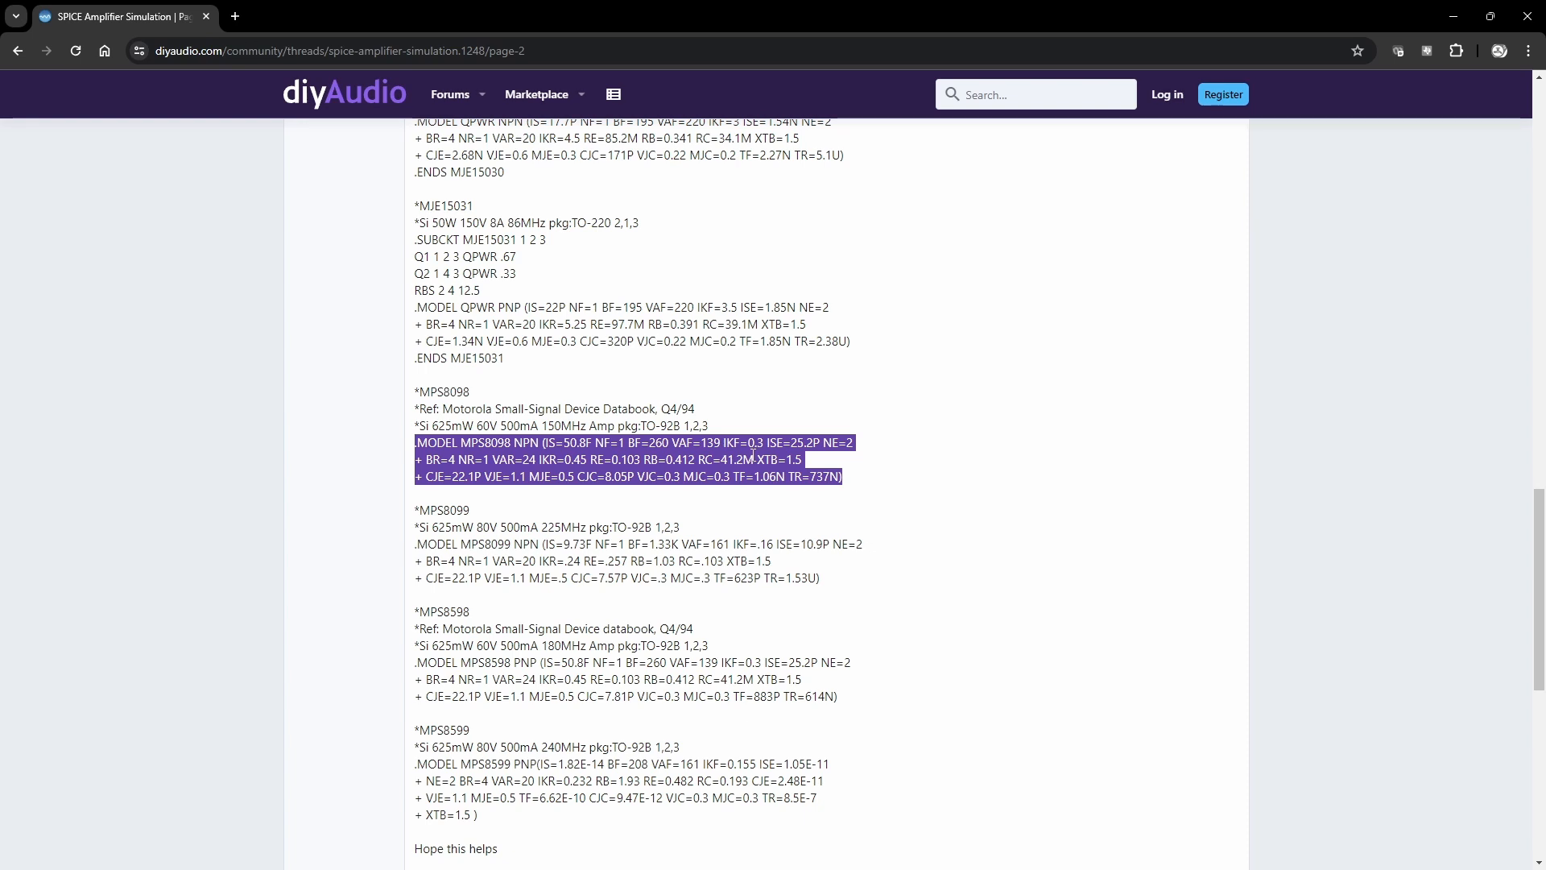
{"action": "right_click", "coordinate": [752, 455]}
{"action": "left_click", "coordinate": [770, 473]}
{"action": "left_click", "coordinate": [1453, 16]}
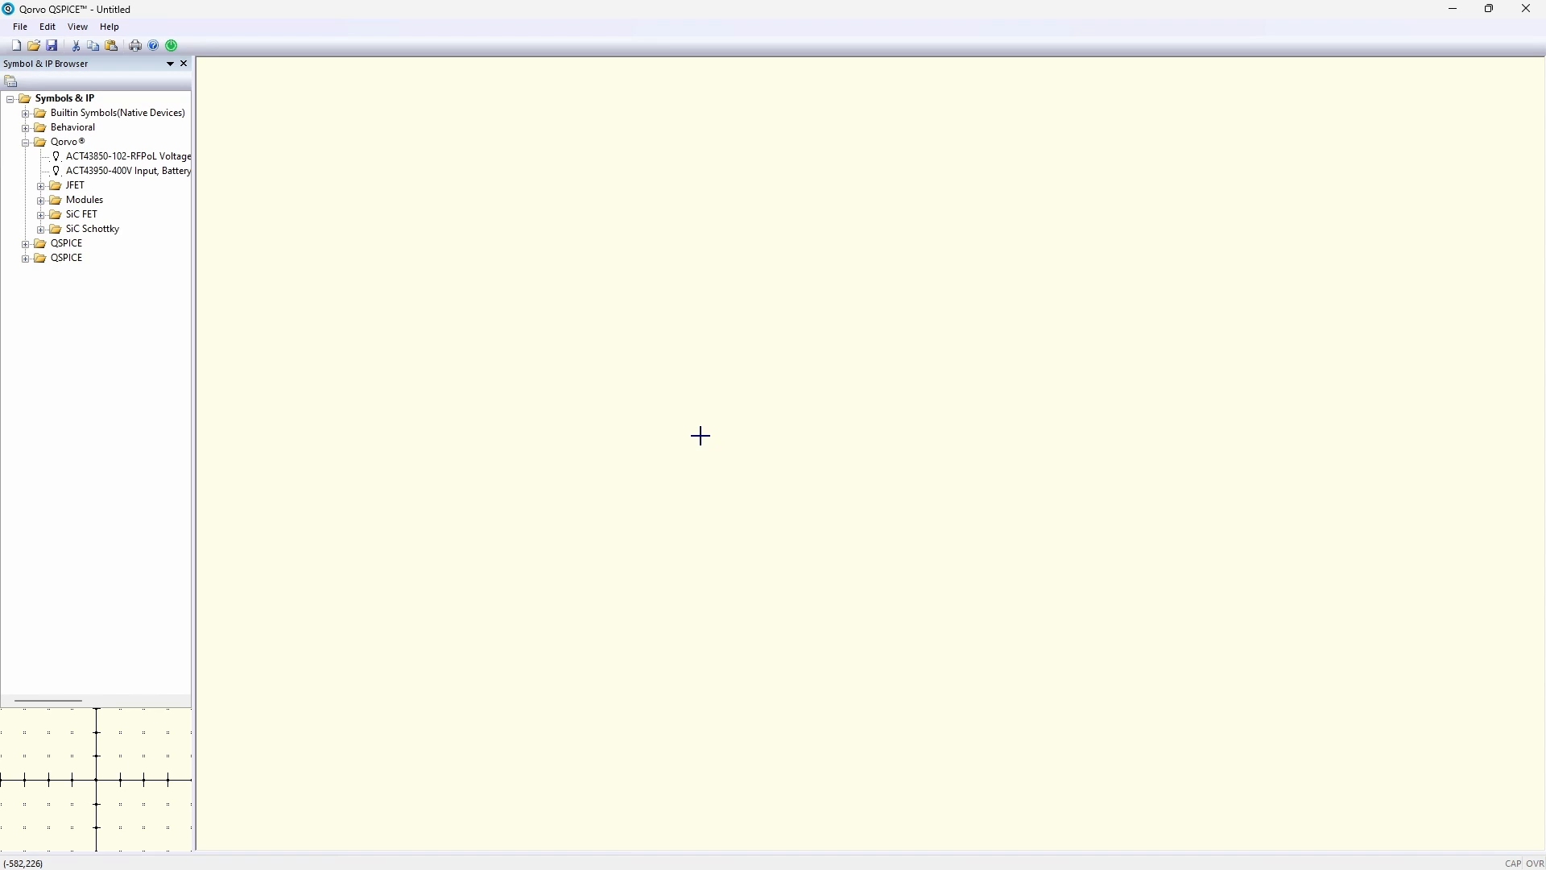
In QSPICE, paste the MPS8098 model, accept generating a symbol from it, and place a single transistor Q1 on the schematic.
{"action": "key", "text": "ctrl+v"}
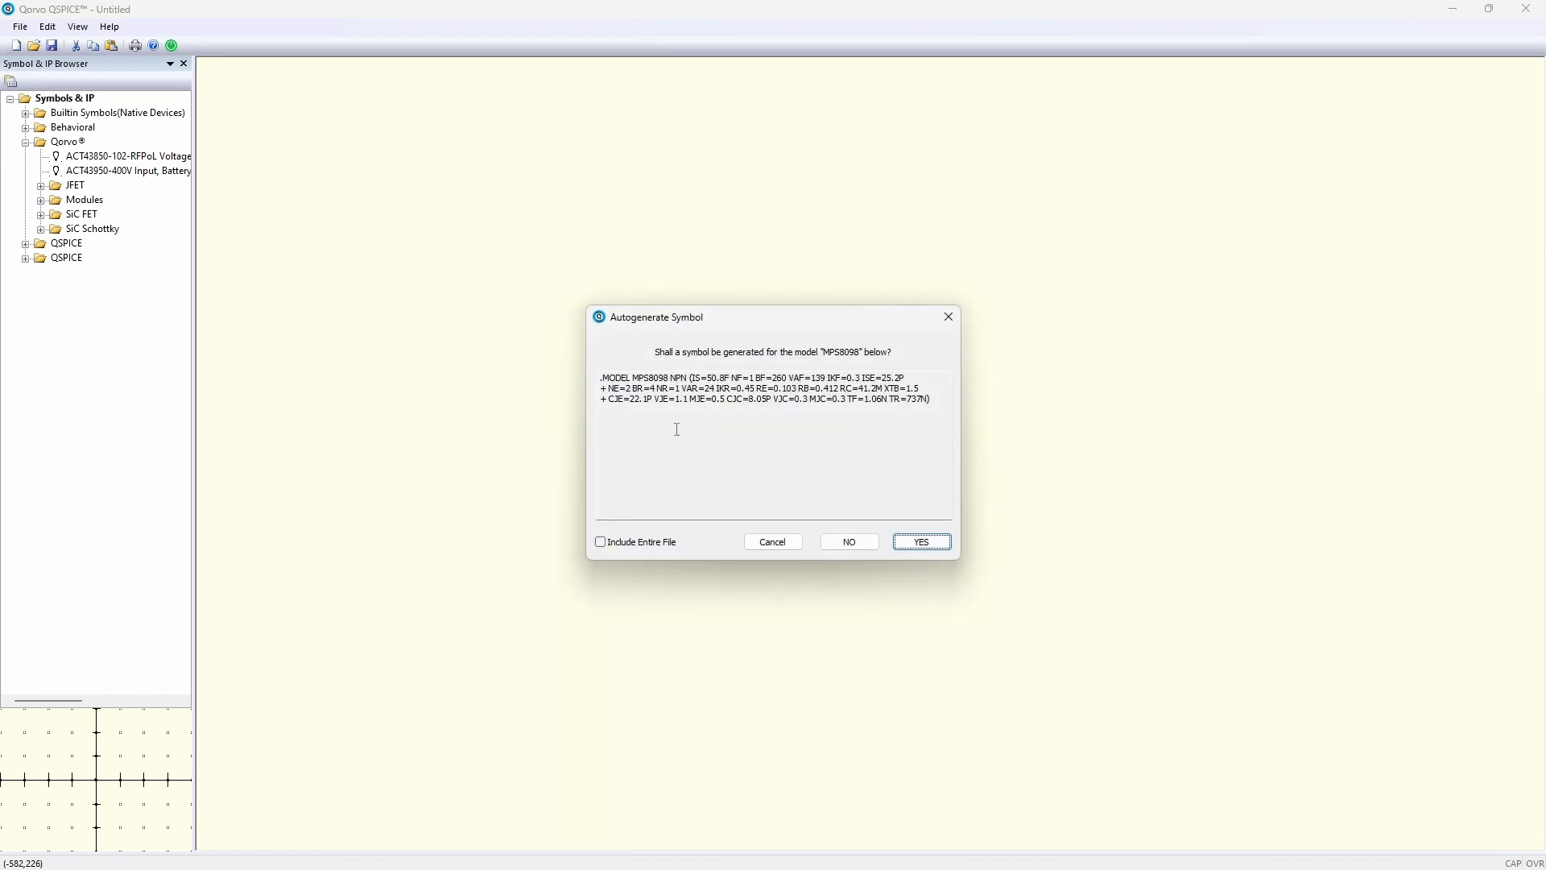
{"action": "left_click", "coordinate": [923, 543]}
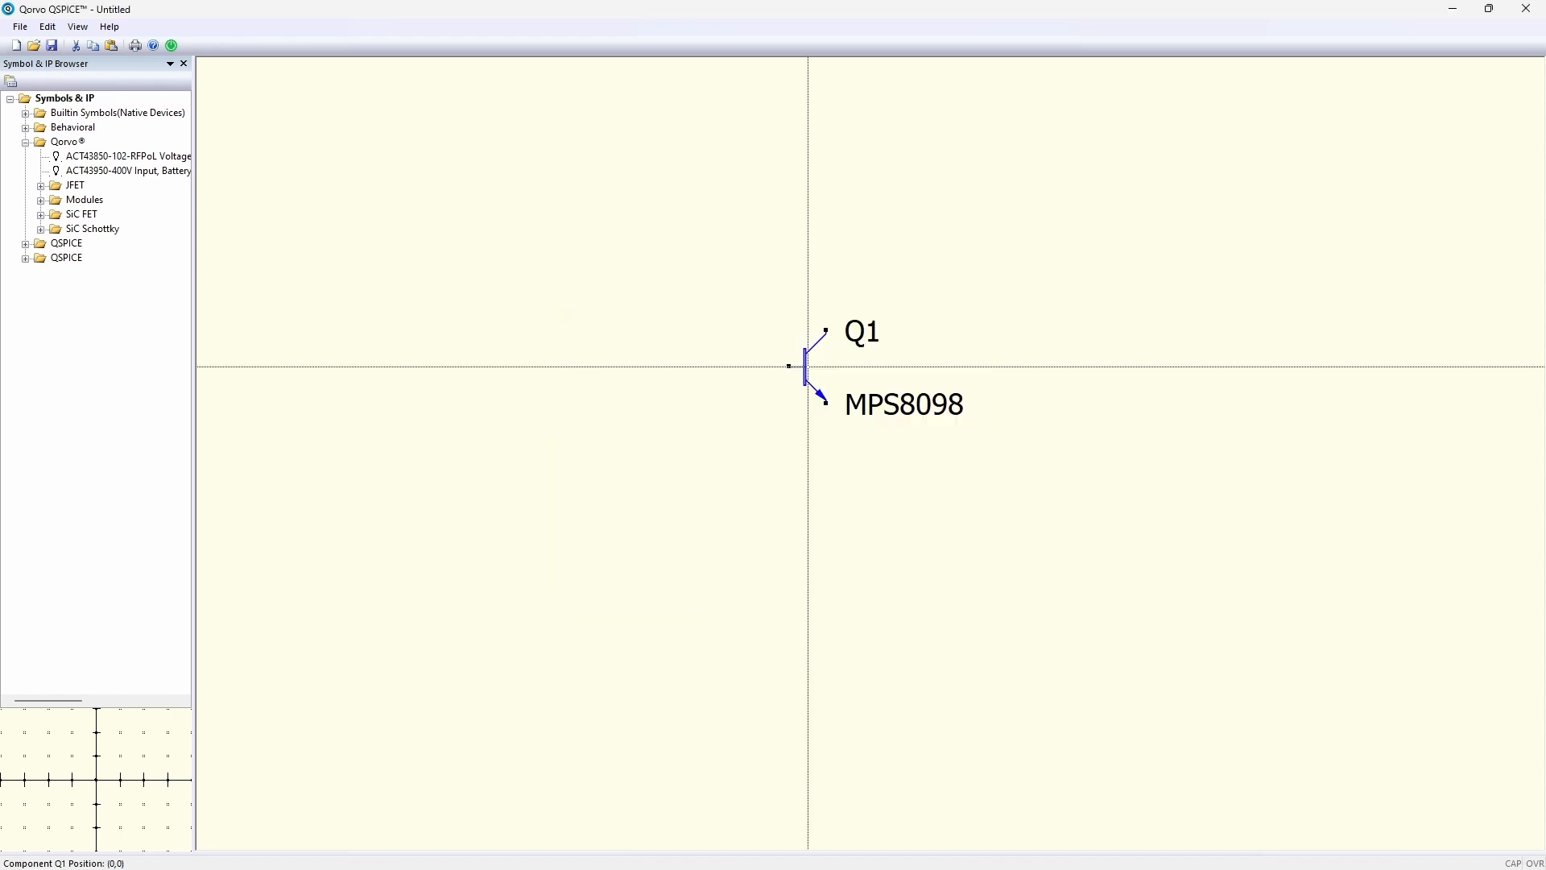
{"action": "left_click", "coordinate": [807, 366]}
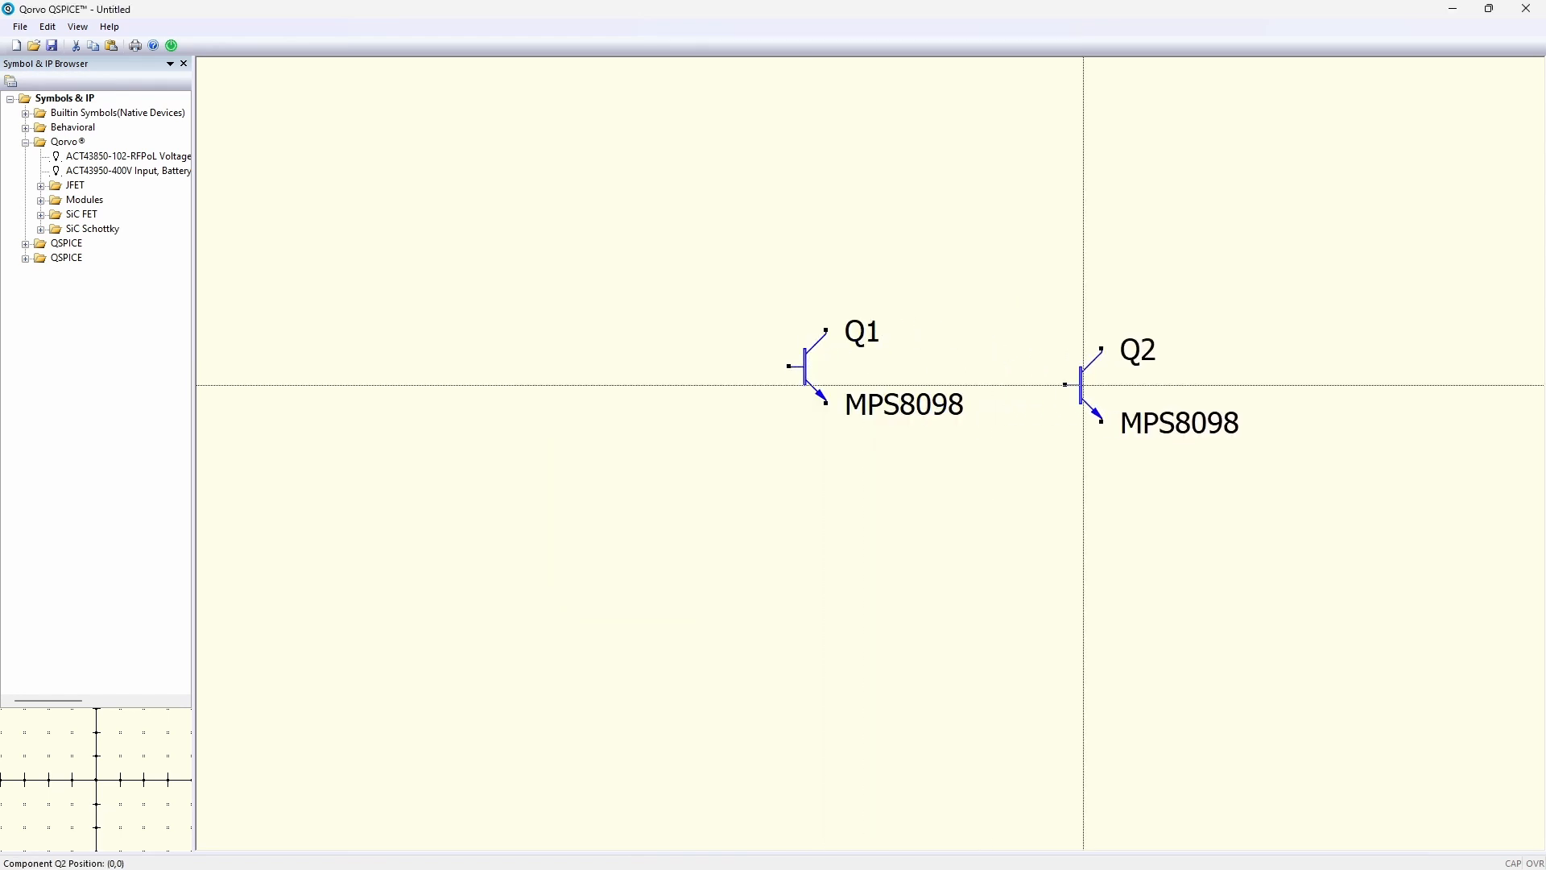
{"action": "key", "text": "Escape"}
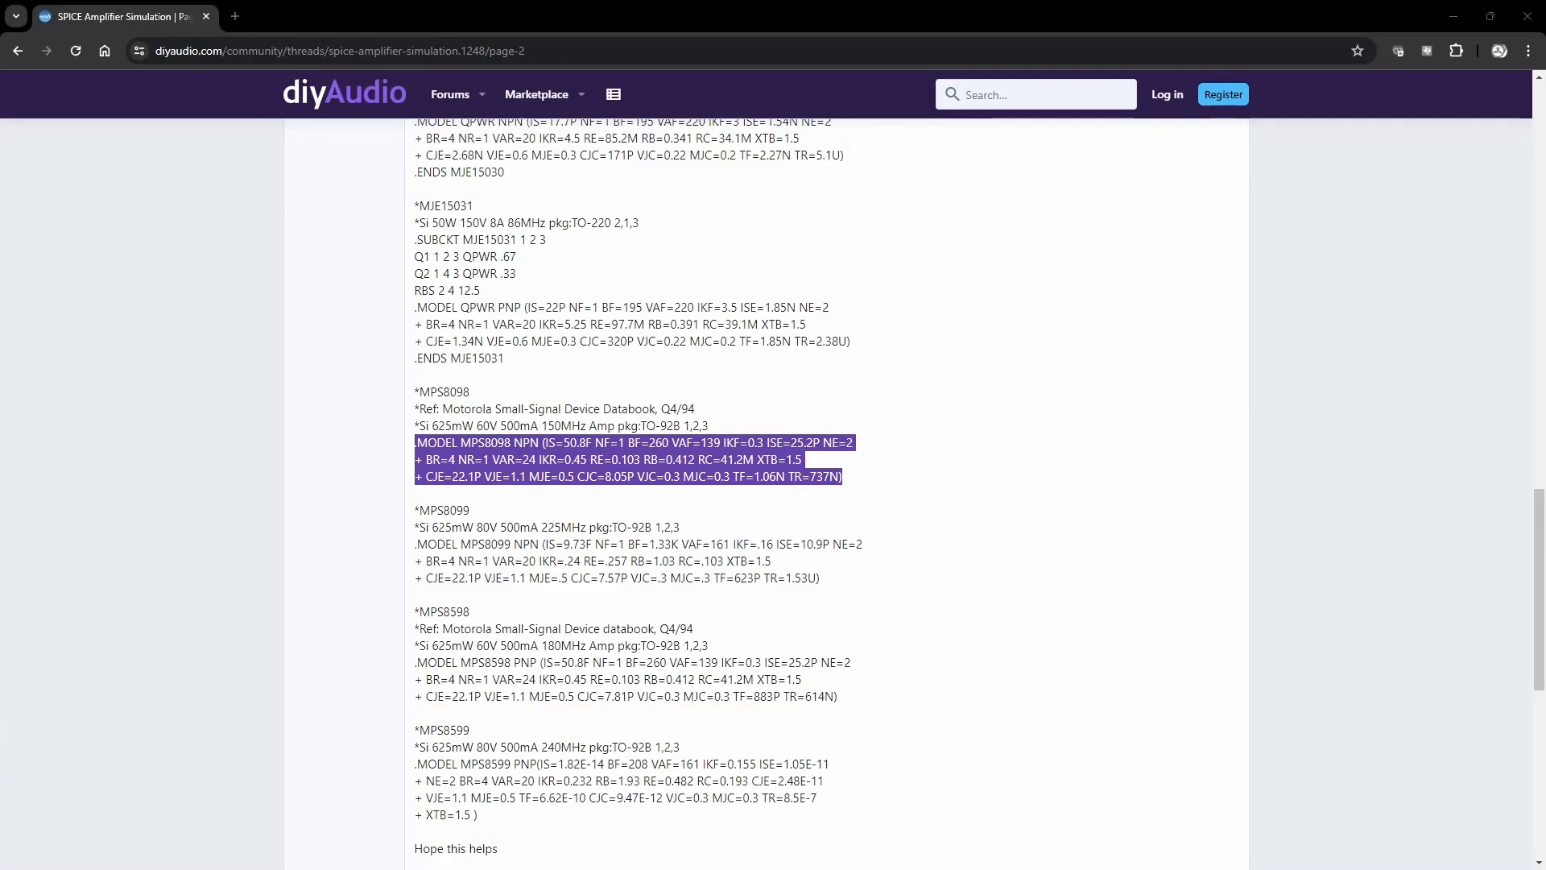
In the browser, examine the MPS8098 datasheet's breakdown voltage, hFE limits and fT, then return to the QSPICE schematic.
{"action": "key", "text": "alt+Tab"}
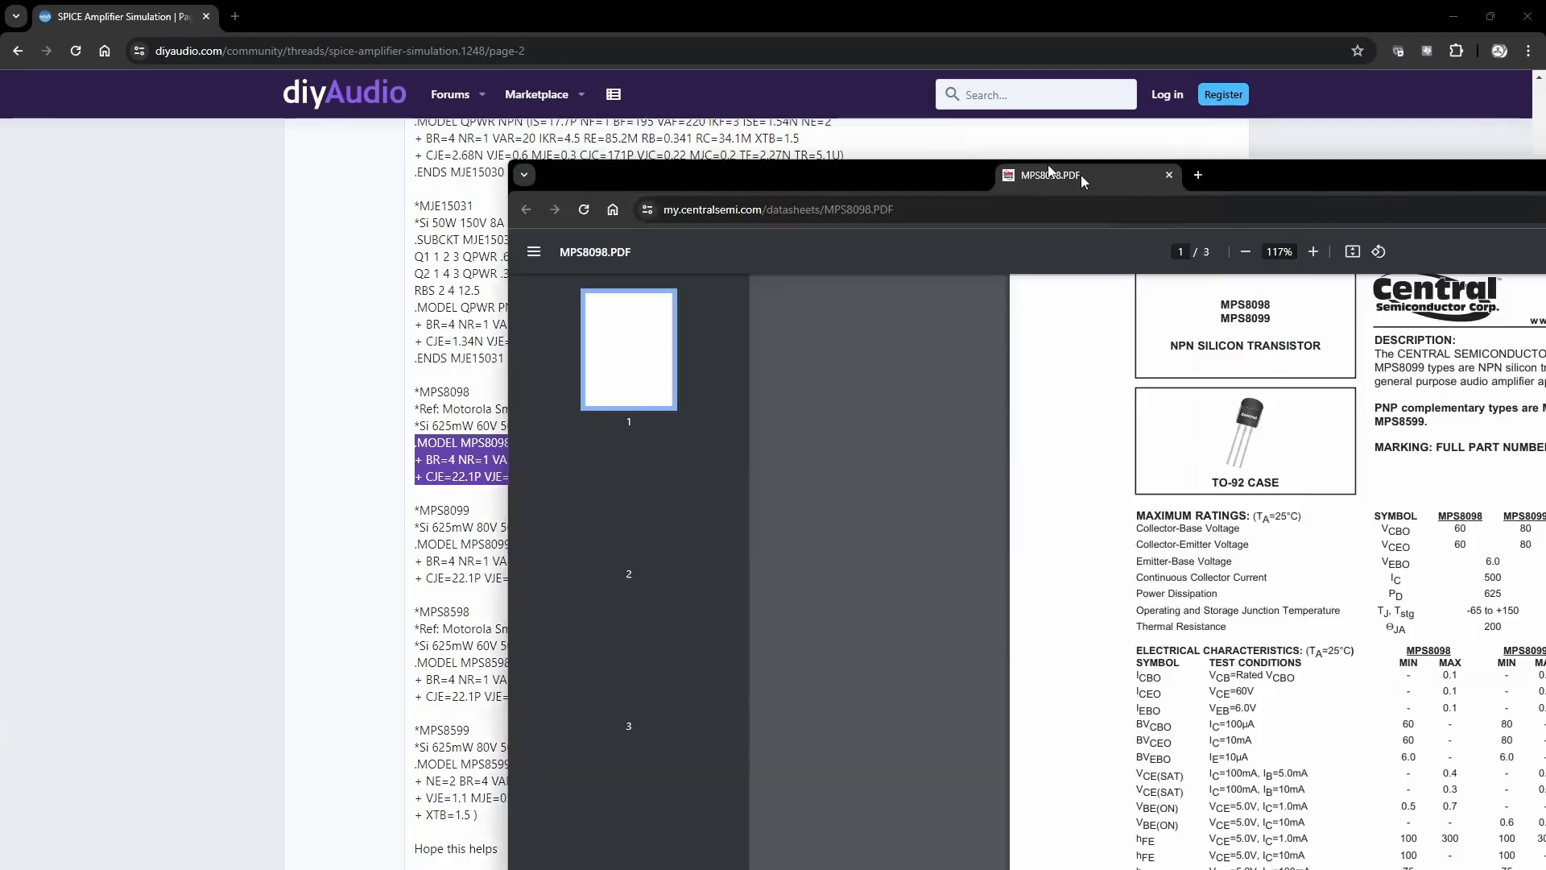
{"action": "left_click_drag", "start_coordinate": [1081, 176], "coordinate": [813, 13]}
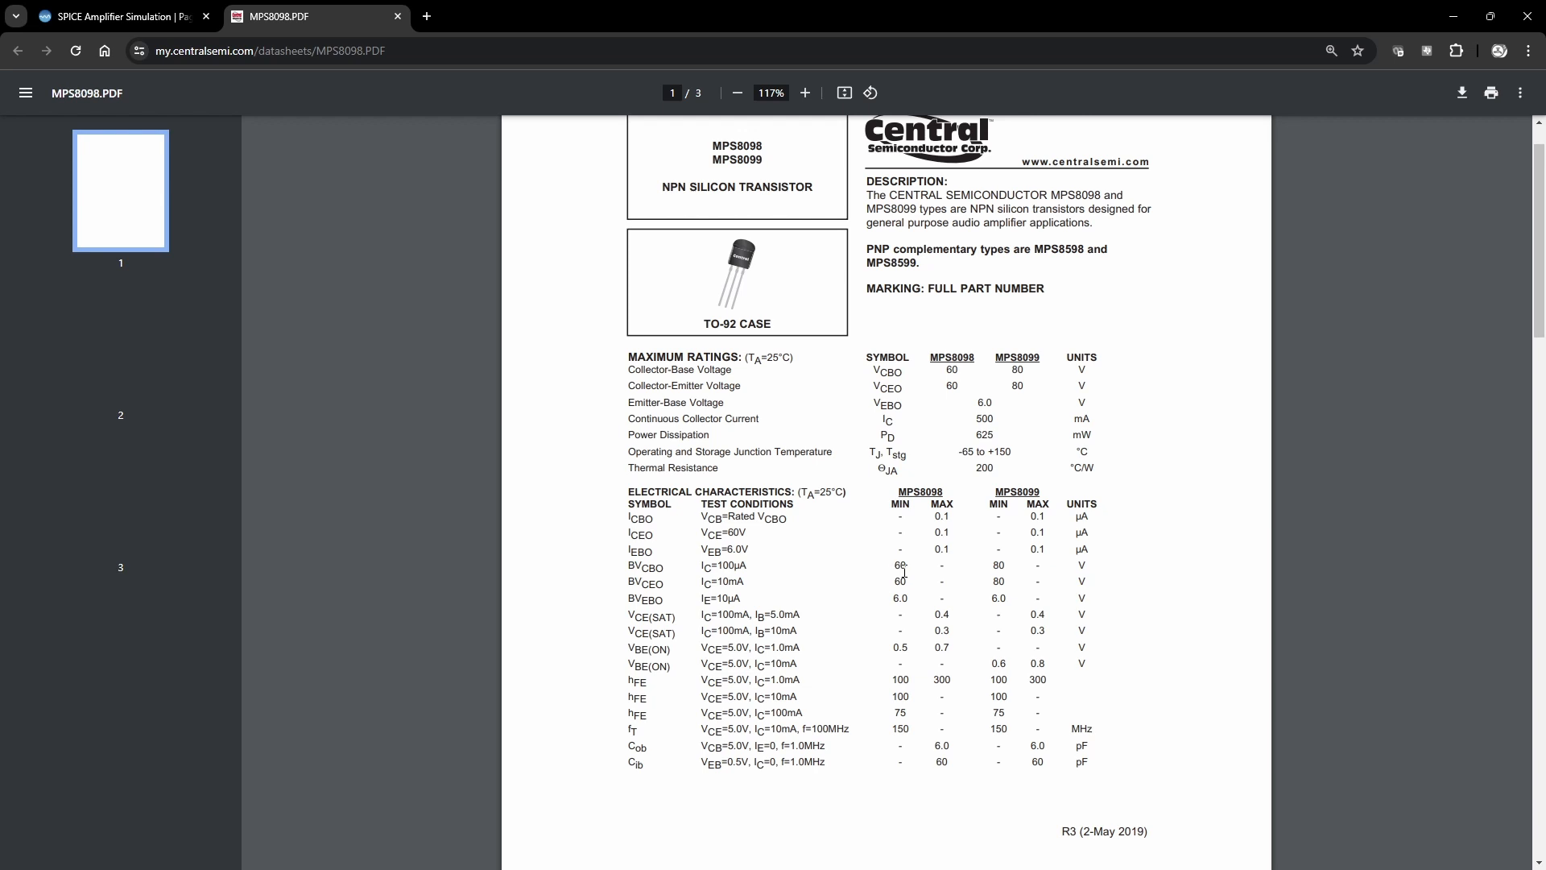
{"action": "left_click_drag", "start_coordinate": [896, 561], "coordinate": [908, 560]}
{"action": "left_click", "coordinate": [608, 692]}
{"action": "left_click_drag", "start_coordinate": [890, 682], "coordinate": [952, 683]}
{"action": "double_click", "coordinate": [901, 696]}
{"action": "left_click_drag", "start_coordinate": [892, 729], "coordinate": [911, 729]}
{"action": "left_click", "coordinate": [1454, 16]}
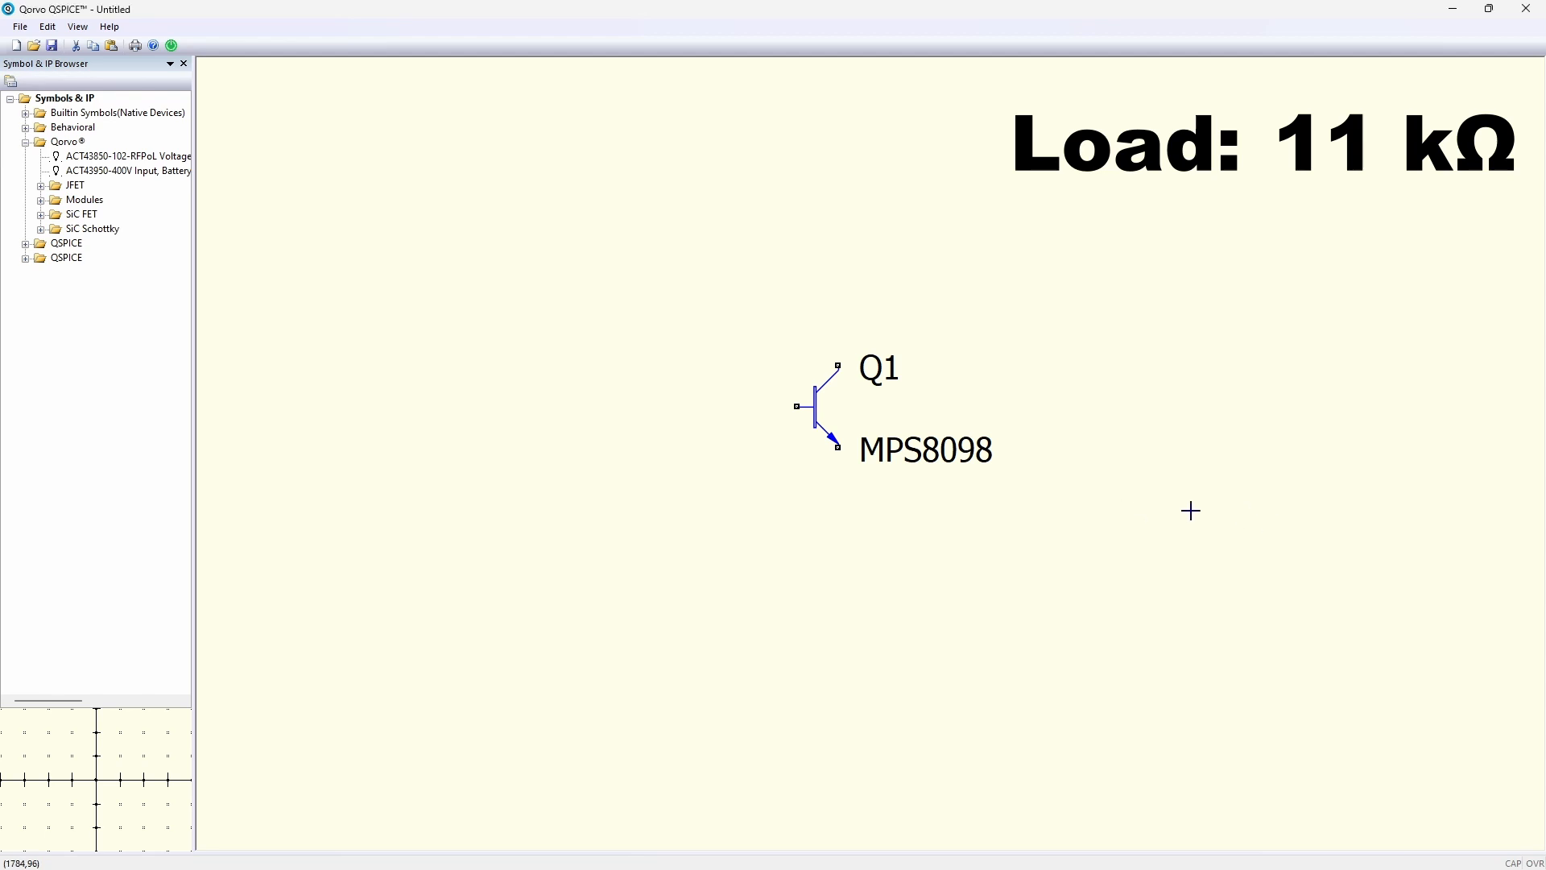
Place a load resistor well to the right of Q1 and set its value to 11K.
{"action": "key", "text": "r"}
{"action": "left_click", "coordinate": [1373, 468]}
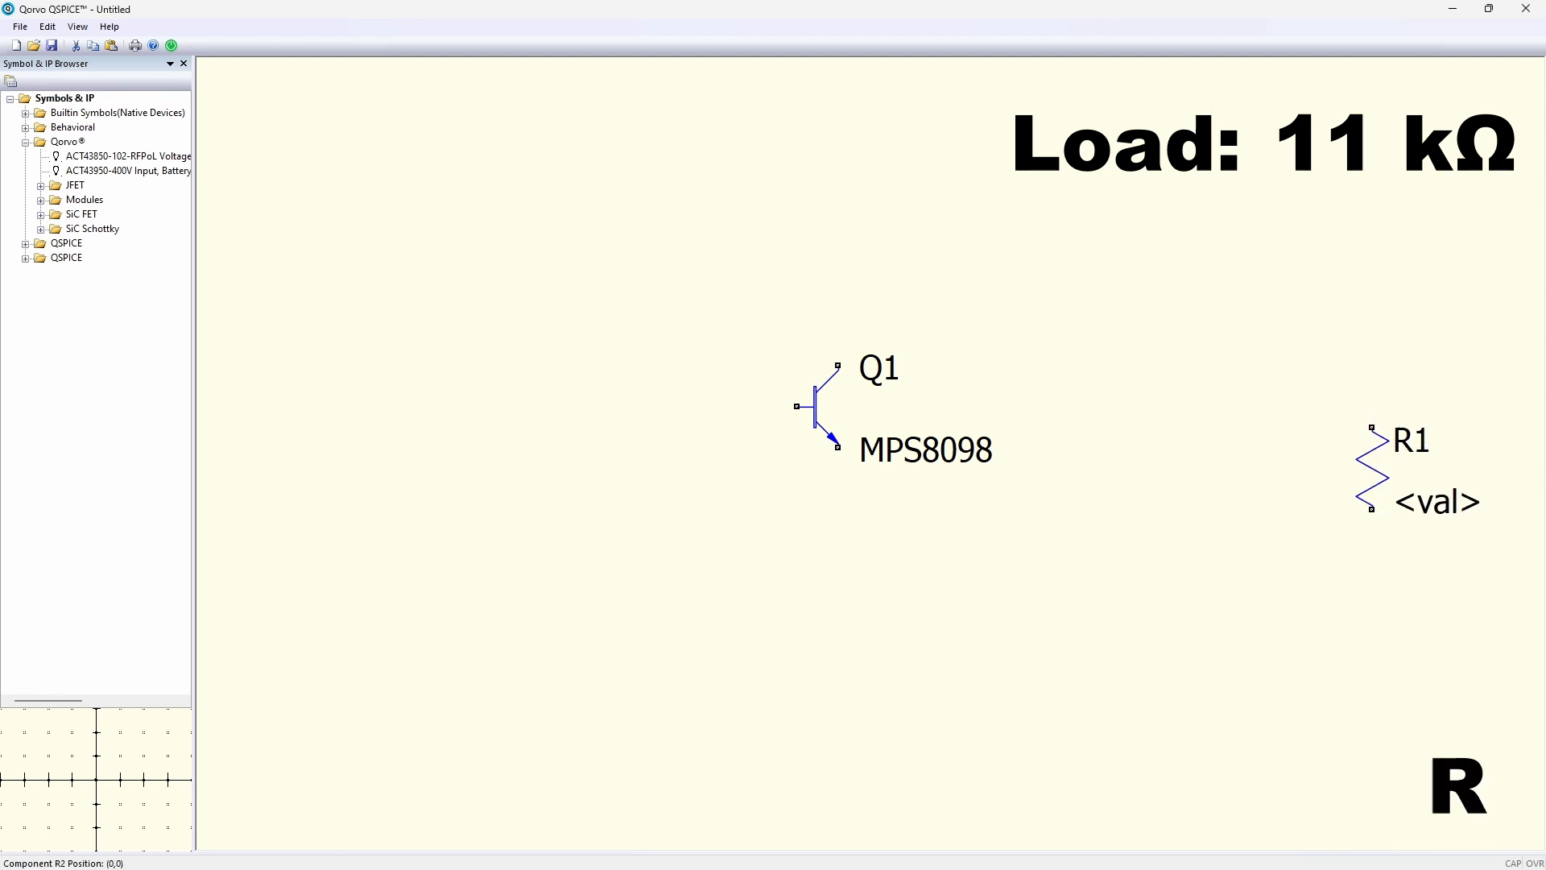
{"action": "left_click", "coordinate": [1440, 505]}
{"action": "type", "text": "11k"}
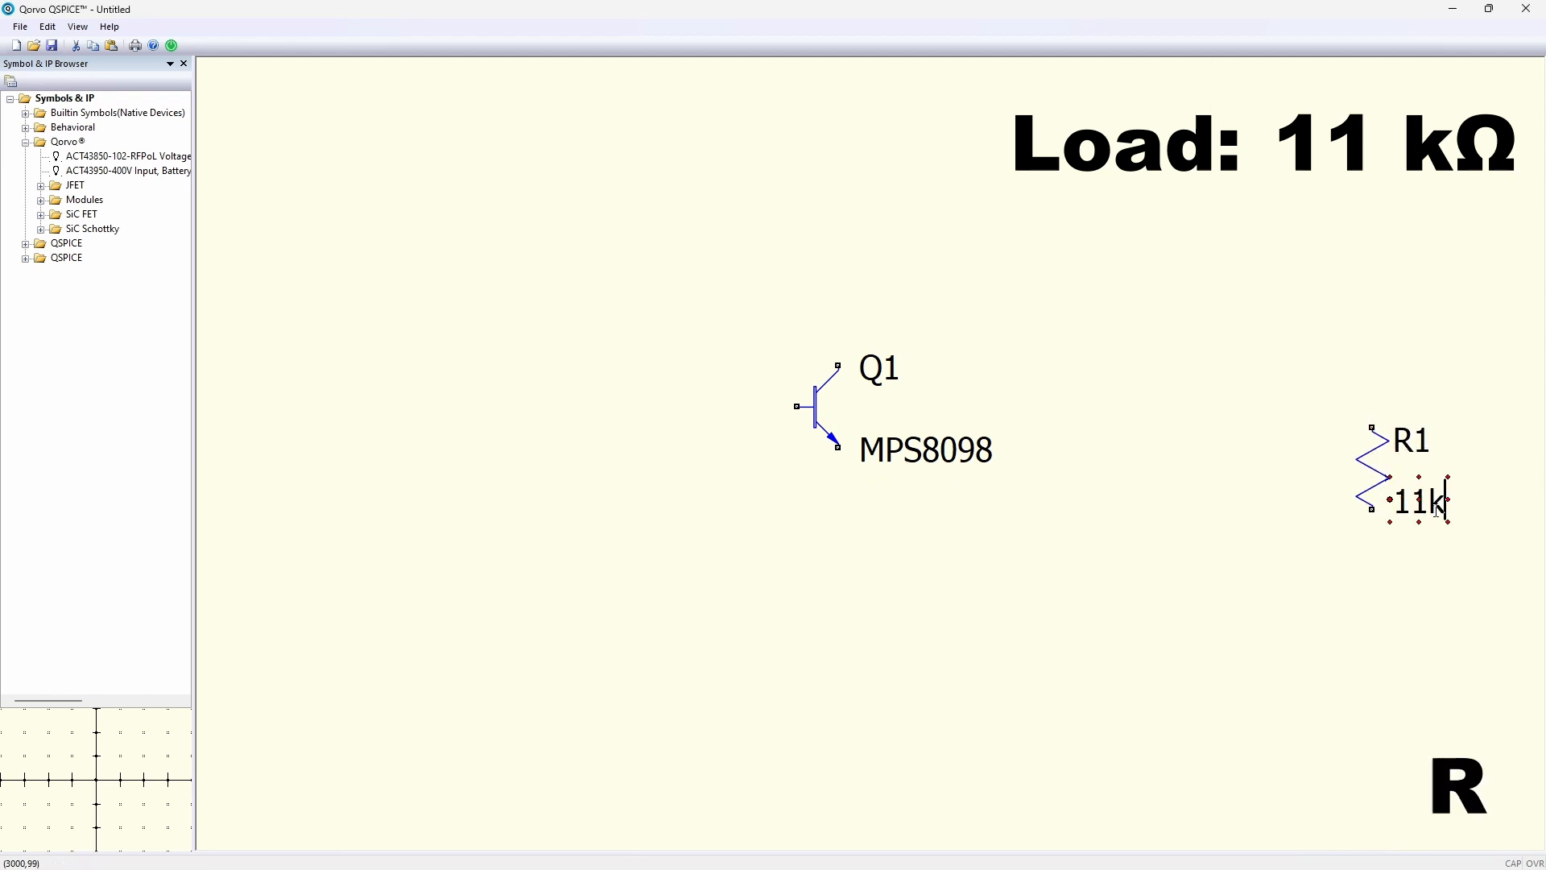
{"action": "key", "text": "Return"}
Ground the lower end of the 11K load resistor and wire its upper end up and over toward Q1.
{"action": "key", "text": "g"}
{"action": "left_click", "coordinate": [1372, 553]}
{"action": "key", "text": "w"}
{"action": "left_click", "coordinate": [1372, 553]}
{"action": "left_click", "coordinate": [1372, 347]}
{"action": "left_click", "coordinate": [1332, 347]}
{"action": "key", "text": "Escape"}
{"action": "key", "text": "Escape"}
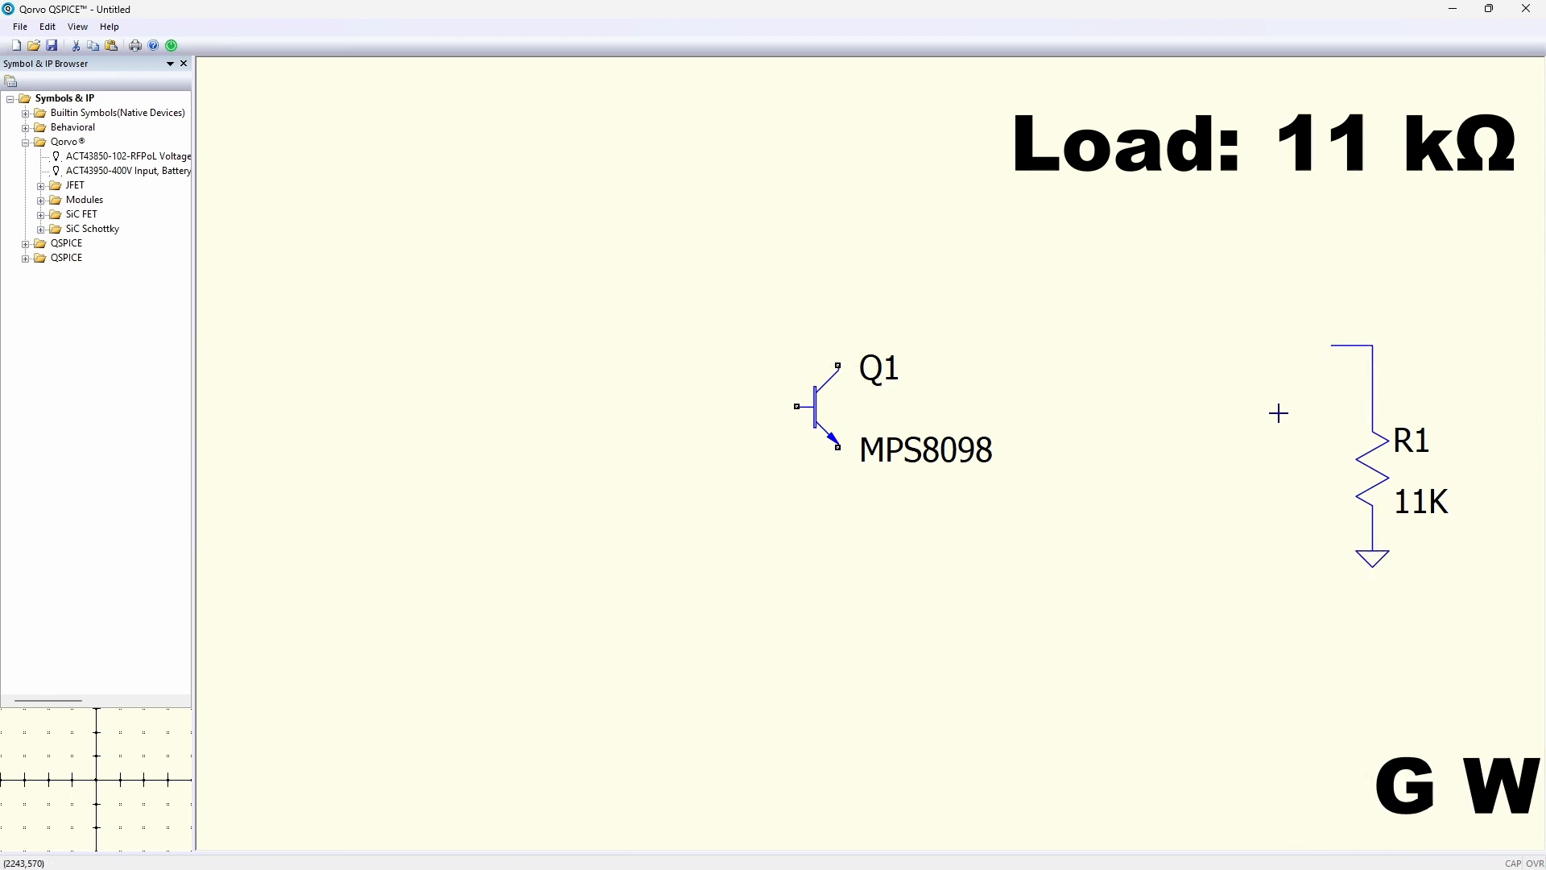
Place a horizontal 100µ coupling capacitor C1 at the free end of the load resistor's wire.
{"action": "key", "text": "c"}
{"action": "key", "text": "ctrl+r"}
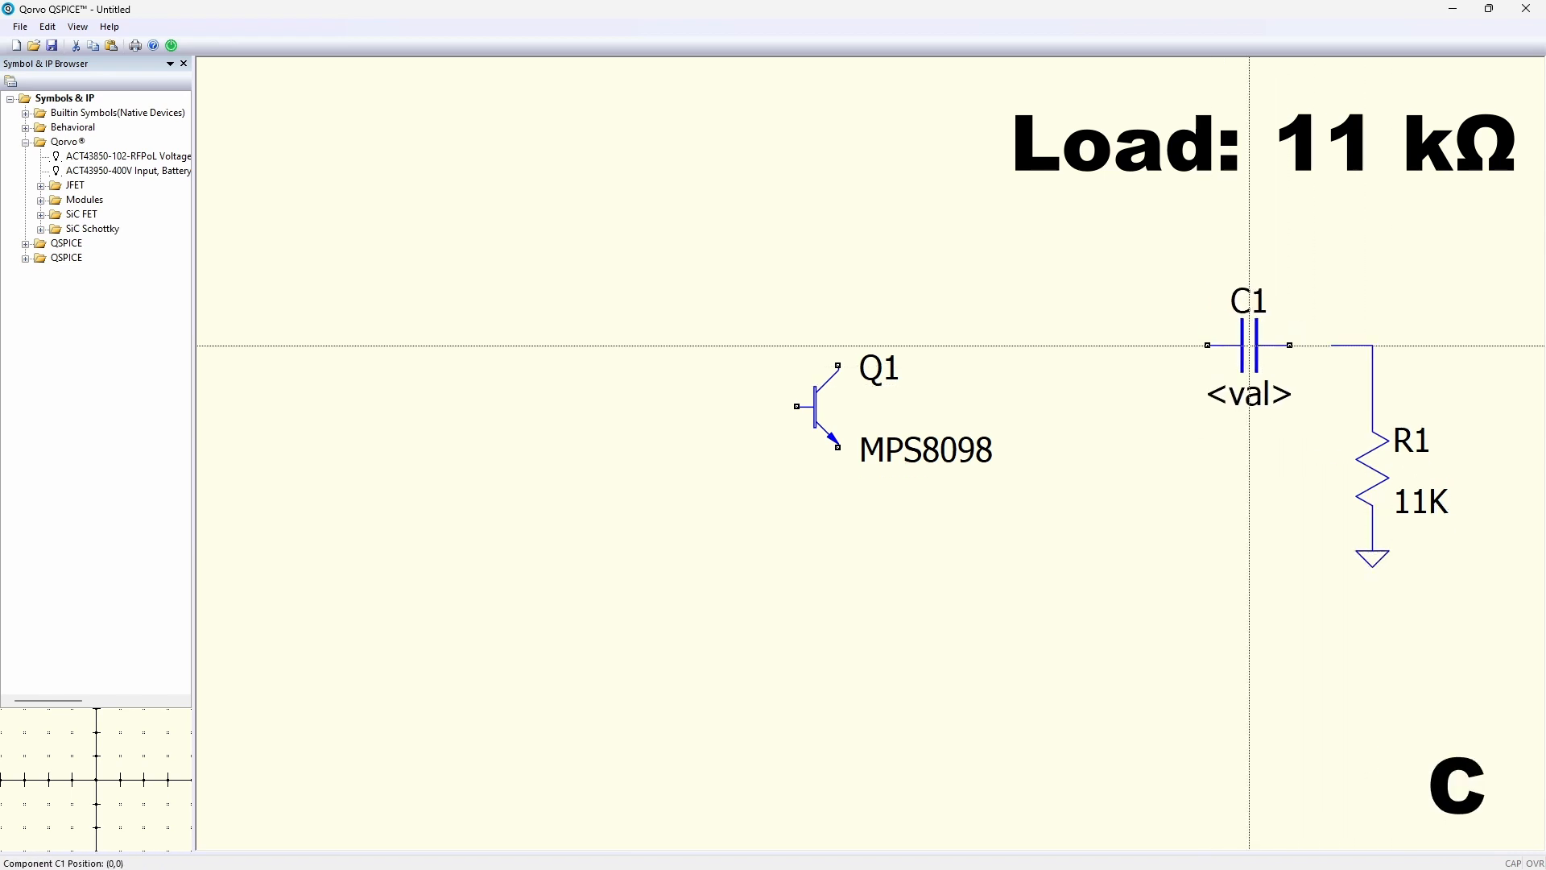
{"action": "left_click", "coordinate": [1291, 346]}
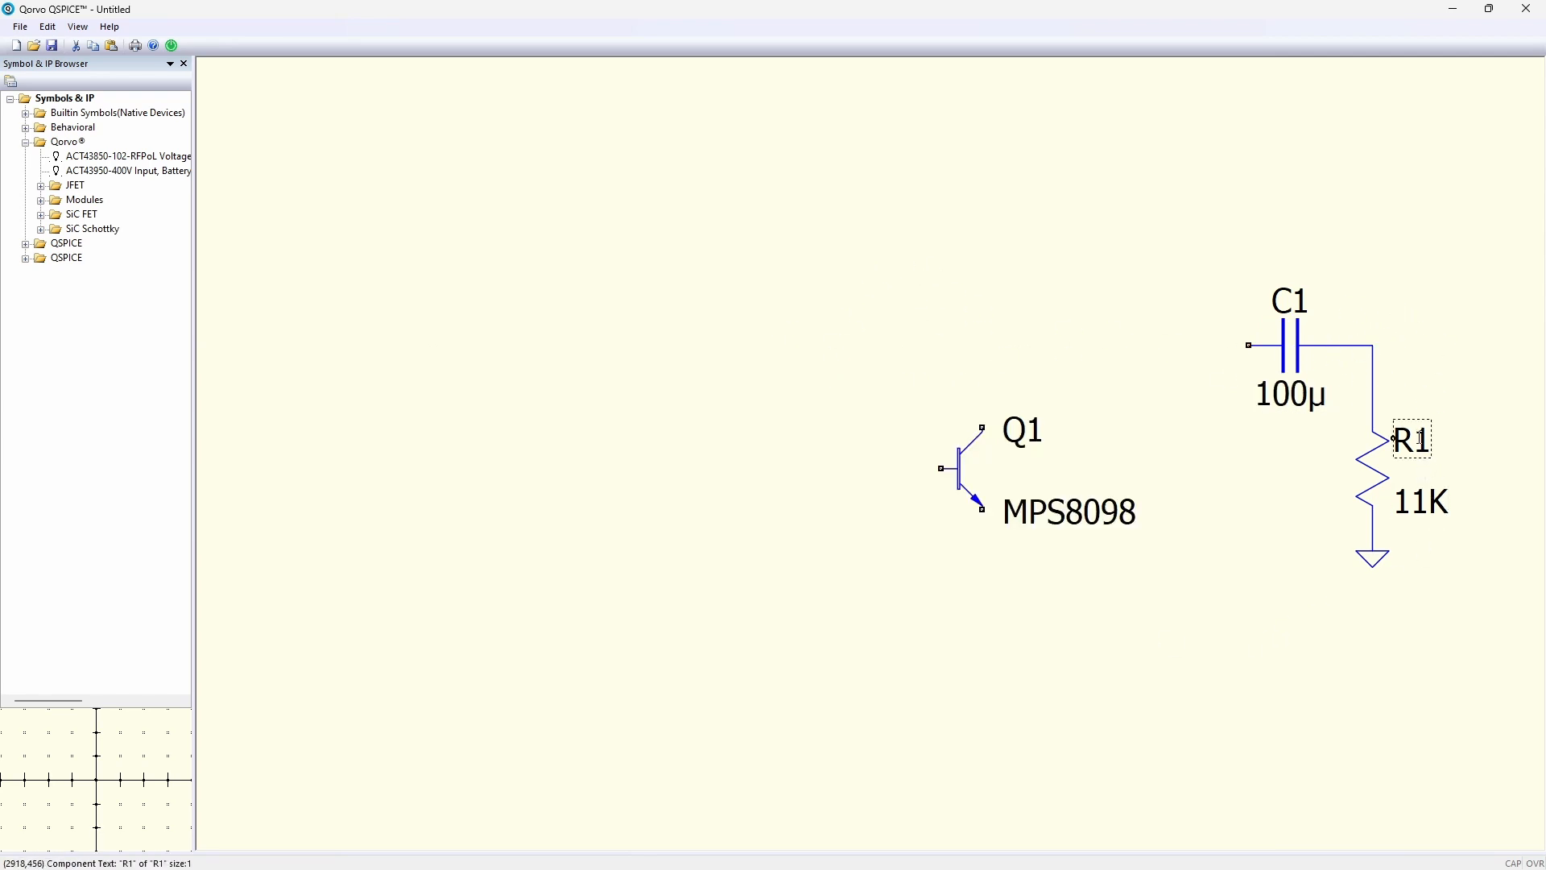
Rename the 11K load resistor from R1 to RL.
{"action": "left_click_drag", "start_coordinate": [1428, 453], "coordinate": [1413, 450]}
{"action": "type", "text": "L"}
{"action": "key", "text": "Return"}
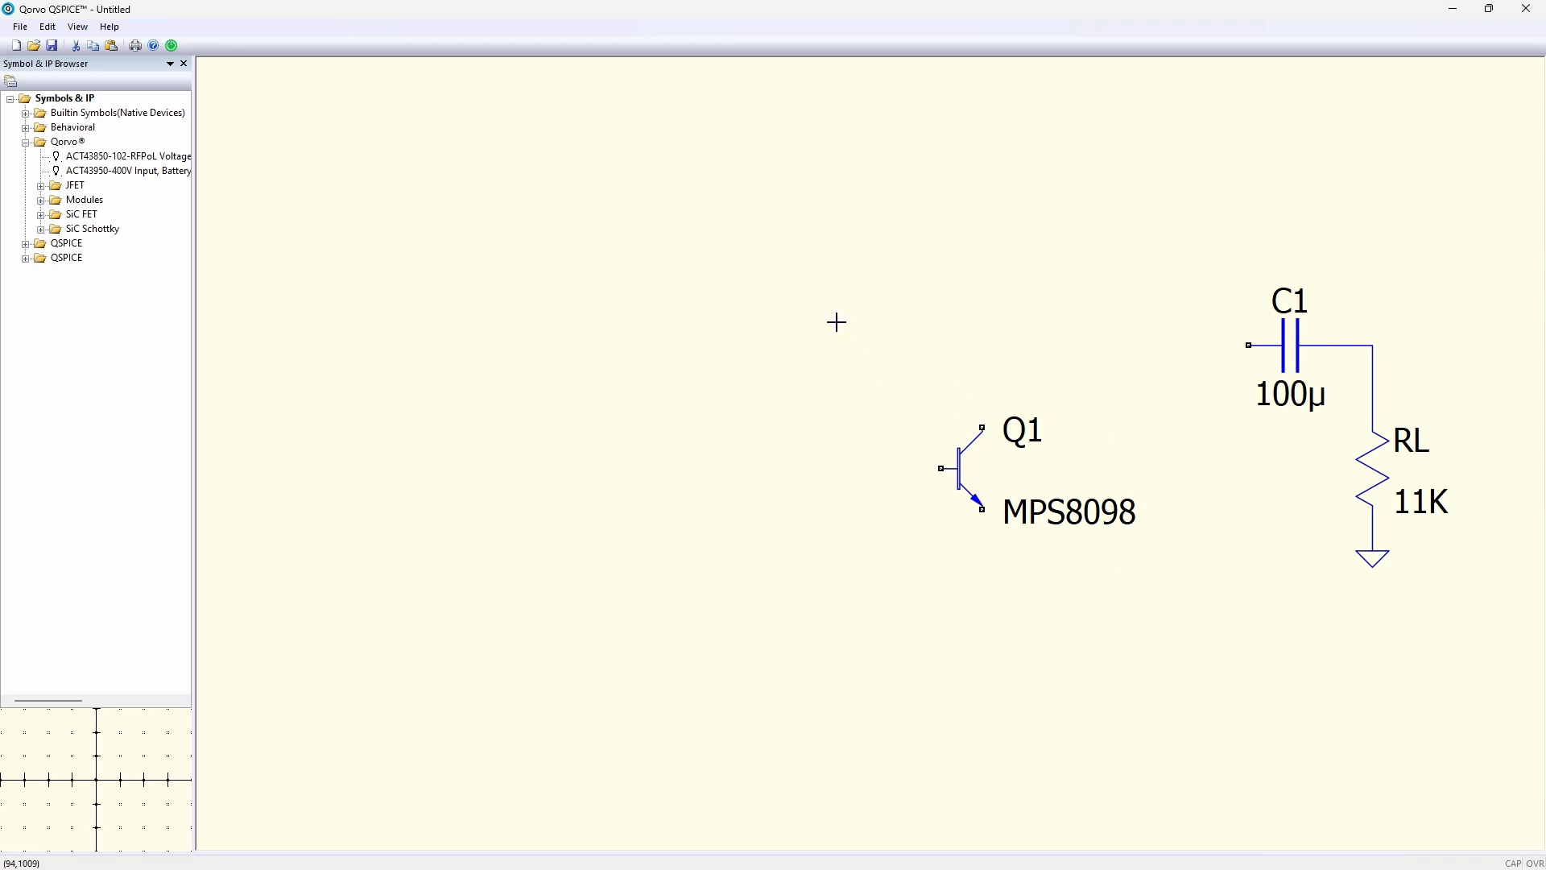
Place four more resistors: R1 above R2 as a divider beside Q1, RC above its collector and RE below its emitter.
{"action": "key", "text": "r"}
{"action": "left_click", "coordinate": [757, 303]}
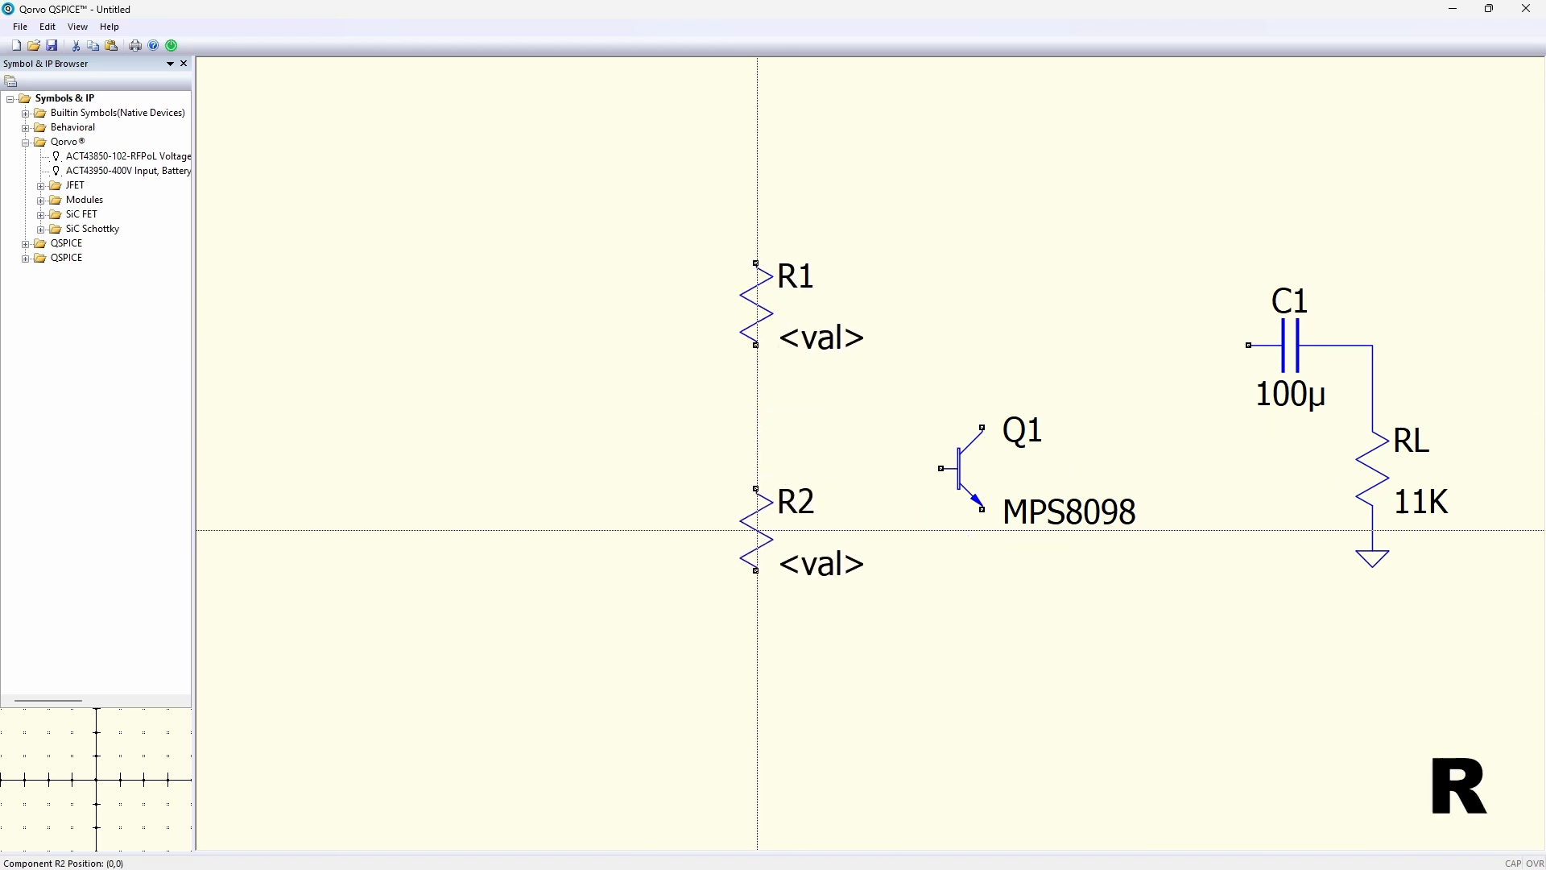
{"action": "left_click", "coordinate": [757, 592]}
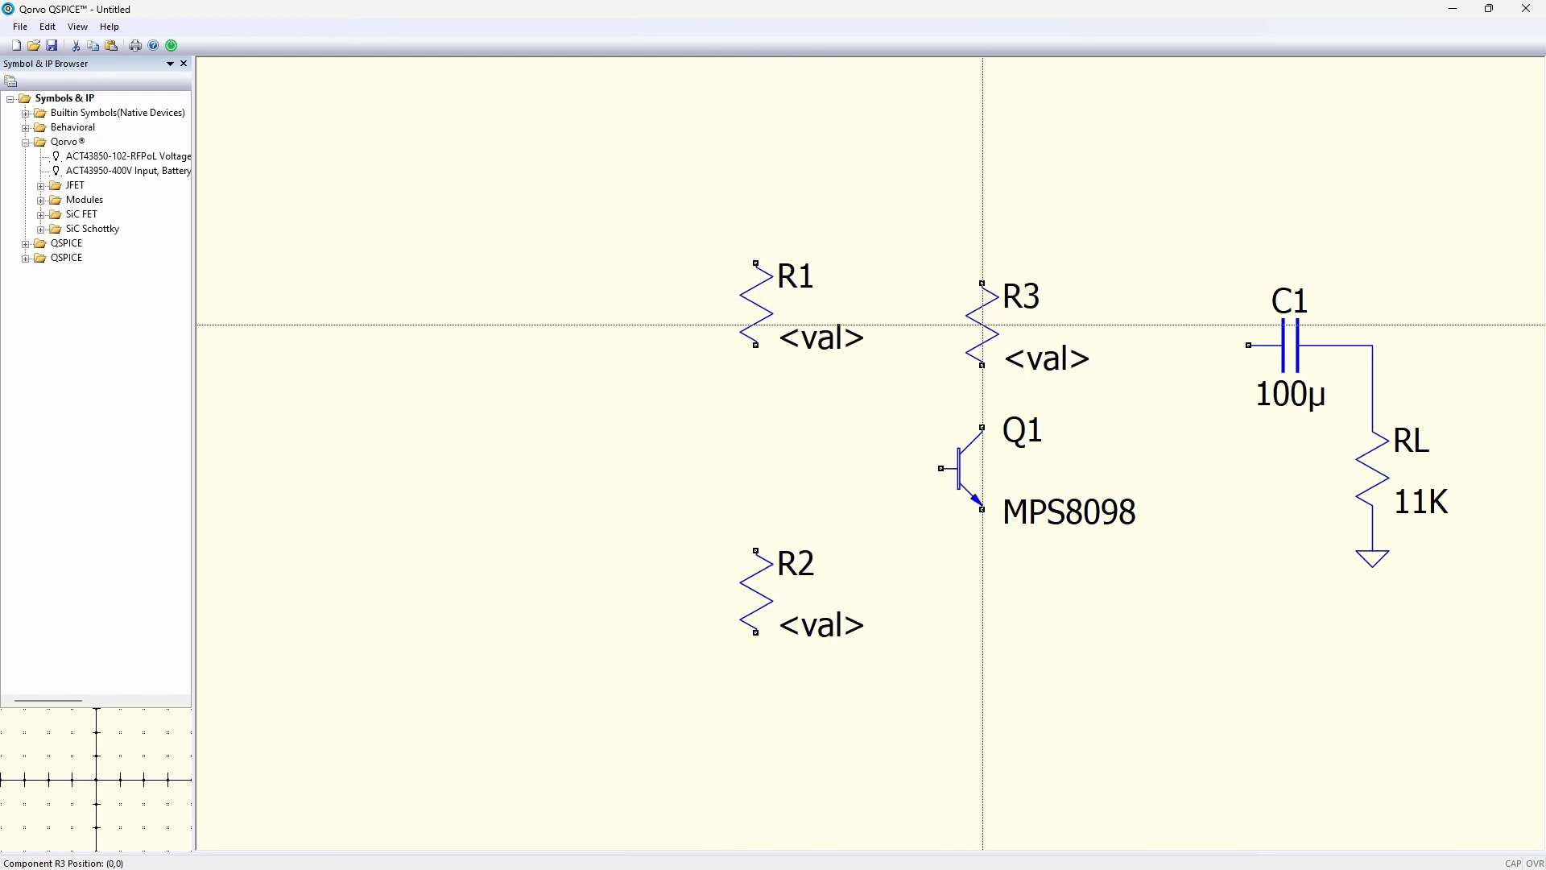
{"action": "left_click", "coordinate": [982, 304]}
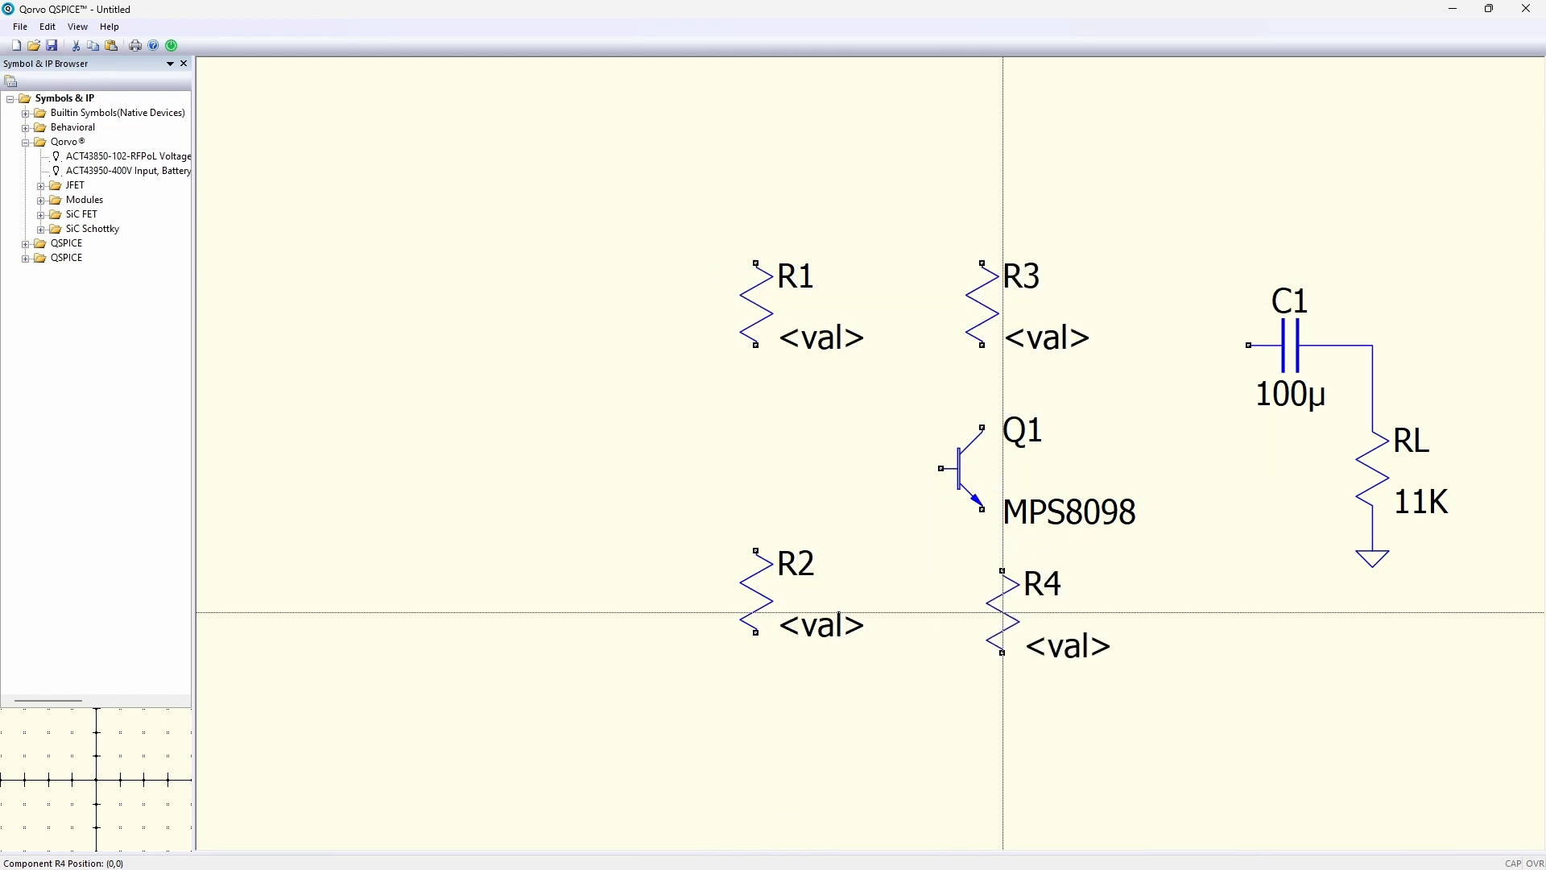
{"action": "left_click", "coordinate": [982, 592]}
{"action": "key", "text": "Escape"}
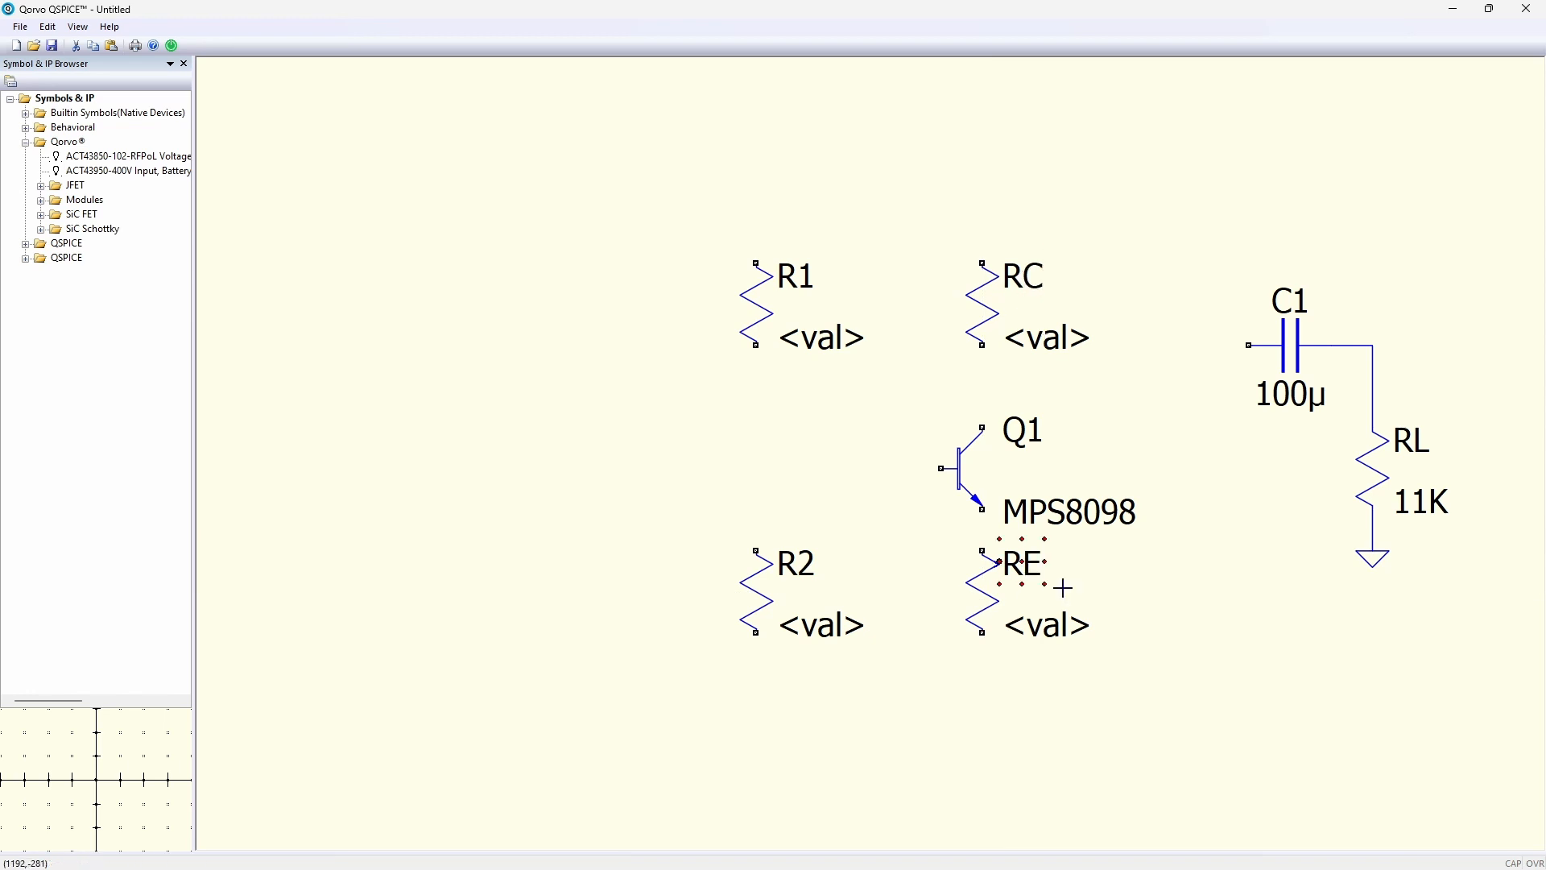
Wire RC, Q1 and RE in series down to ground and join them by a top rail to the series R1–R2 branch.
{"action": "key", "text": "g"}
{"action": "left_click", "coordinate": [981, 735]}
{"action": "key", "text": "w"}
{"action": "left_click", "coordinate": [982, 734]}
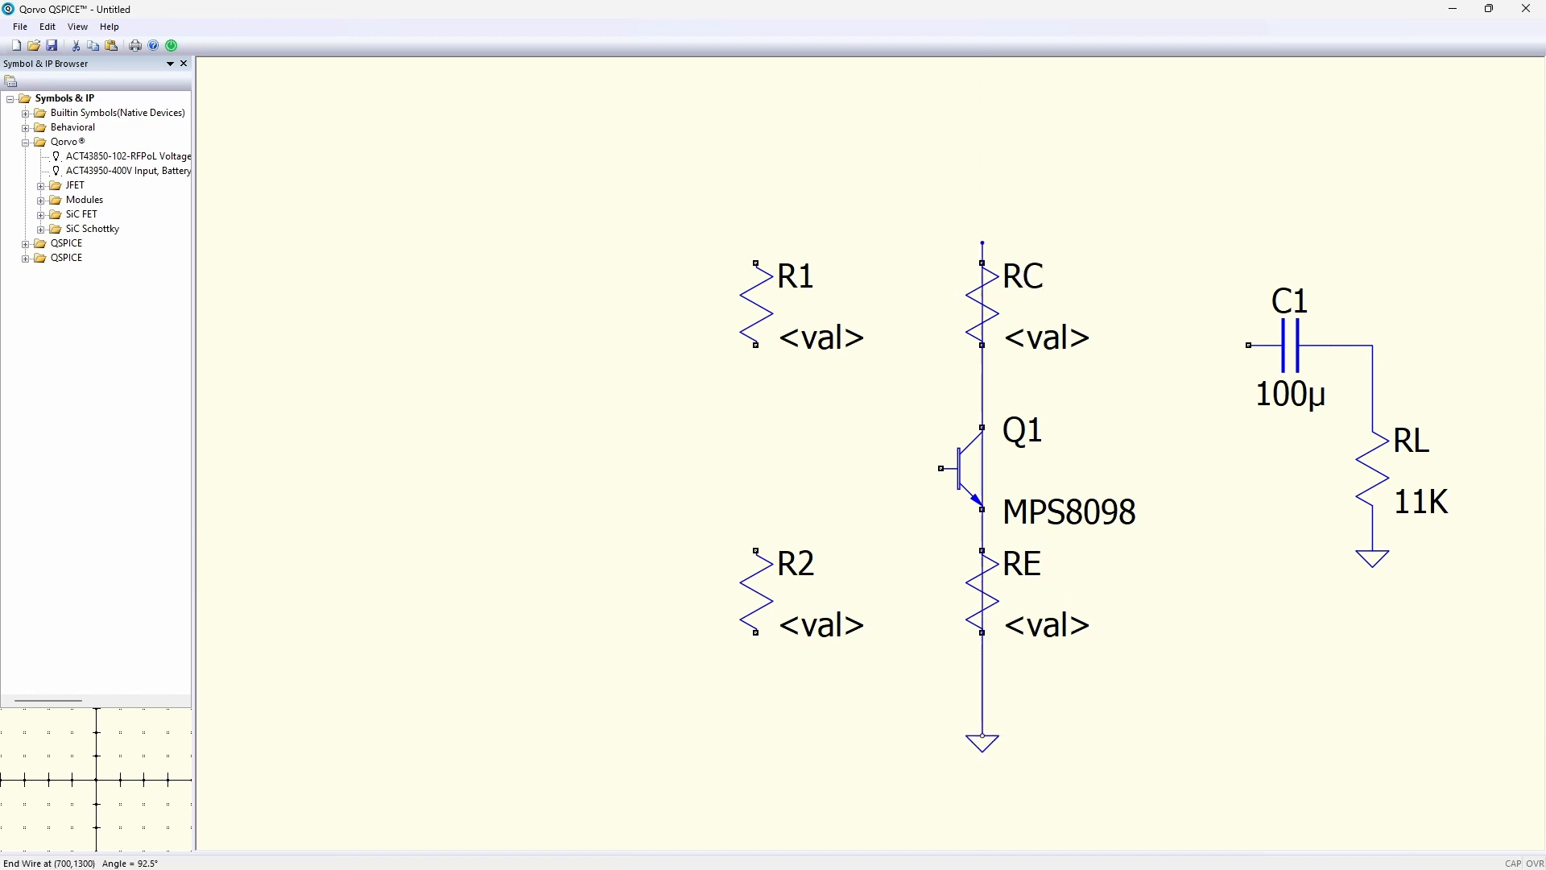
{"action": "left_click", "coordinate": [981, 223]}
{"action": "left_click", "coordinate": [755, 222]}
{"action": "left_click", "coordinate": [755, 734]}
{"action": "left_click", "coordinate": [755, 735]}
Add voltage source V1 beyond the load branch, ground its negative terminal and wire it to the supply rail.
{"action": "key", "text": "v"}
{"action": "left_click", "coordinate": [1213, 323]}
{"action": "key", "text": "g"}
{"action": "left_click", "coordinate": [1213, 395]}
{"action": "key", "text": "w"}
{"action": "left_click", "coordinate": [1213, 359]}
{"action": "left_click", "coordinate": [1213, 395]}
Set the voltage of source V1 to 15.
{"action": "double_click", "coordinate": [1282, 357]}
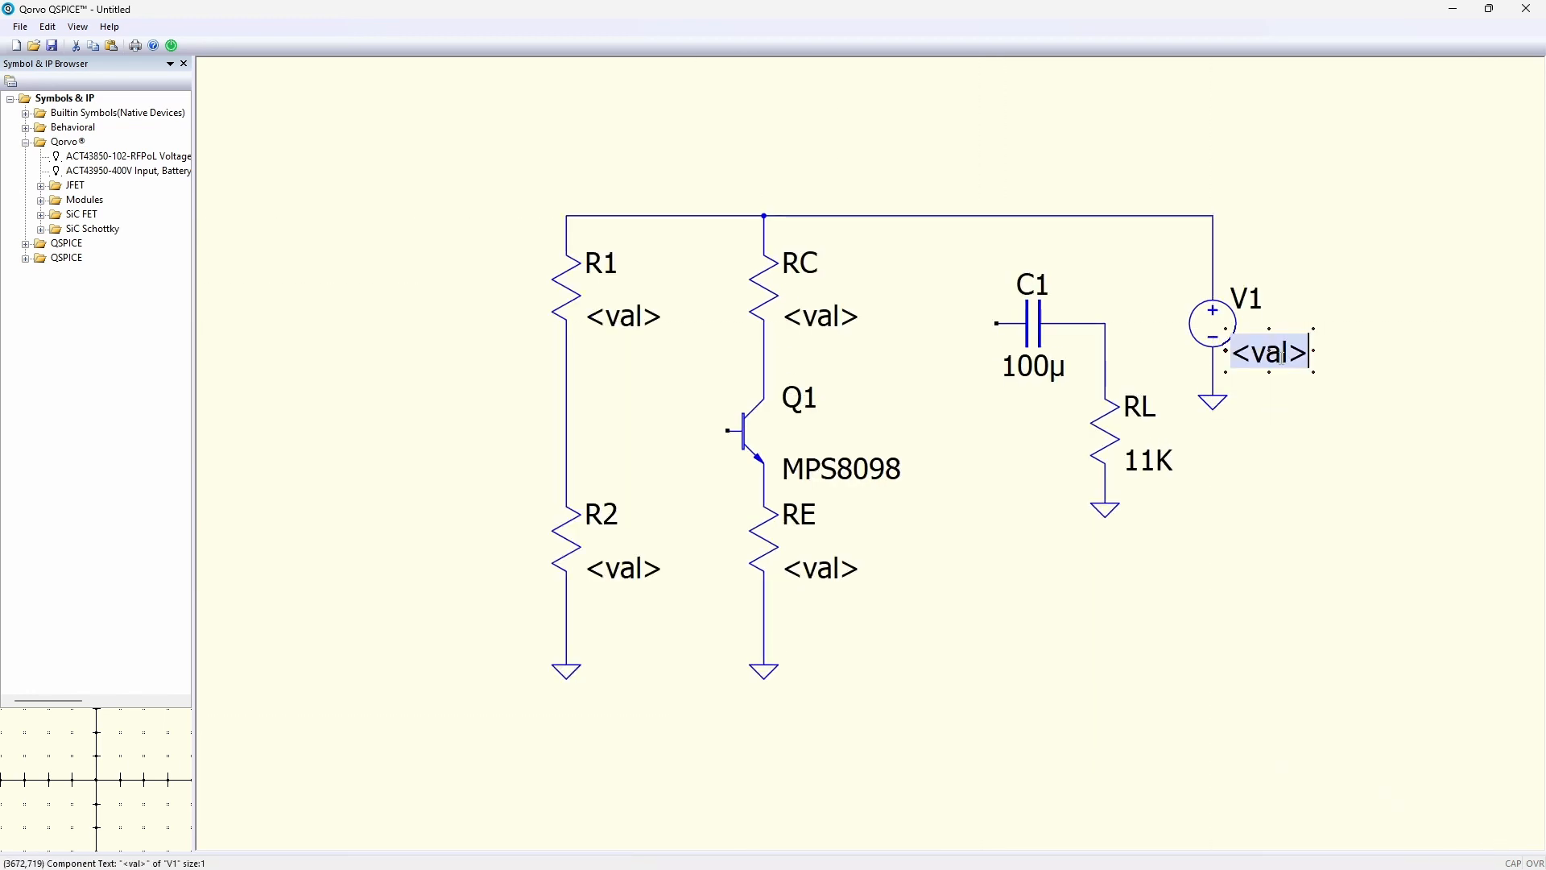
{"action": "type", "text": "15"}
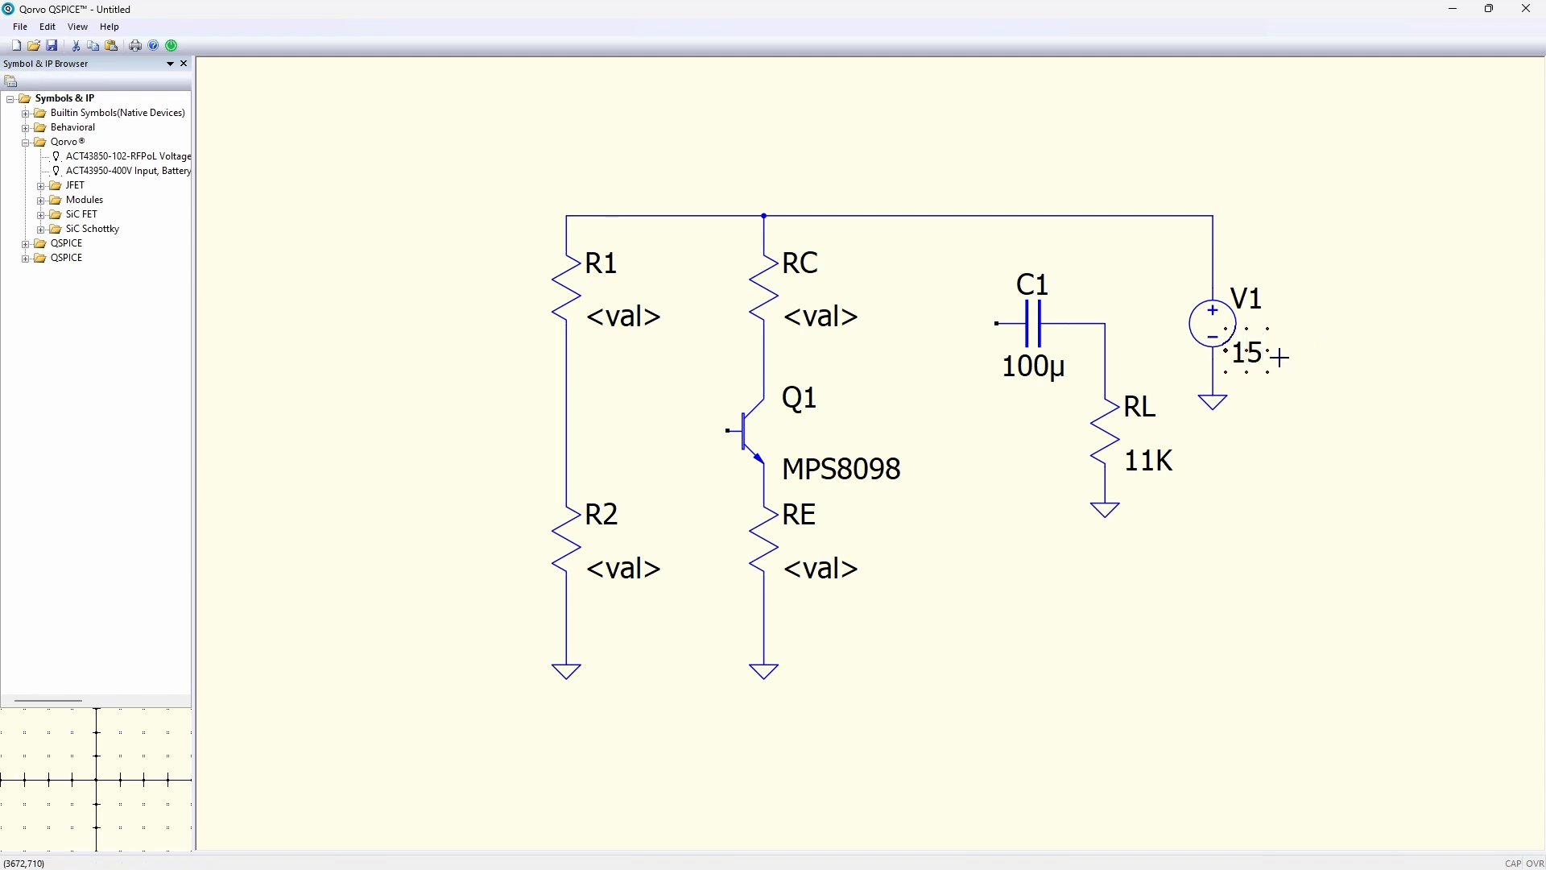
{"action": "key", "text": "Return"}
Move the C1 and RL output branch level with the RC–Q1 collector node and wire C1 to that node.
{"action": "left_click_drag", "start_coordinate": [959, 252], "coordinate": [1154, 575]}
{"action": "left_click", "coordinate": [1155, 538]}
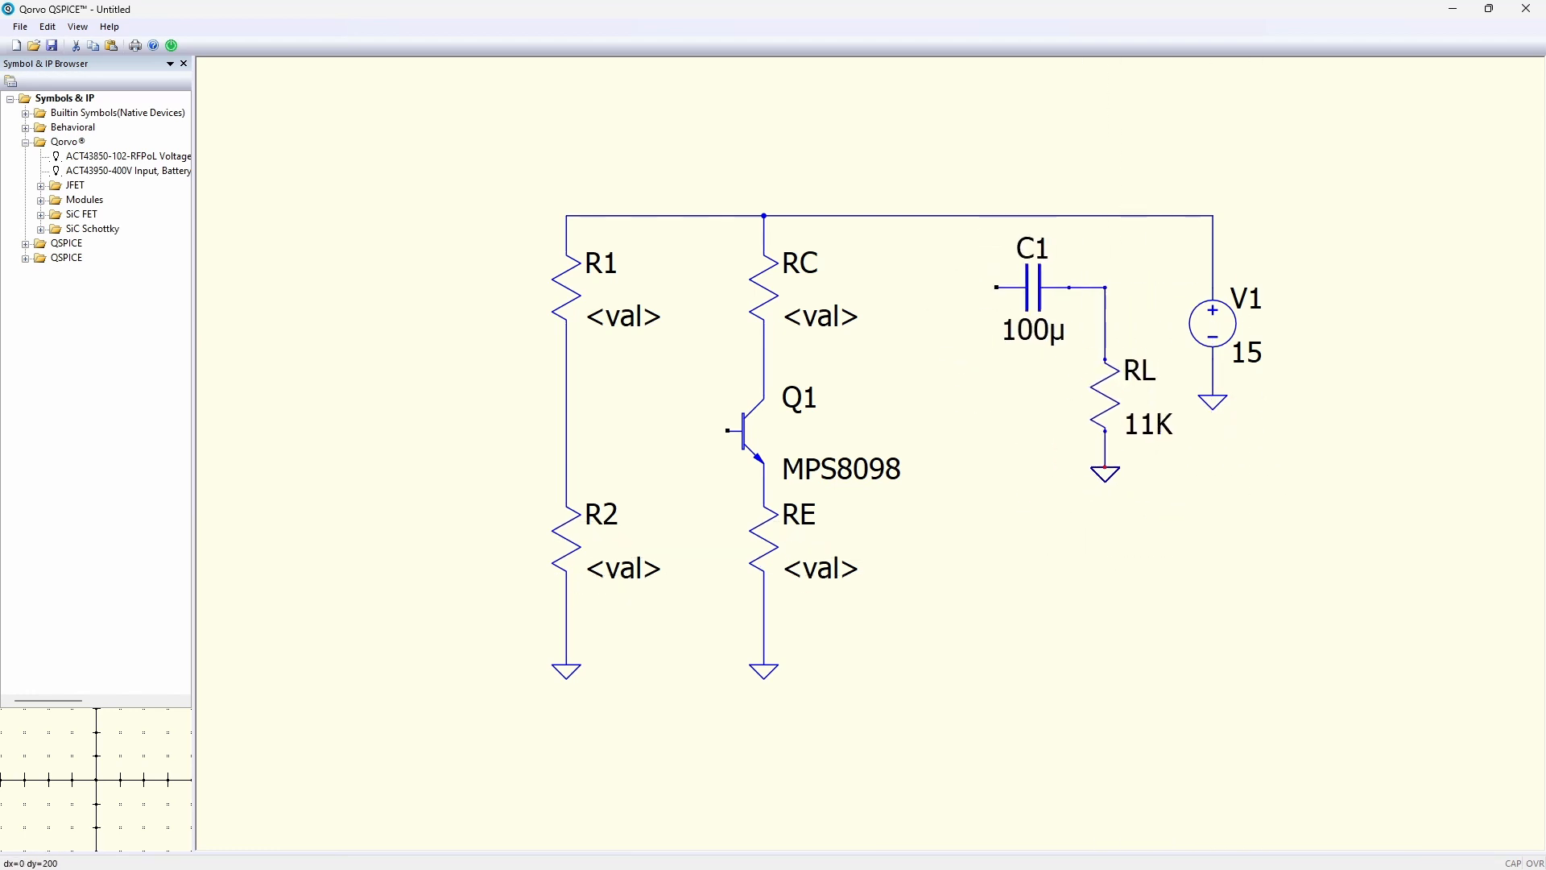
{"action": "left_click", "coordinate": [1141, 611]}
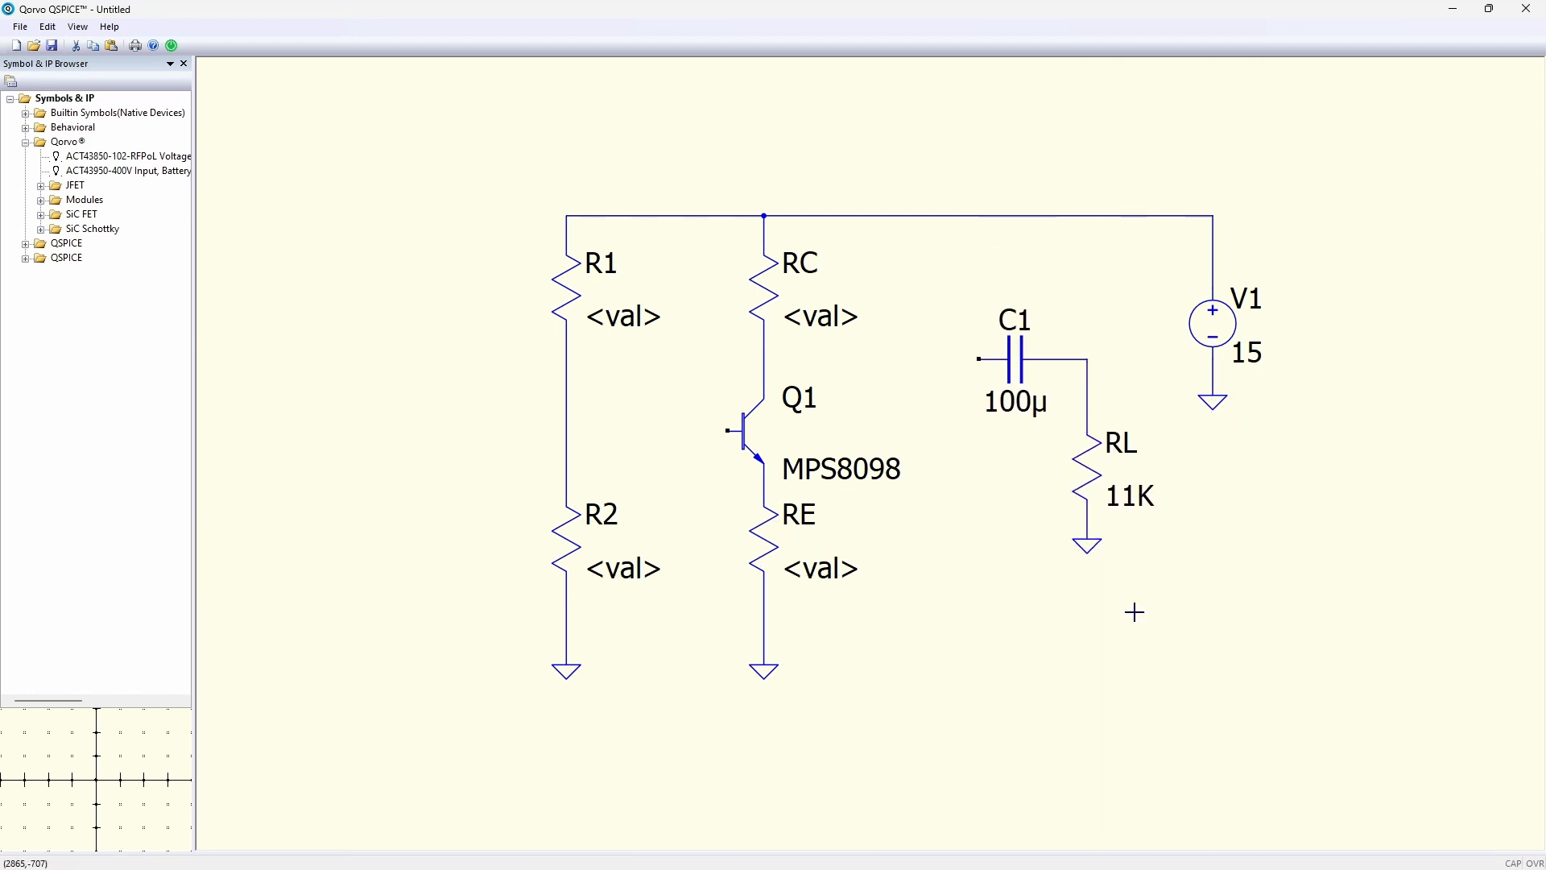
{"action": "left_click", "coordinate": [763, 359]}
{"action": "left_click", "coordinate": [978, 359]}
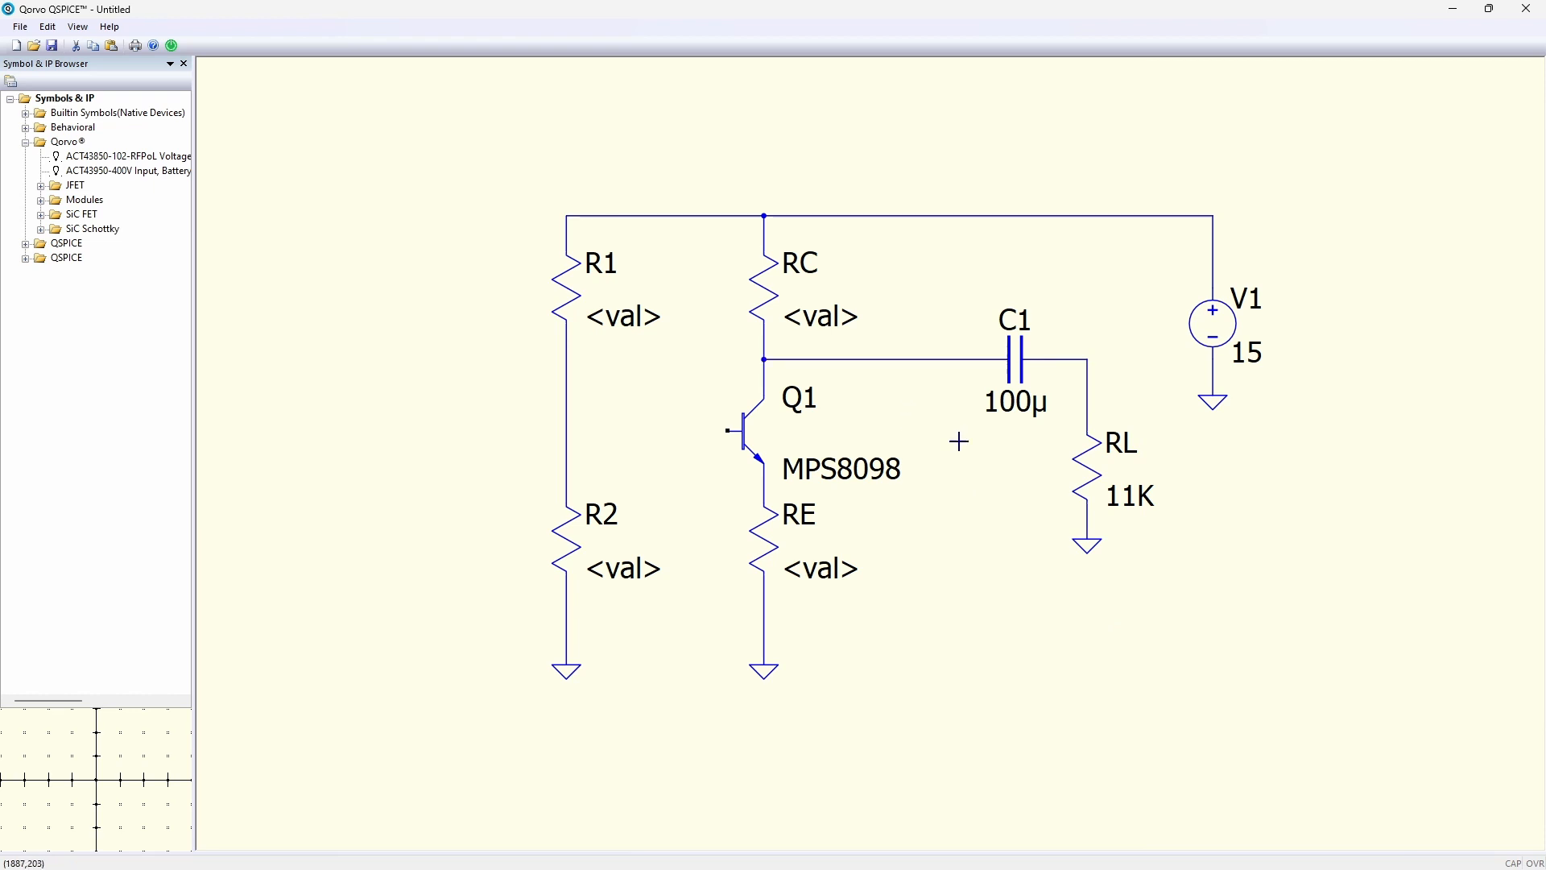
{"action": "left_click", "coordinate": [925, 269]}
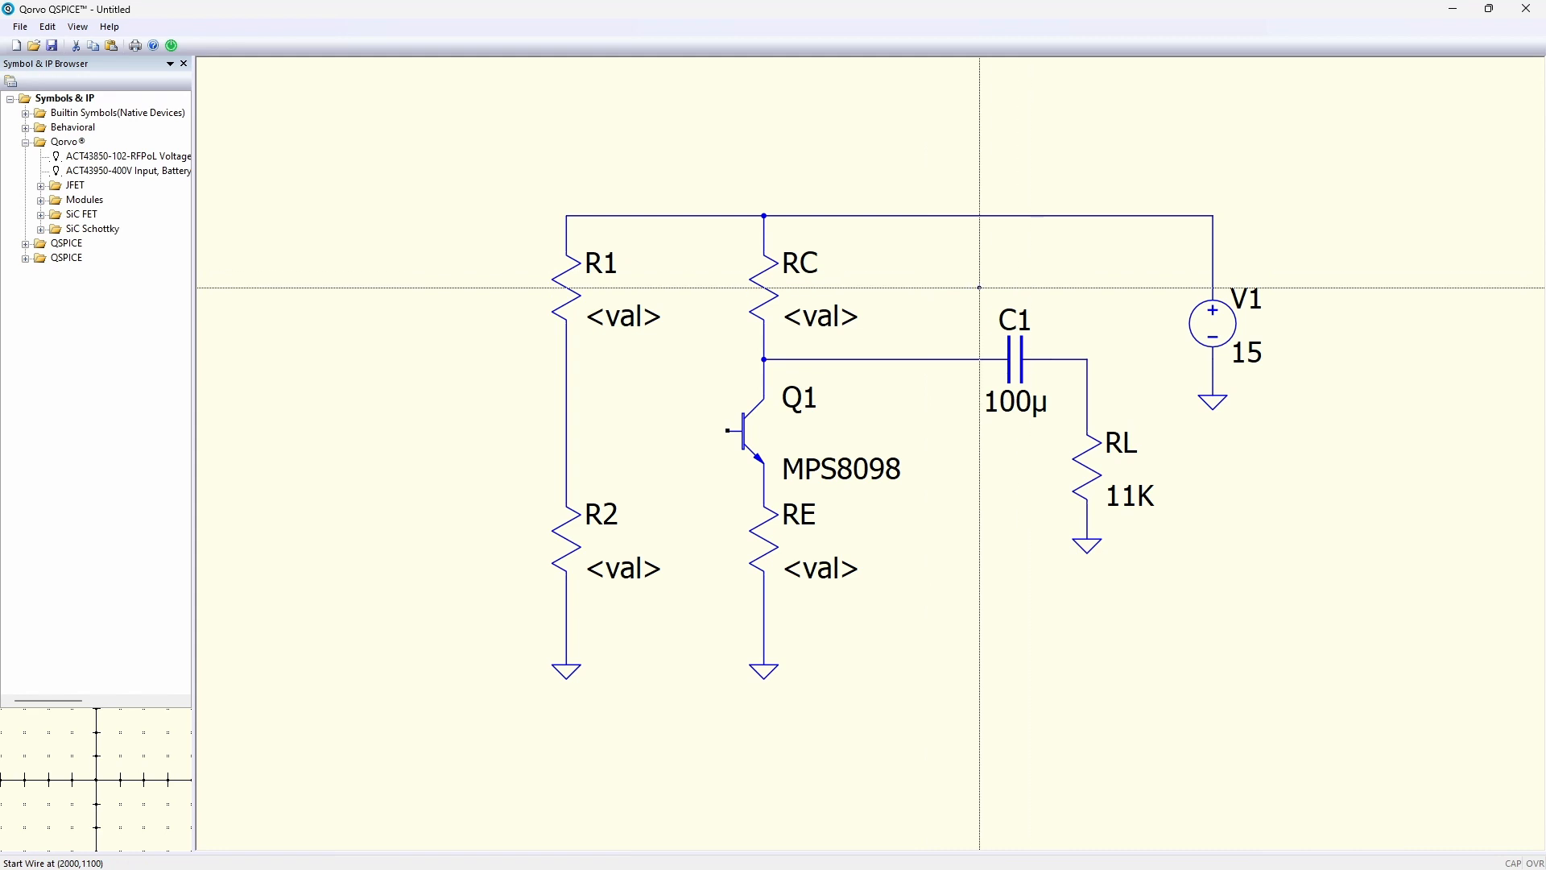
{"action": "key", "text": "c"}
{"action": "key", "text": "r"}
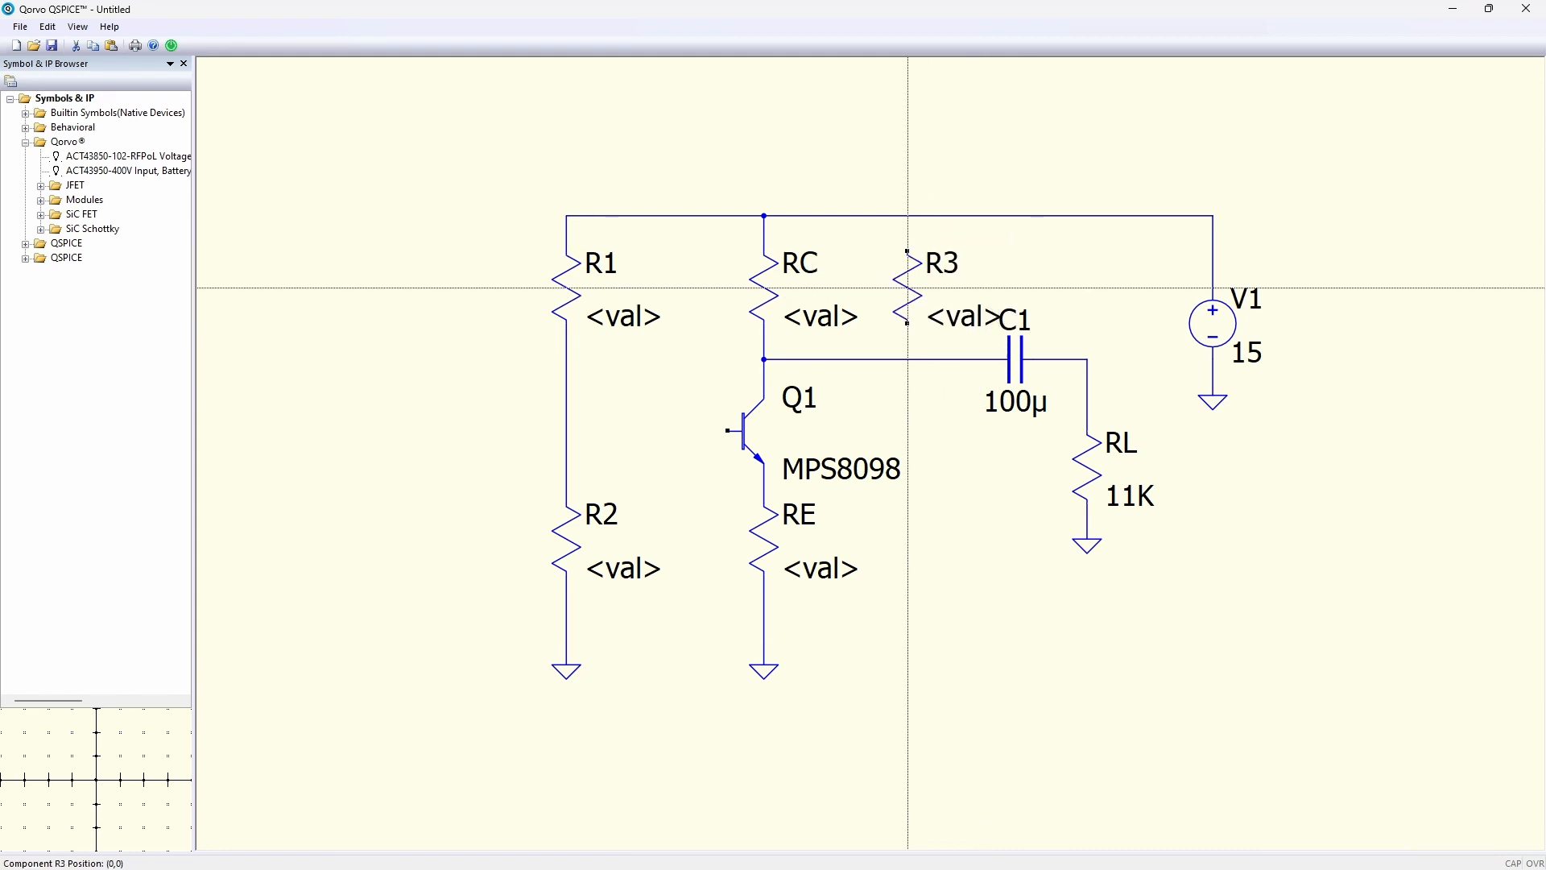
Wire the base of Q1 to the junction between R1 and R2.
{"action": "key", "text": "w"}
{"action": "left_click", "coordinate": [727, 431]}
{"action": "left_click", "coordinate": [566, 430]}
{"action": "key", "text": "Escape"}
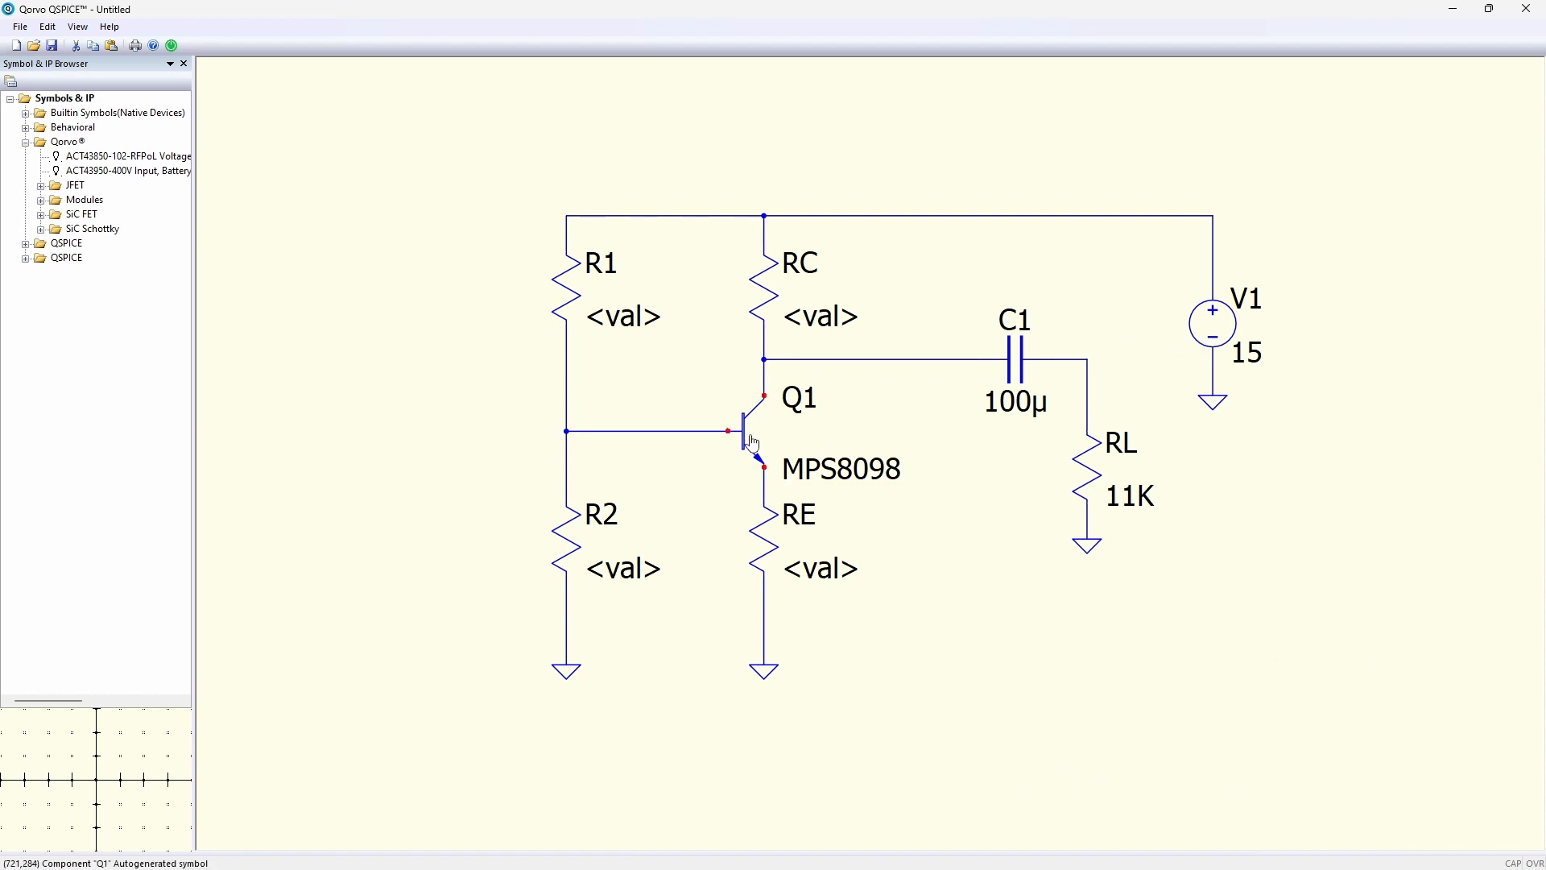
Enter 11K as the value of collector resistor RC and reduce it to 1K.
{"action": "double_click", "coordinate": [816, 314]}
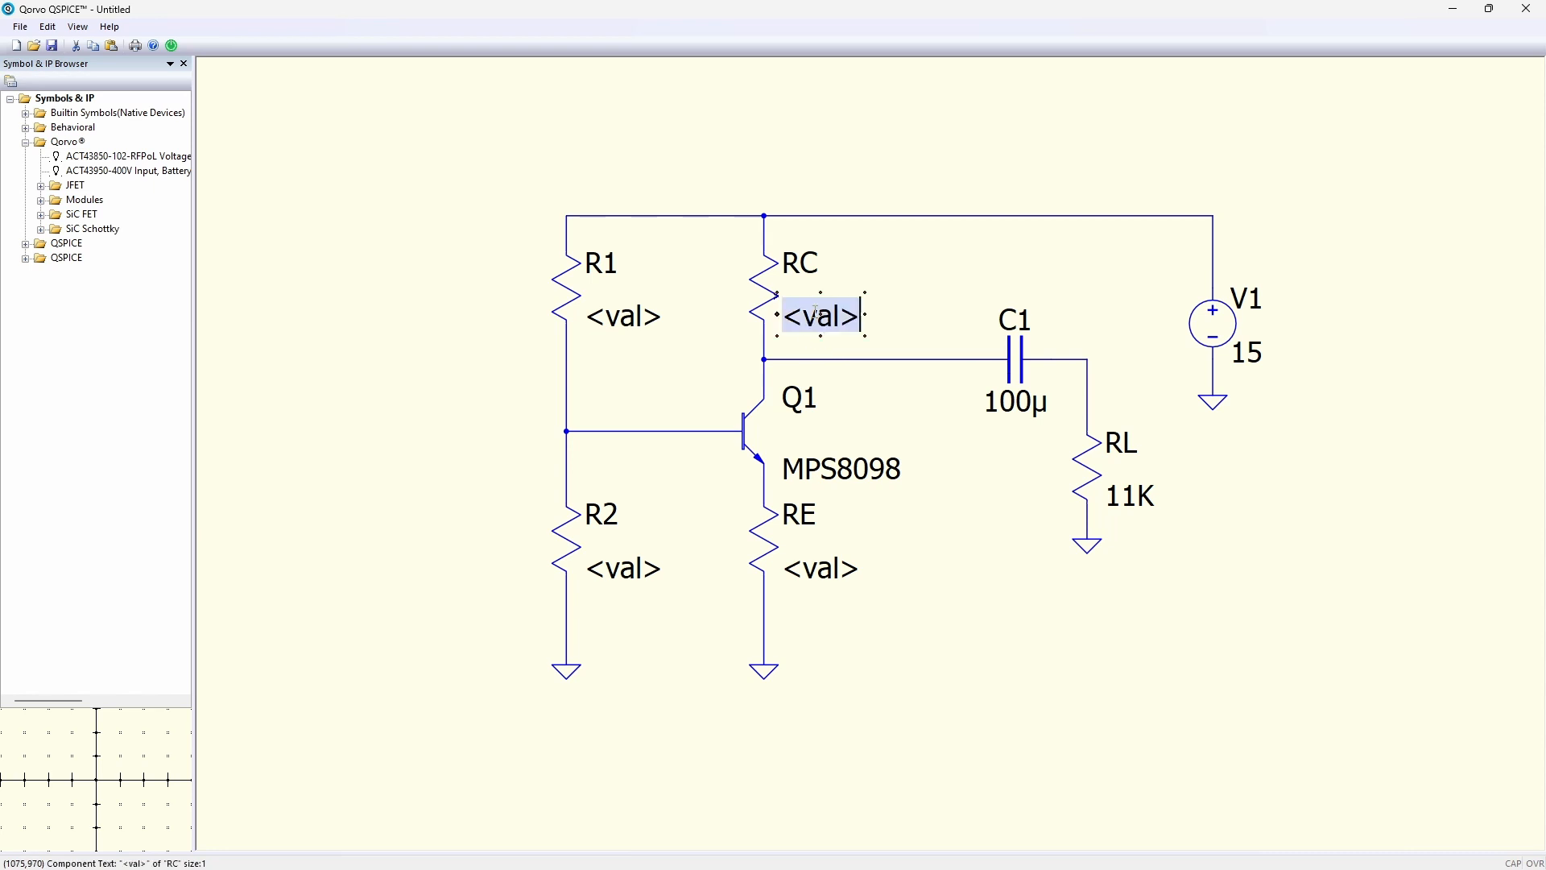
{"action": "type", "text": "11K"}
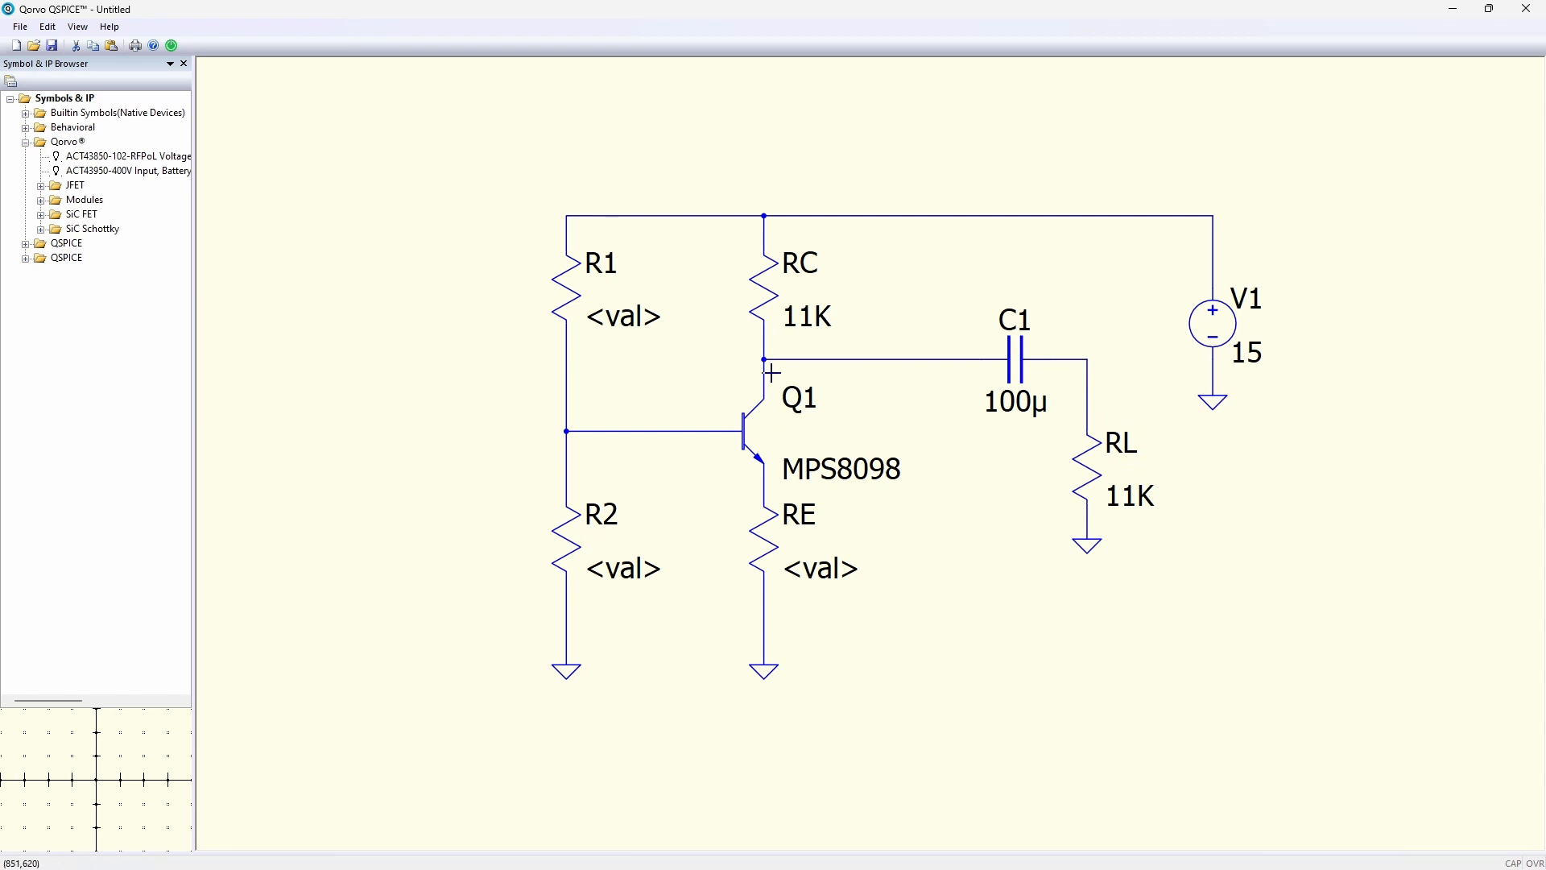
{"action": "left_click", "coordinate": [1091, 432]}
{"action": "key", "text": "BackSpace"}
{"action": "key", "text": "Return"}
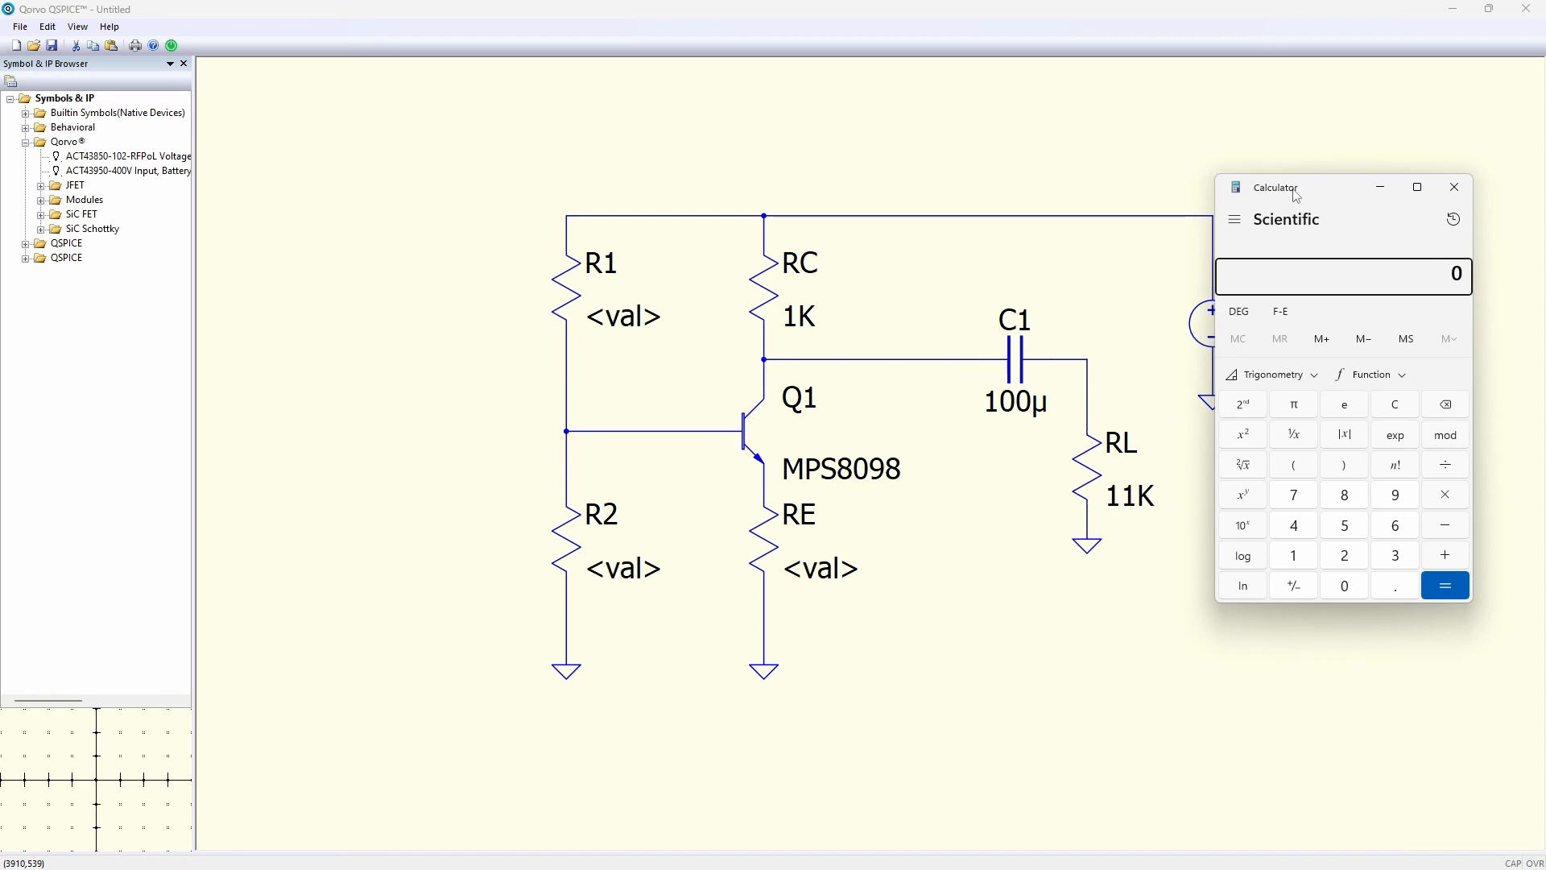
In Calculator, compute the power dissipated in RC as 7.5*7.5/1000.
{"action": "left_click_drag", "start_coordinate": [1293, 189], "coordinate": [1213, 179]}
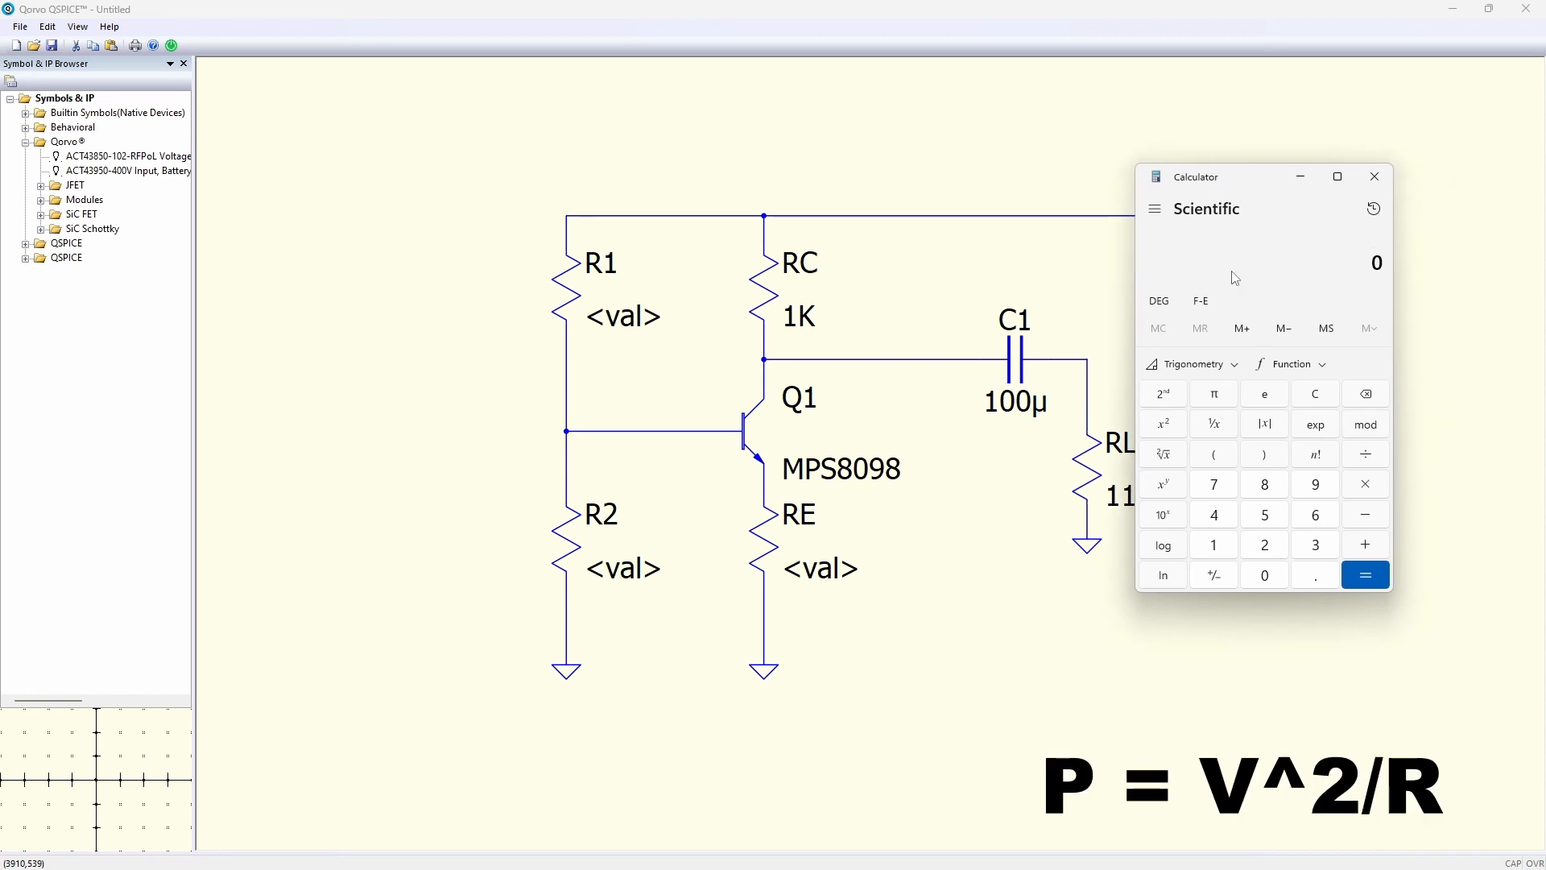
{"action": "type", "text": "7.5*7.5"}
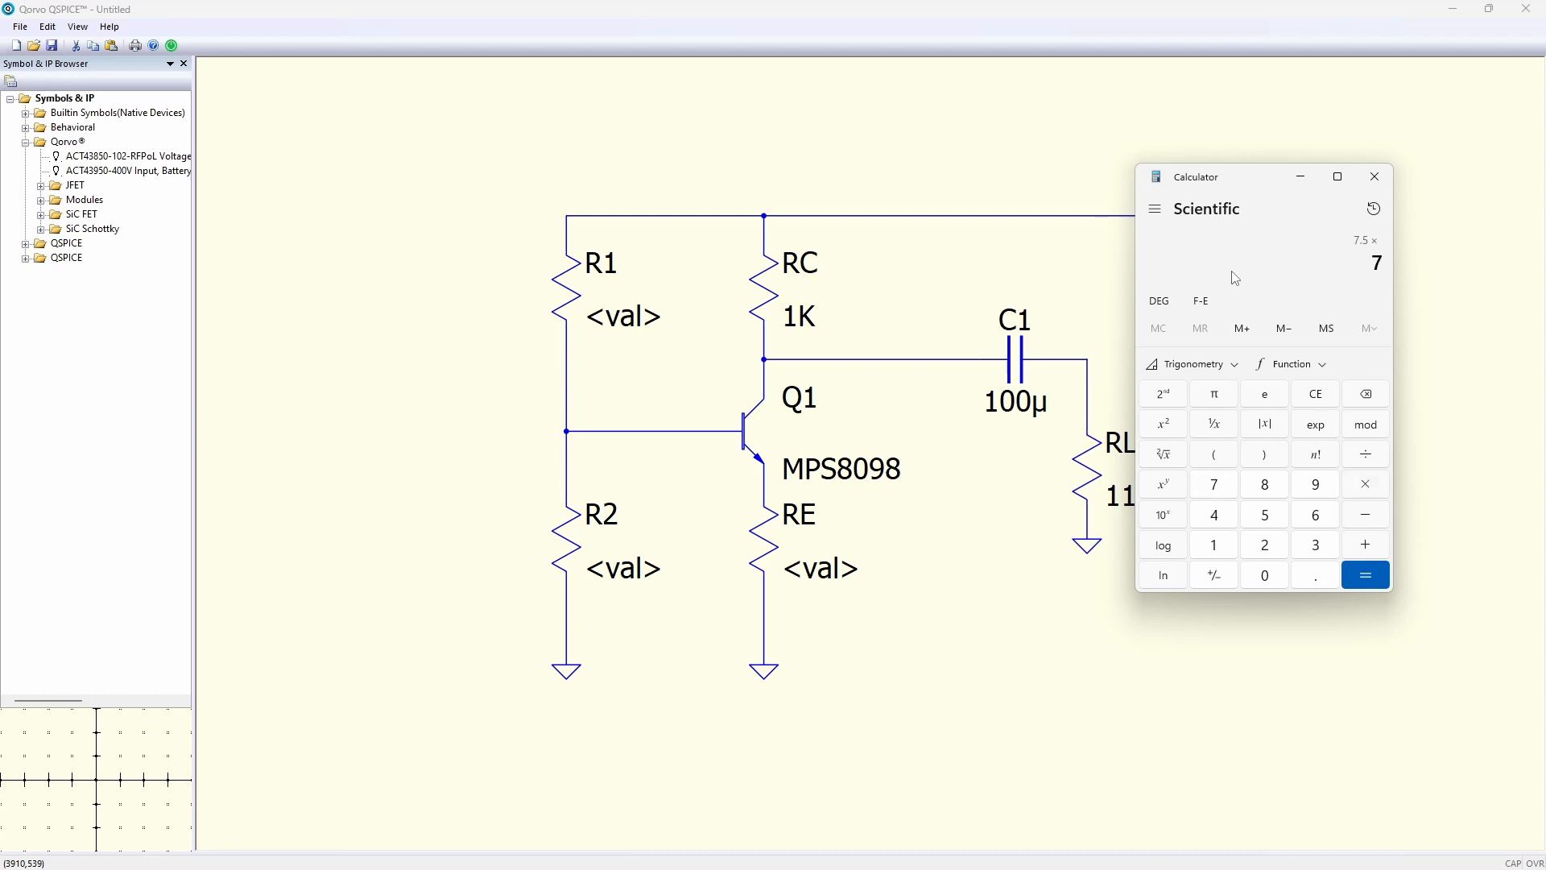
{"action": "type", "text": "/1000"}
{"action": "key", "text": "Return"}
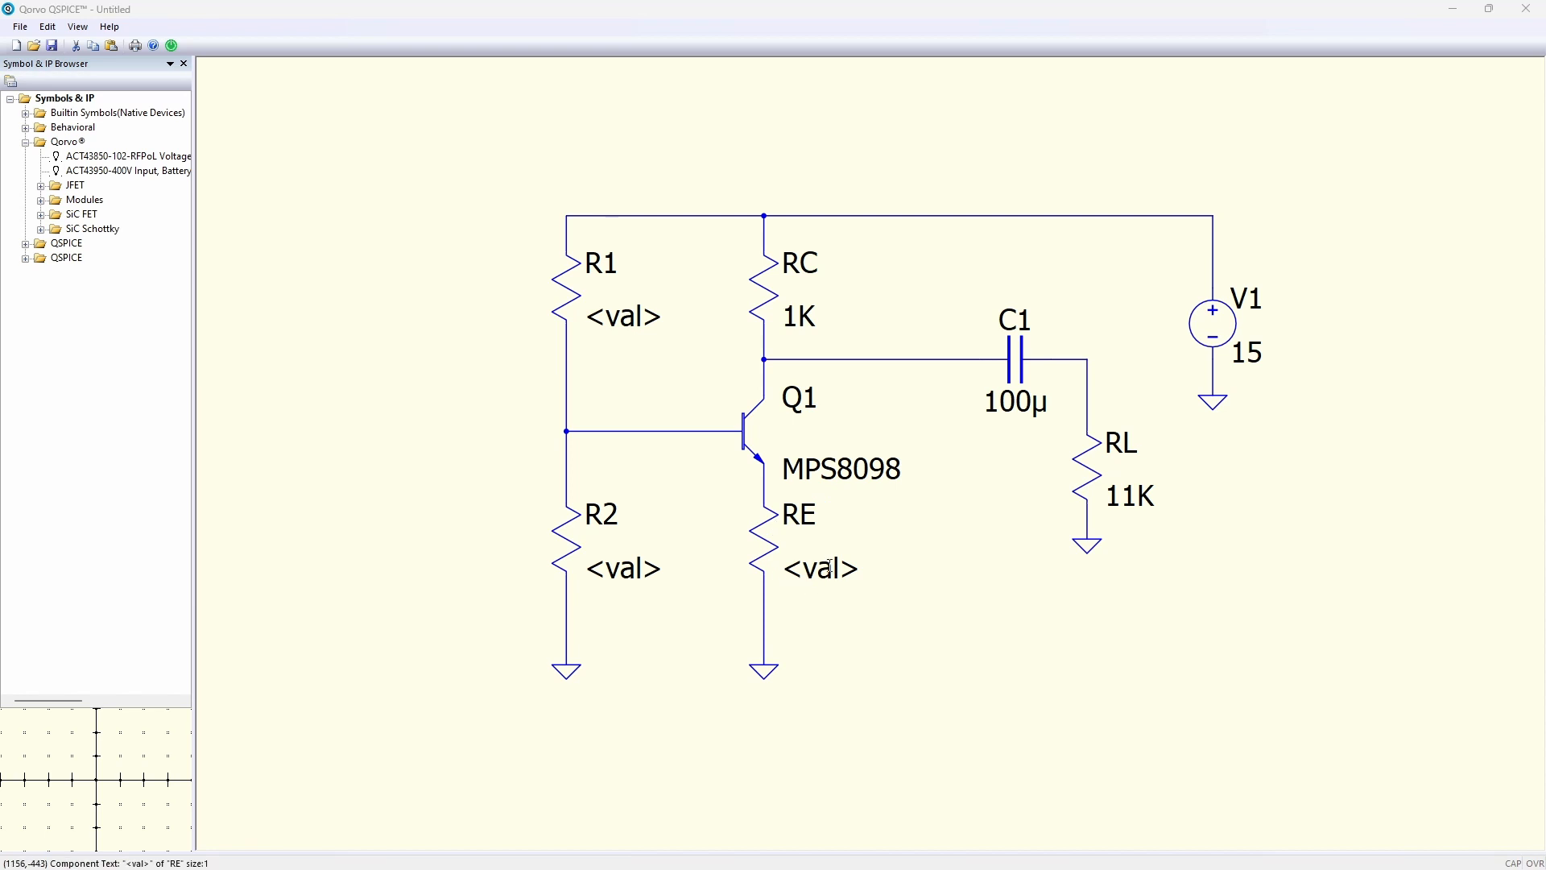
Set the value of emitter resistor RE to 100.
{"action": "double_click", "coordinate": [846, 550]}
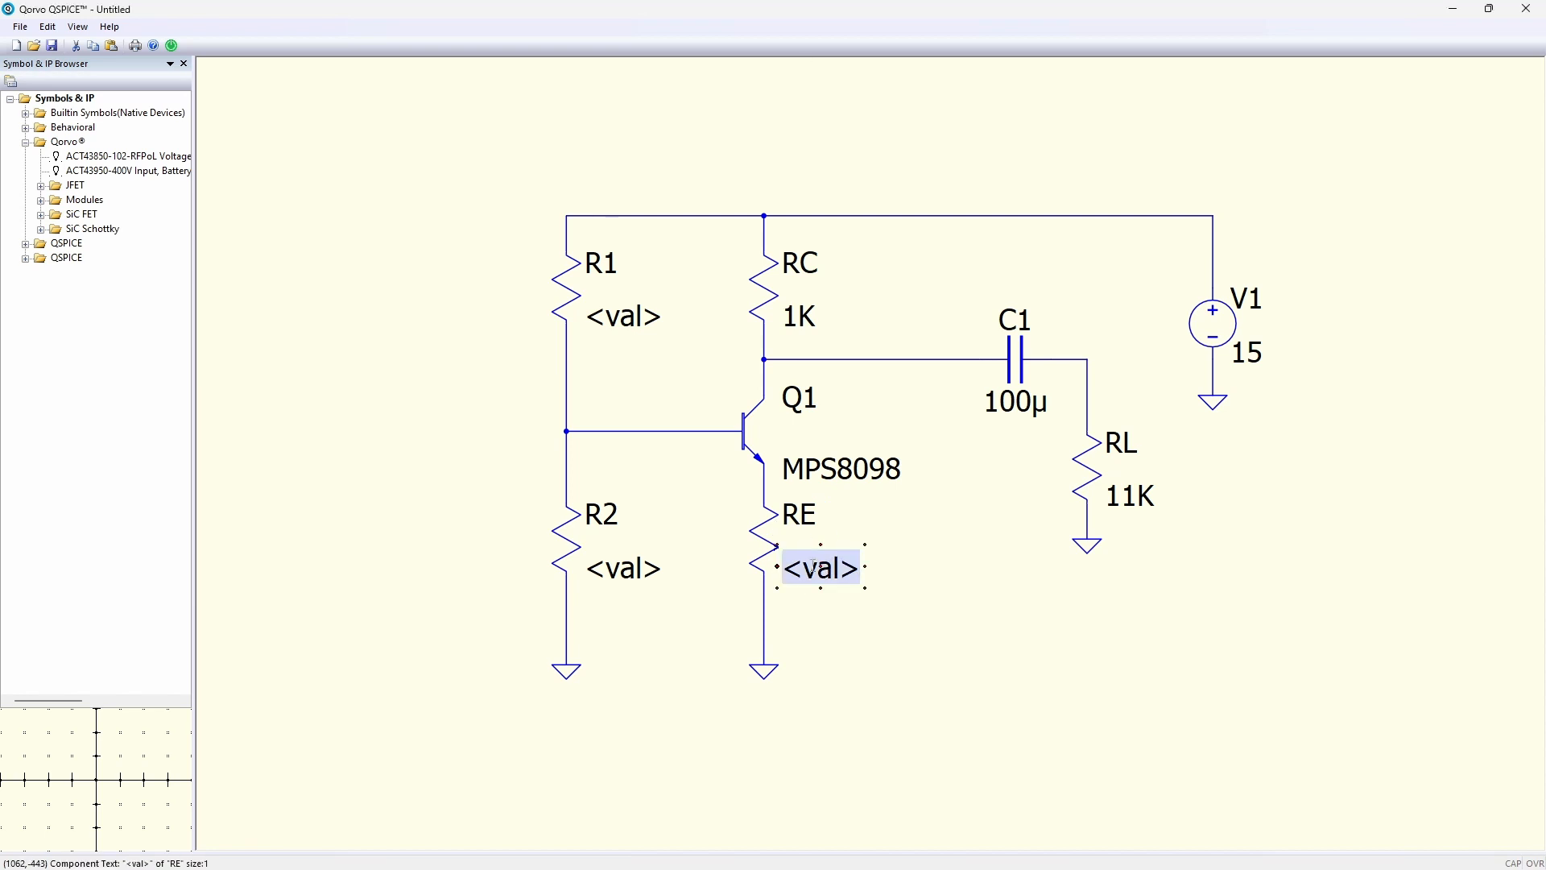
{"action": "type", "text": "100"}
{"action": "left_click", "coordinate": [874, 611]}
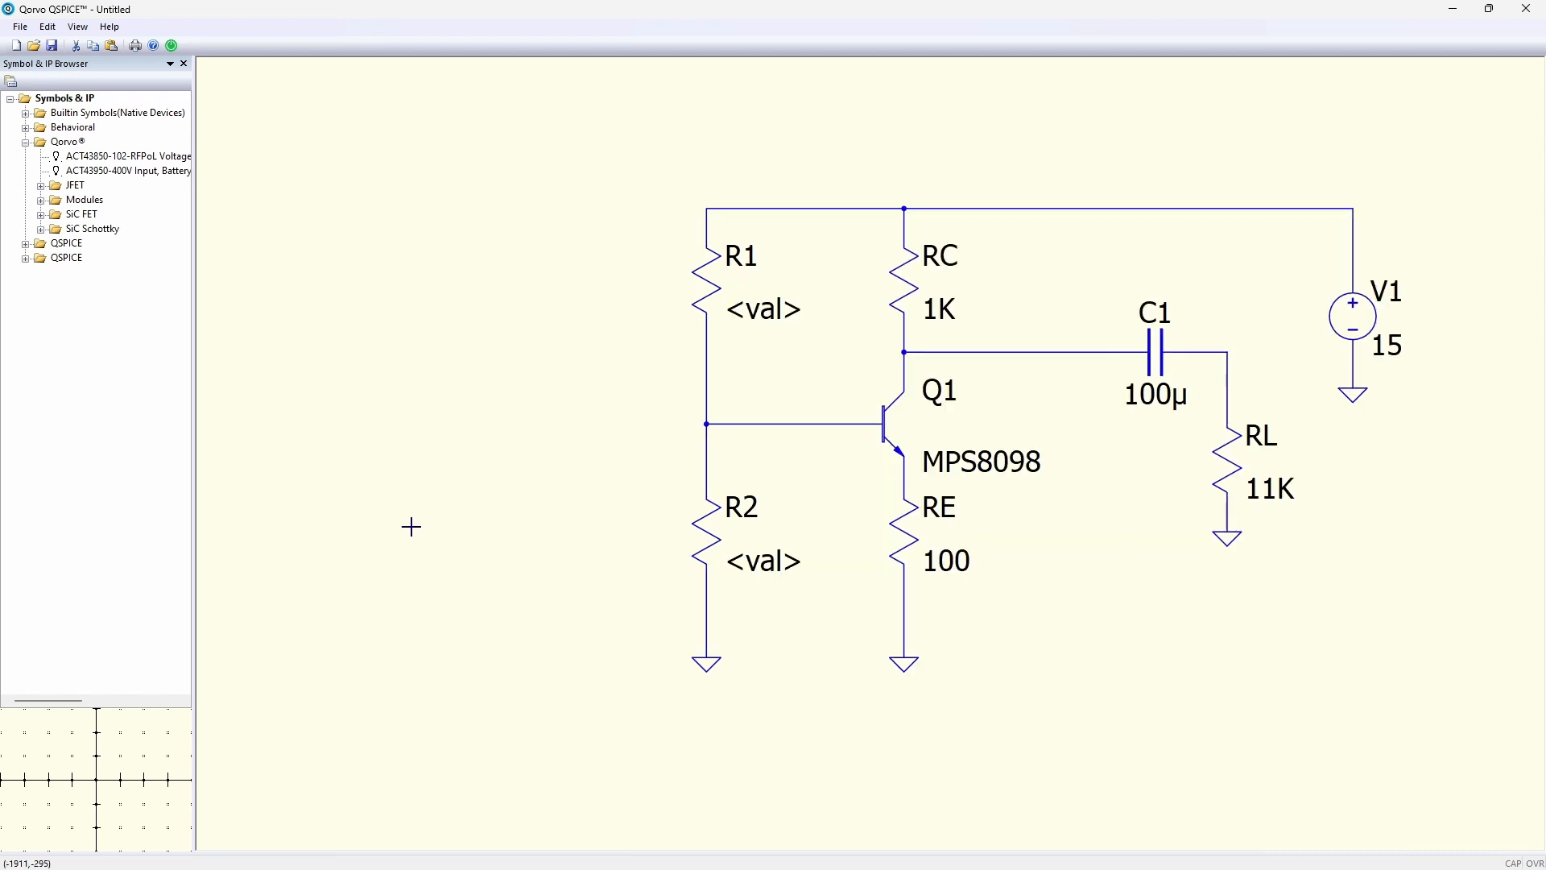
Place a separate voltage source V2 beside the amplifier and set its value to pwl 0 1m 100 100K.
{"action": "key", "text": "v"}
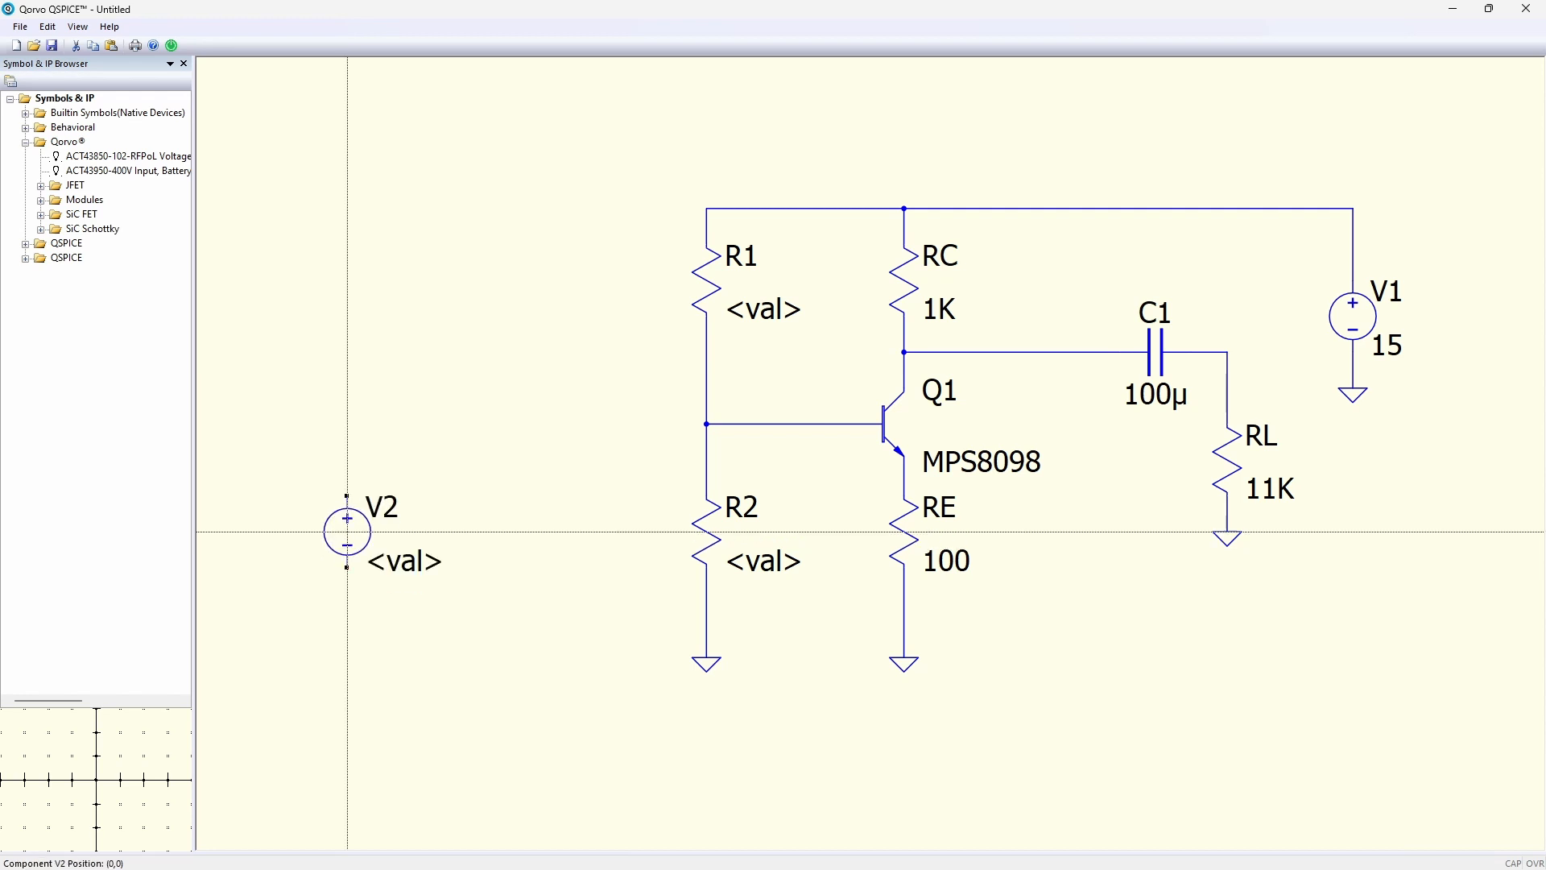
{"action": "left_click", "coordinate": [346, 532]}
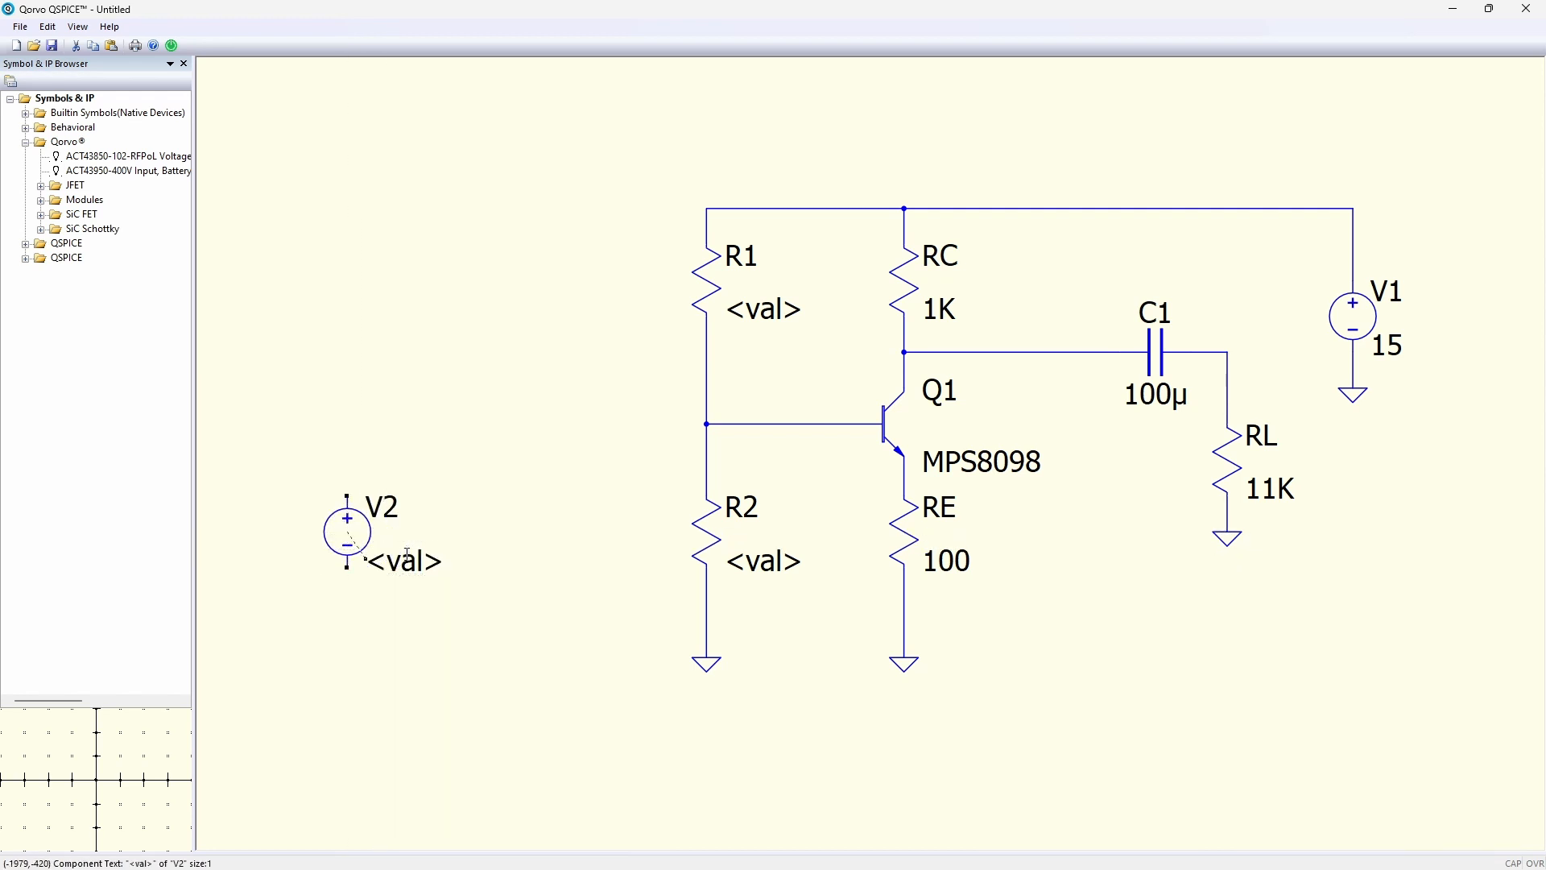
{"action": "double_click", "coordinate": [408, 554]}
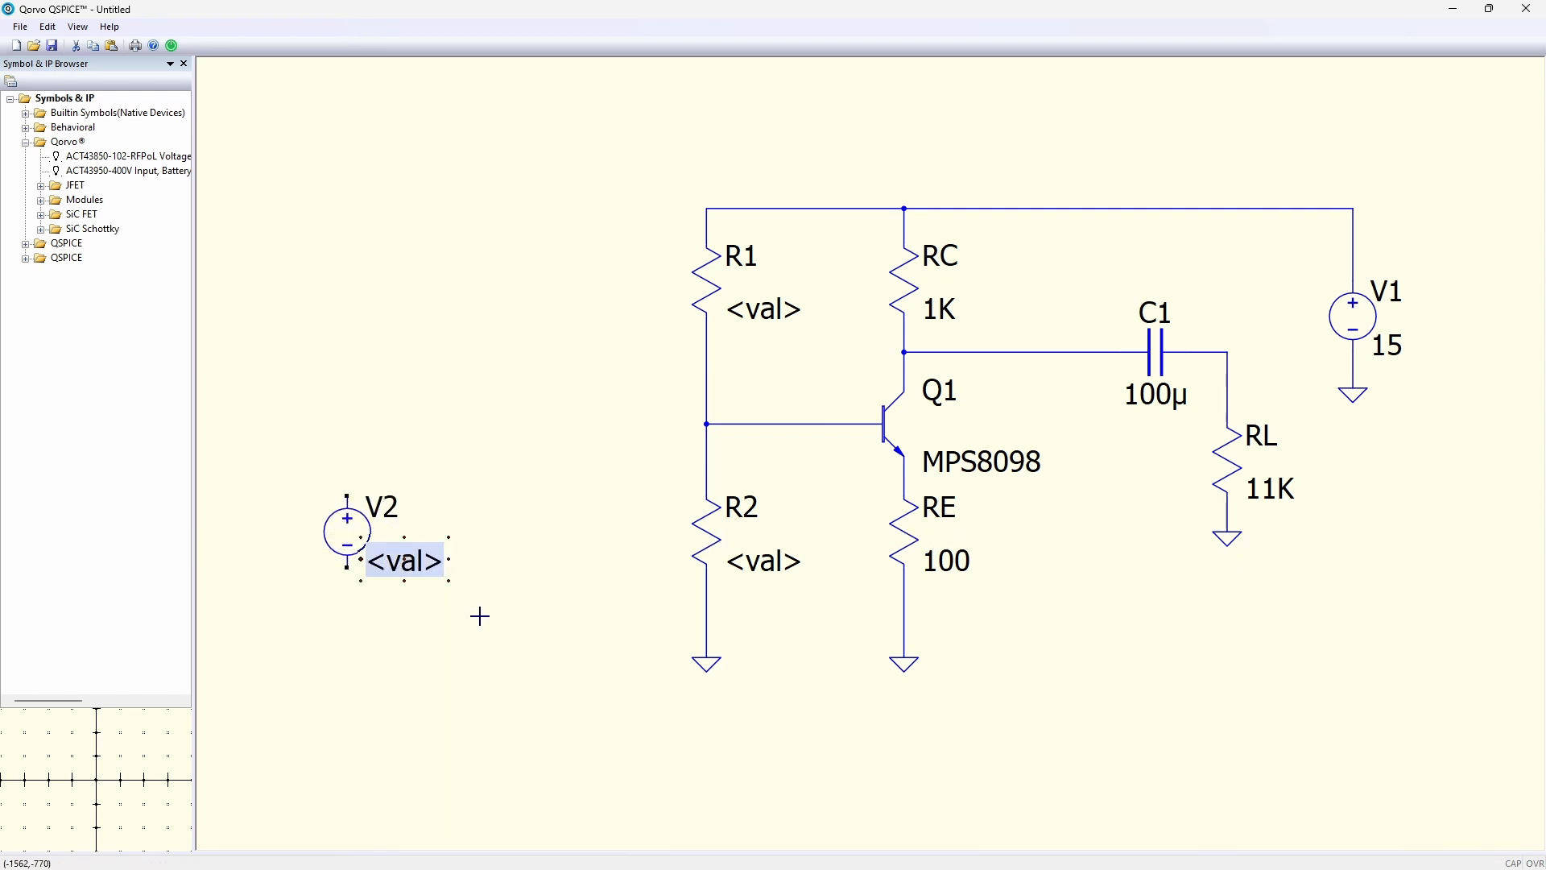
{"action": "key", "text": "BackSpace"}
{"action": "type", "text": "pw"}
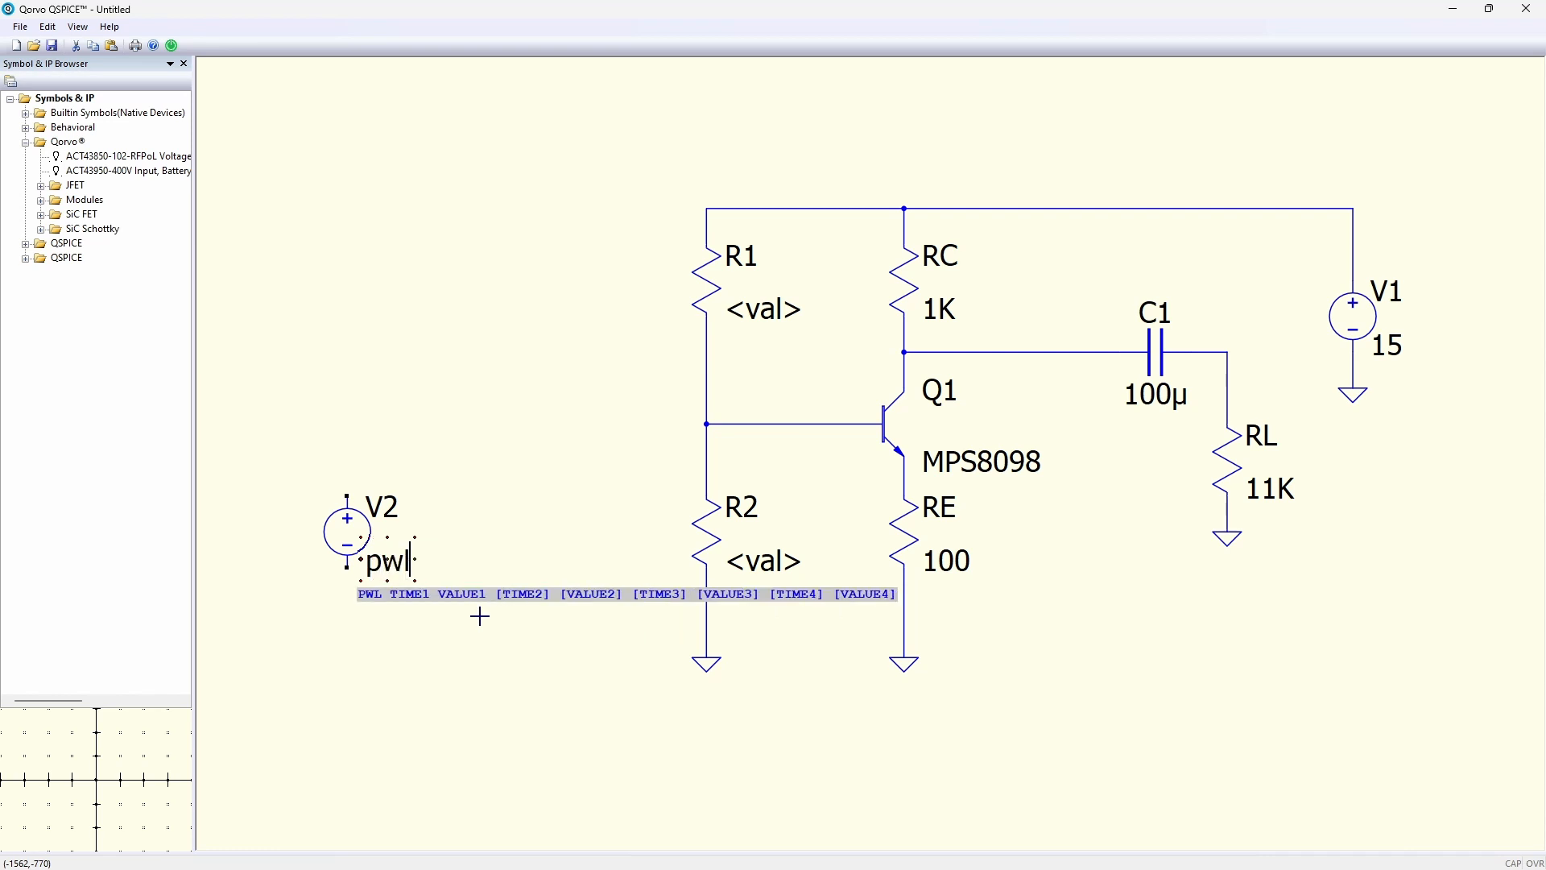
{"action": "type", "text": "l "}
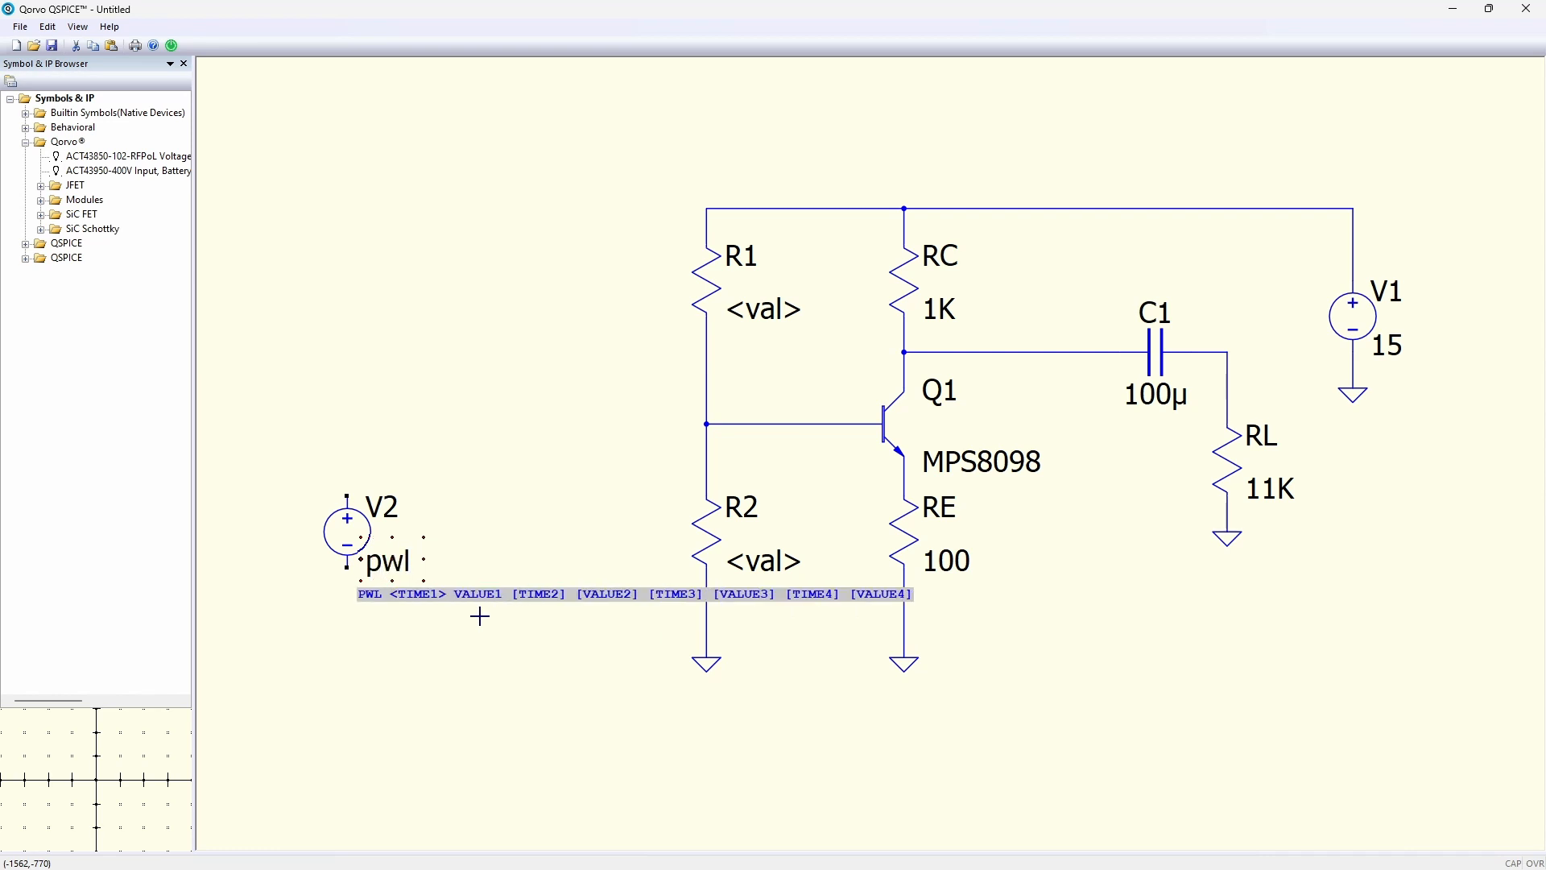
{"action": "type", "text": "0 1m "}
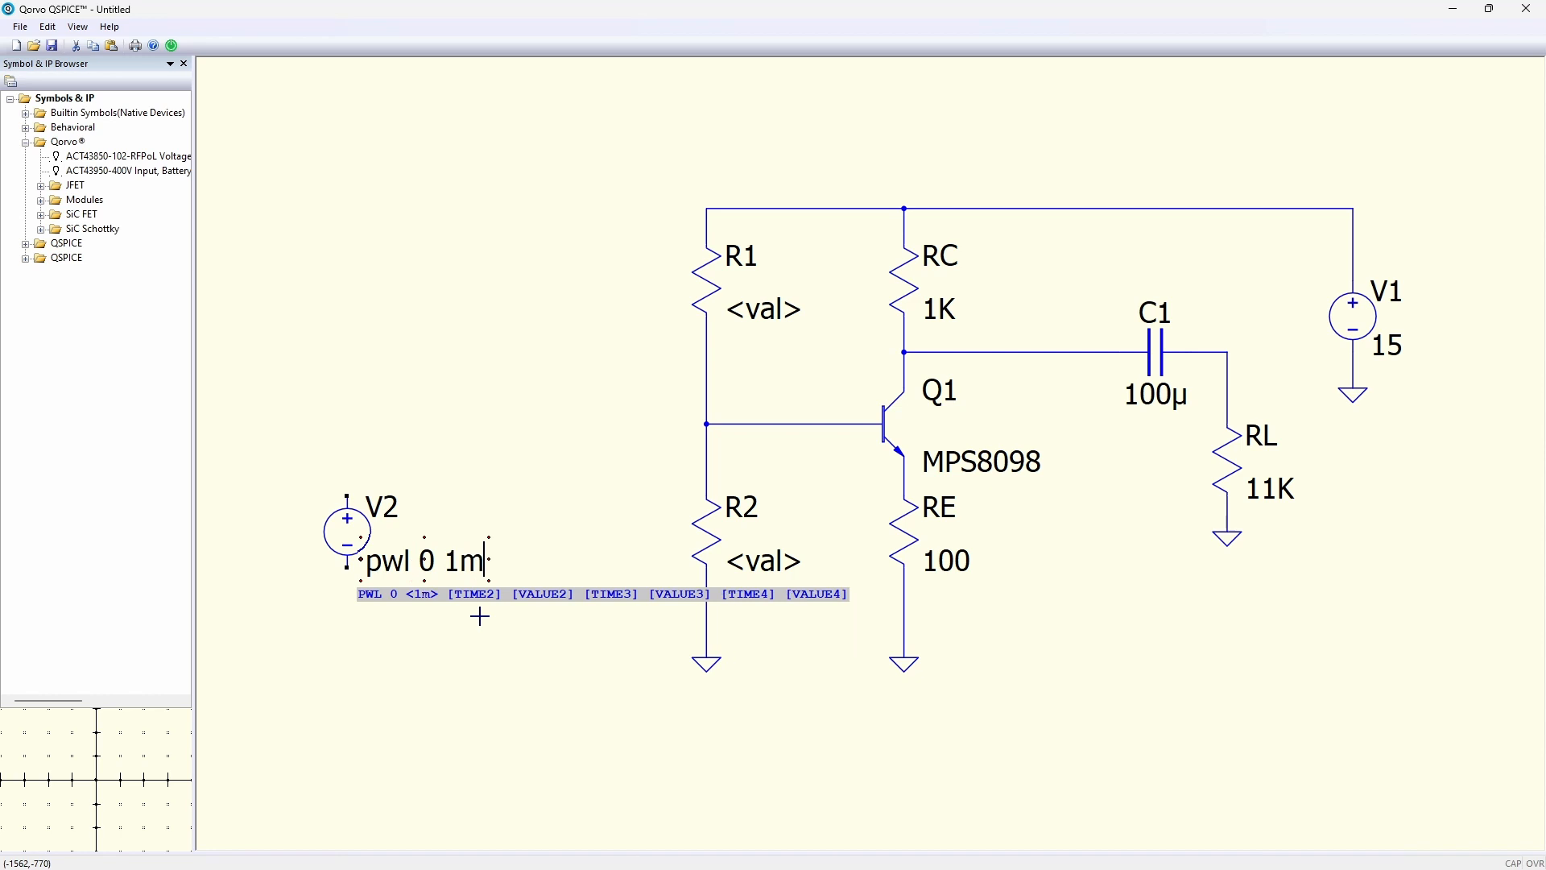
{"action": "type", "text": "100 100k"}
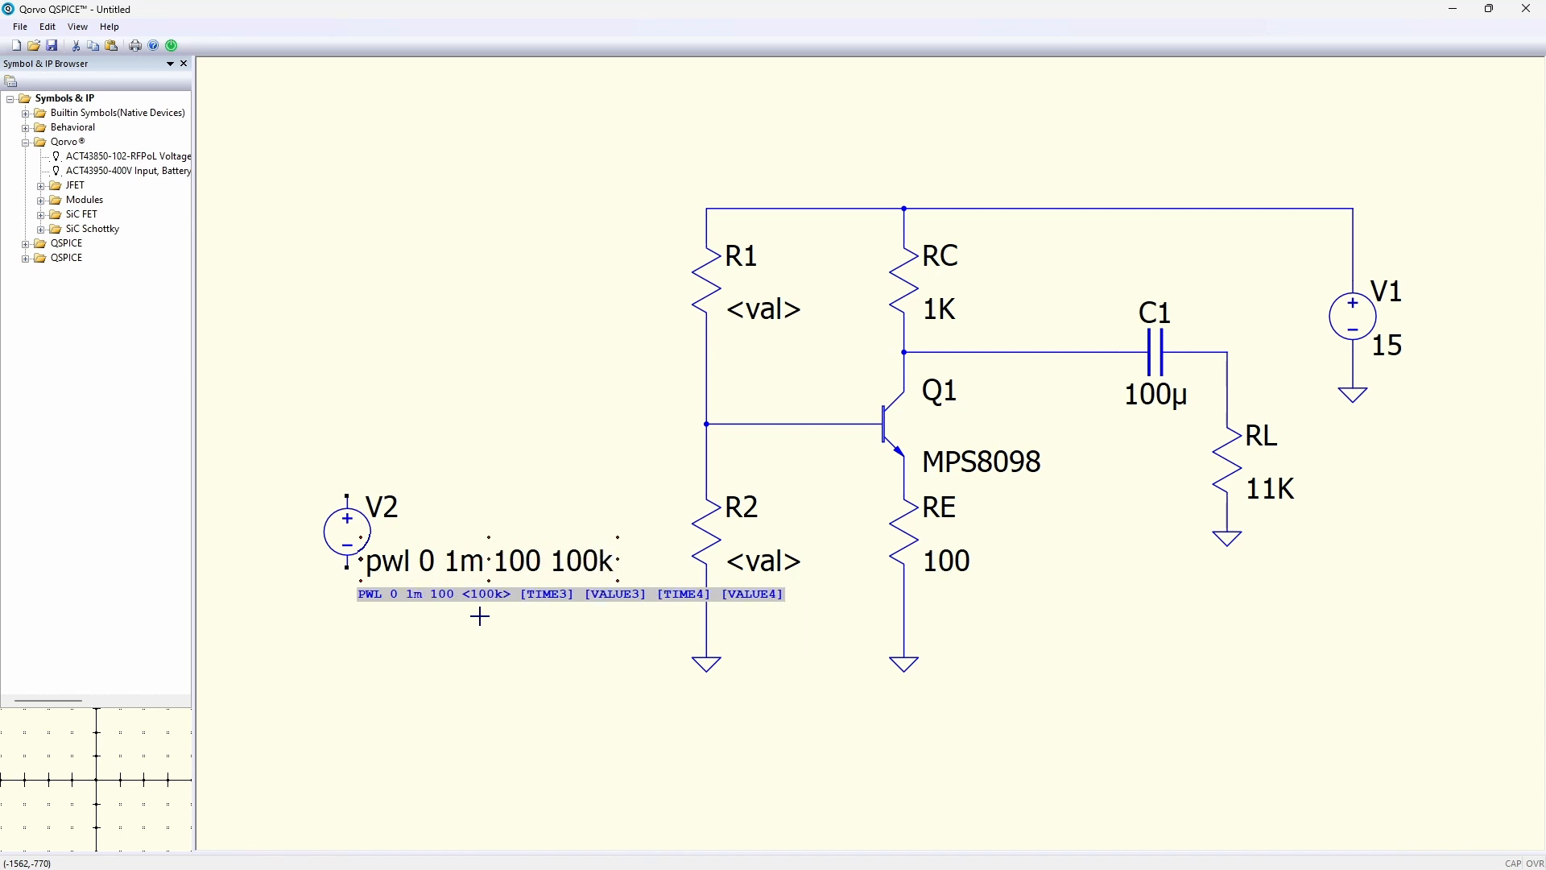
{"action": "key", "text": "Return"}
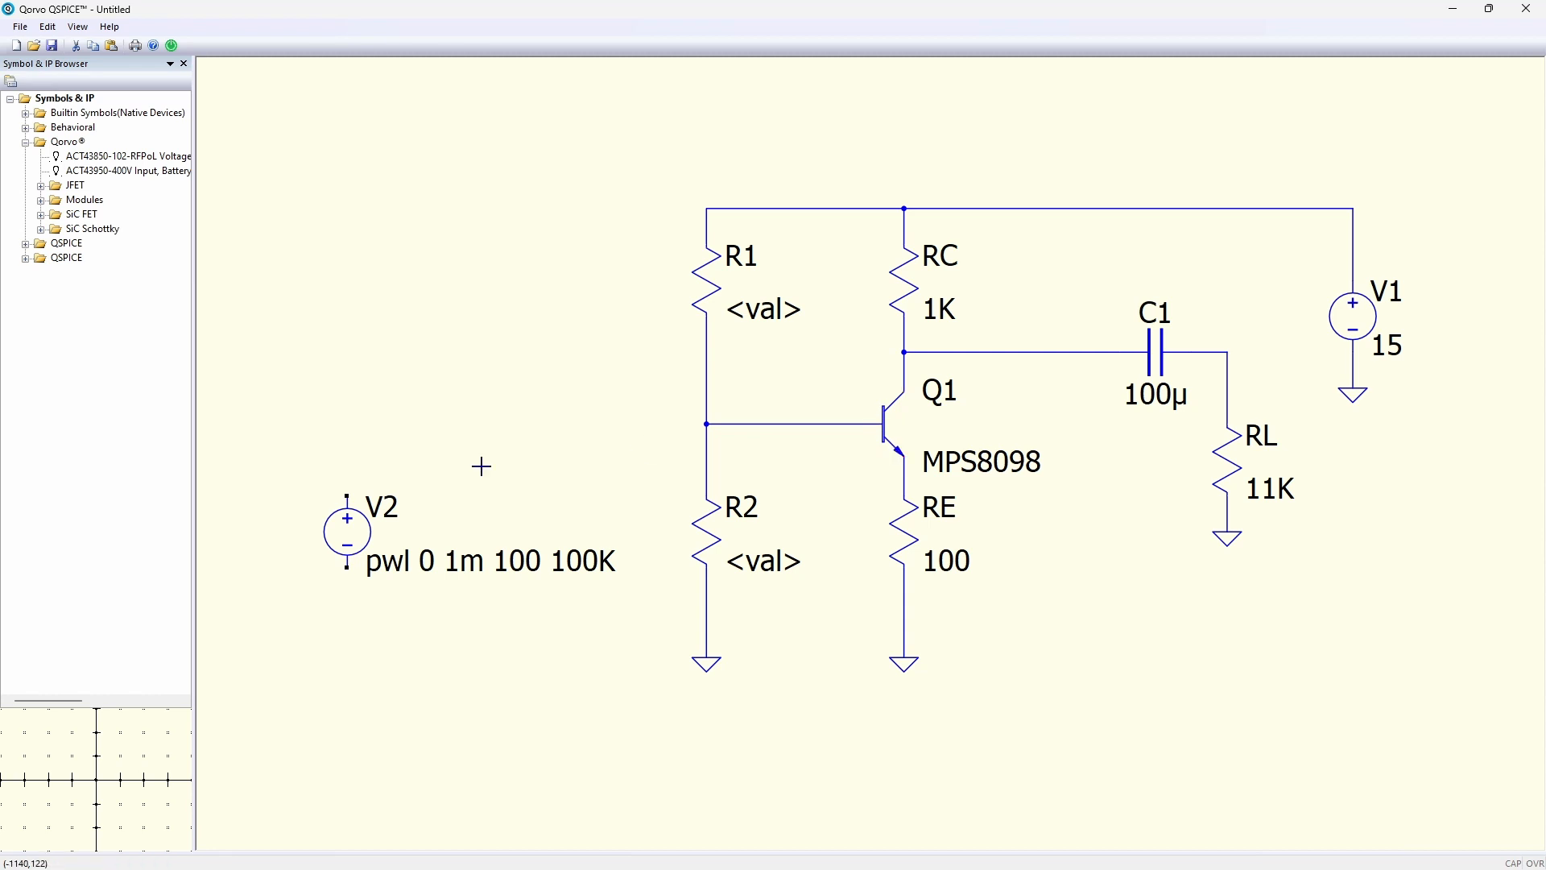
Ground the negative terminal of V2 and label the net at its positive terminal RES.
{"action": "key", "text": "g"}
{"action": "left_click", "coordinate": [347, 604]}
{"action": "left_click", "coordinate": [347, 442]}
{"action": "type", "text": "RES"}
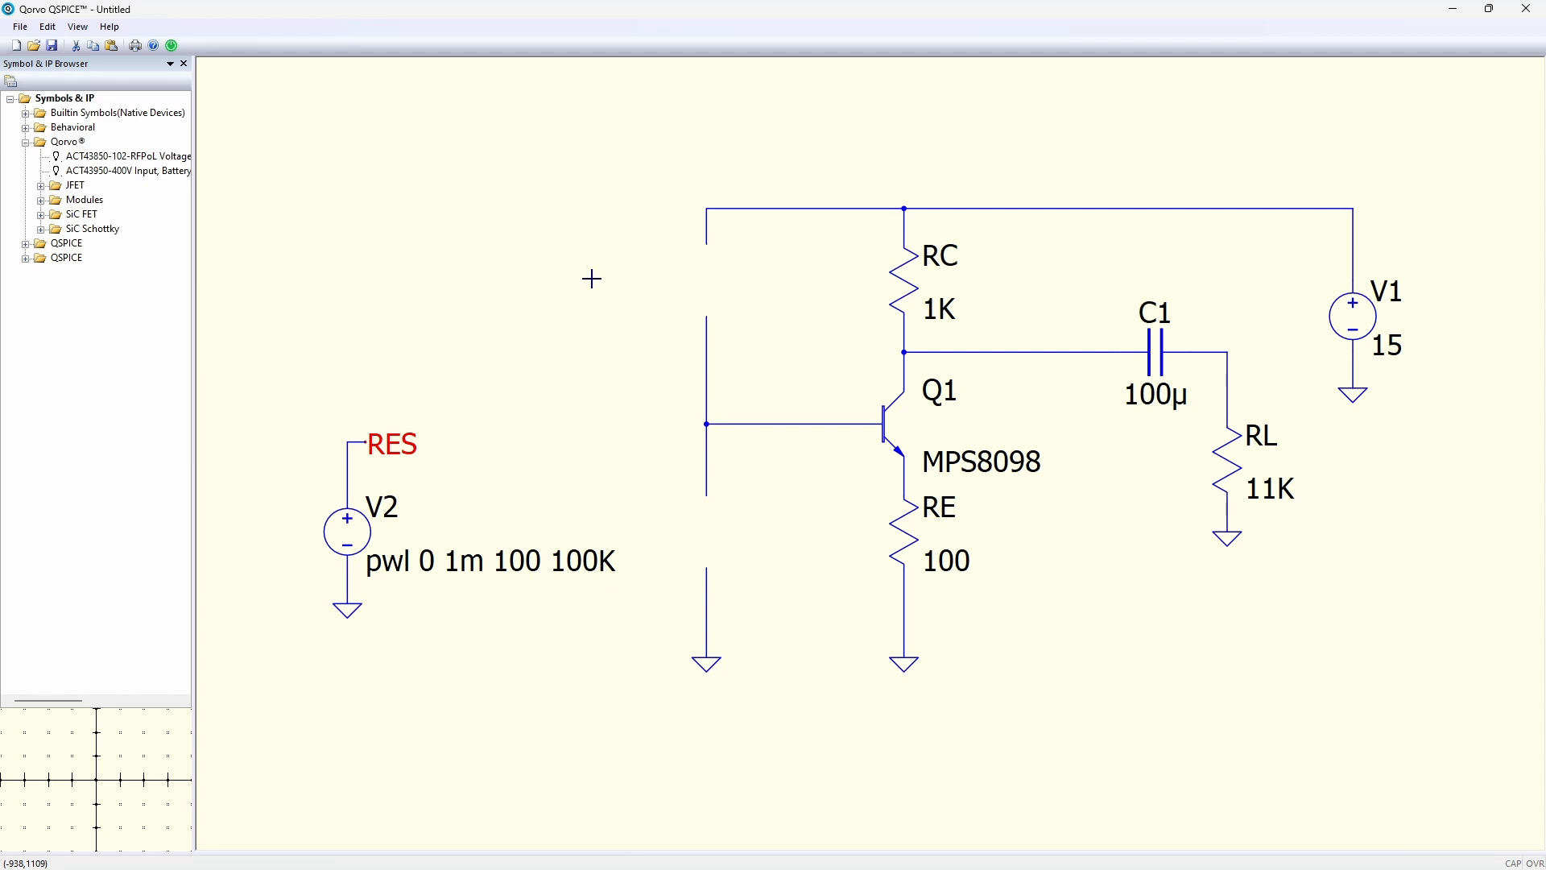
Place two behavioral resistors, B1 and B2, in the open gaps of the base divider above and below the Q1 base node.
{"action": "key", "text": "b"}
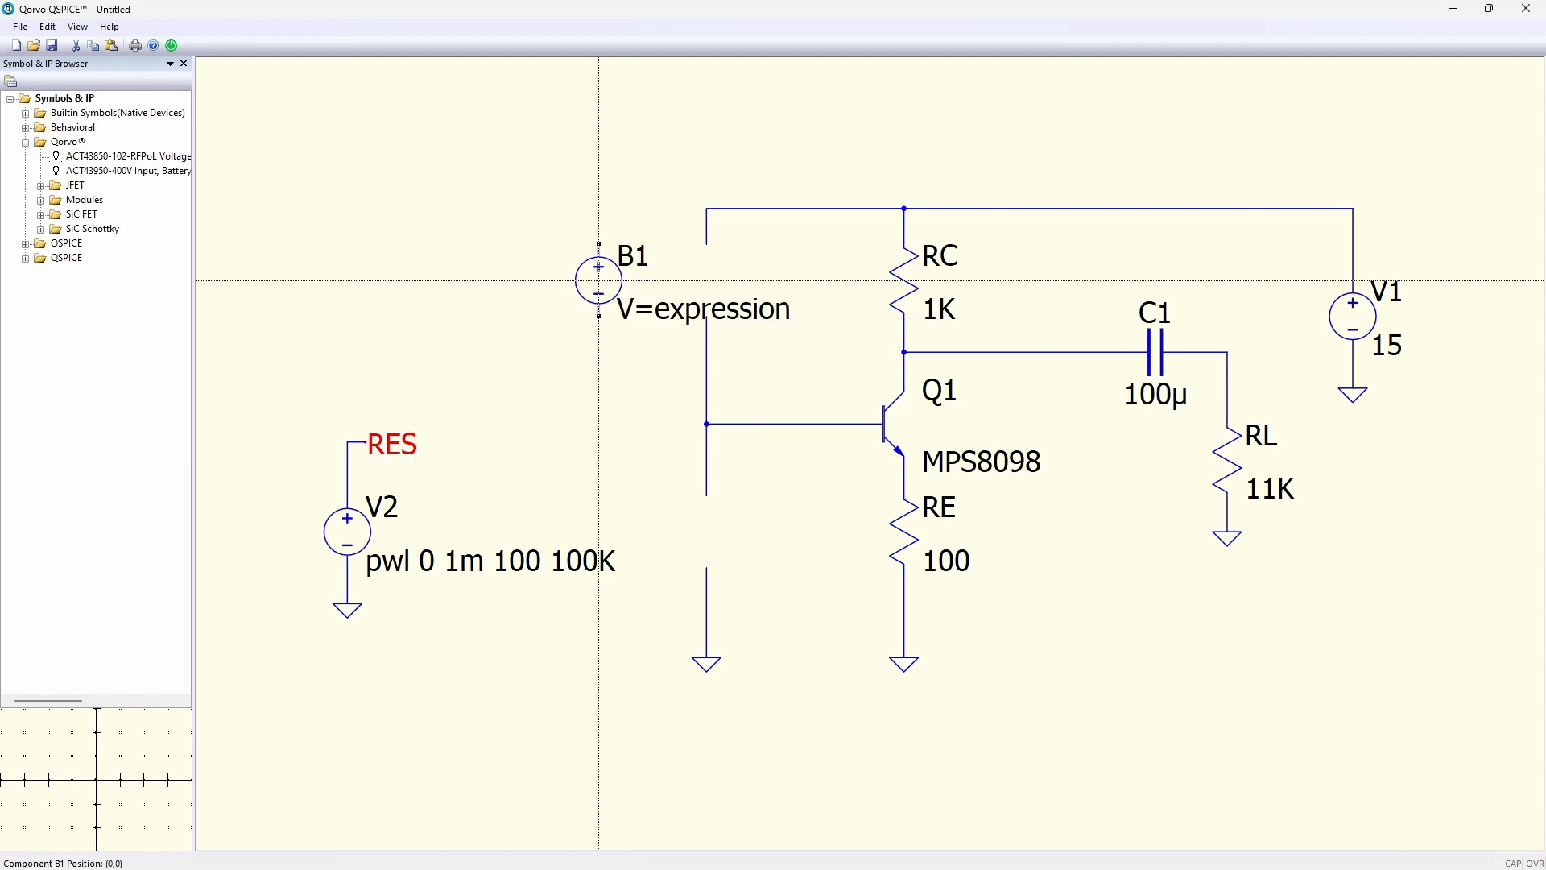
{"action": "key", "text": "b"}
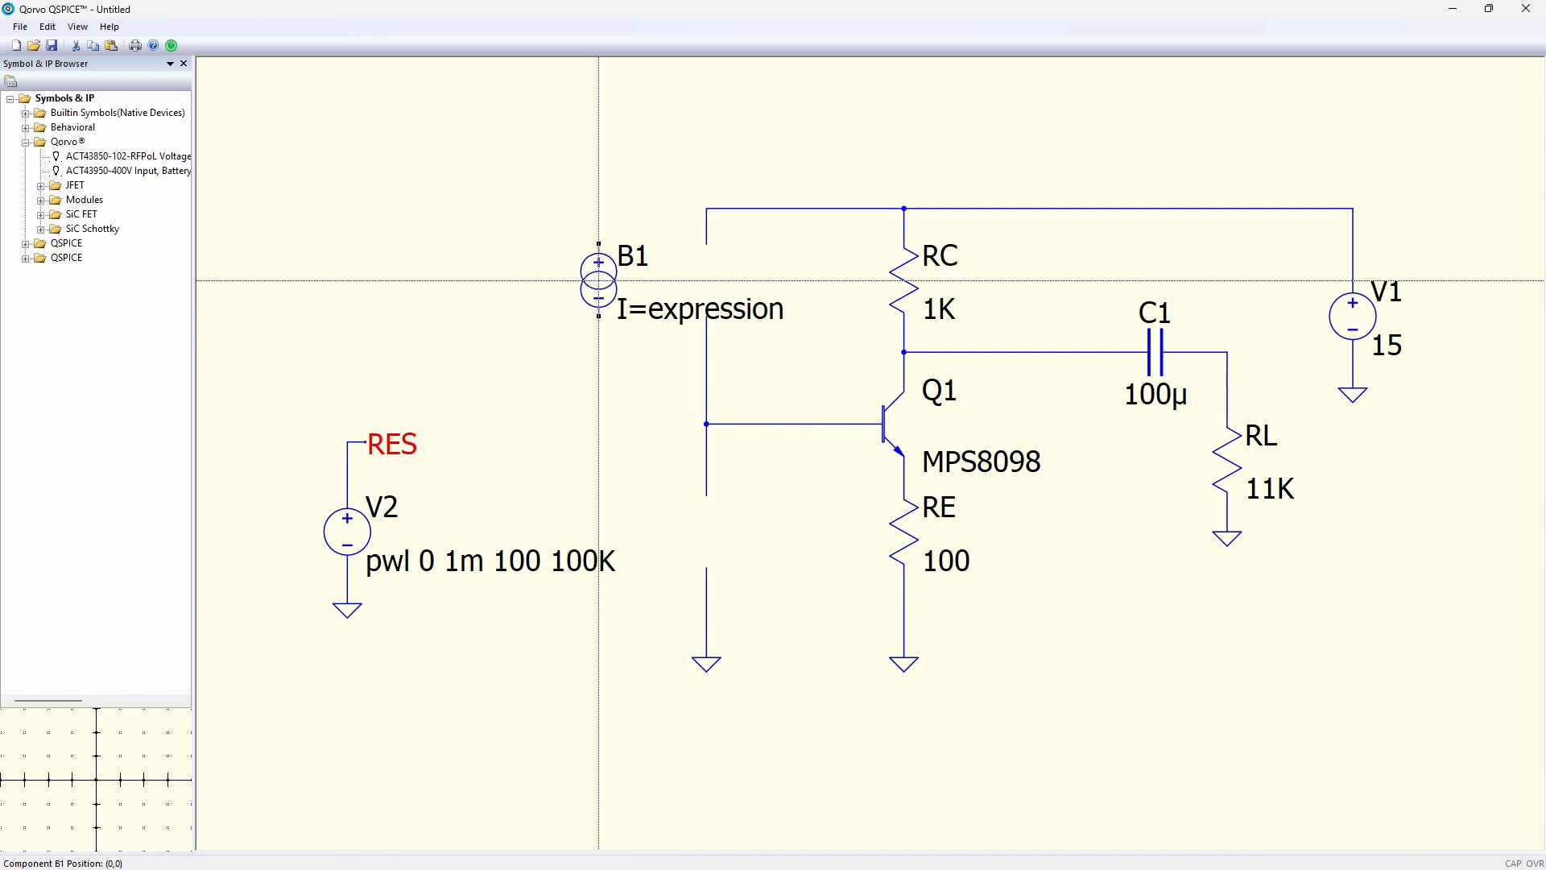
{"action": "key", "text": "b"}
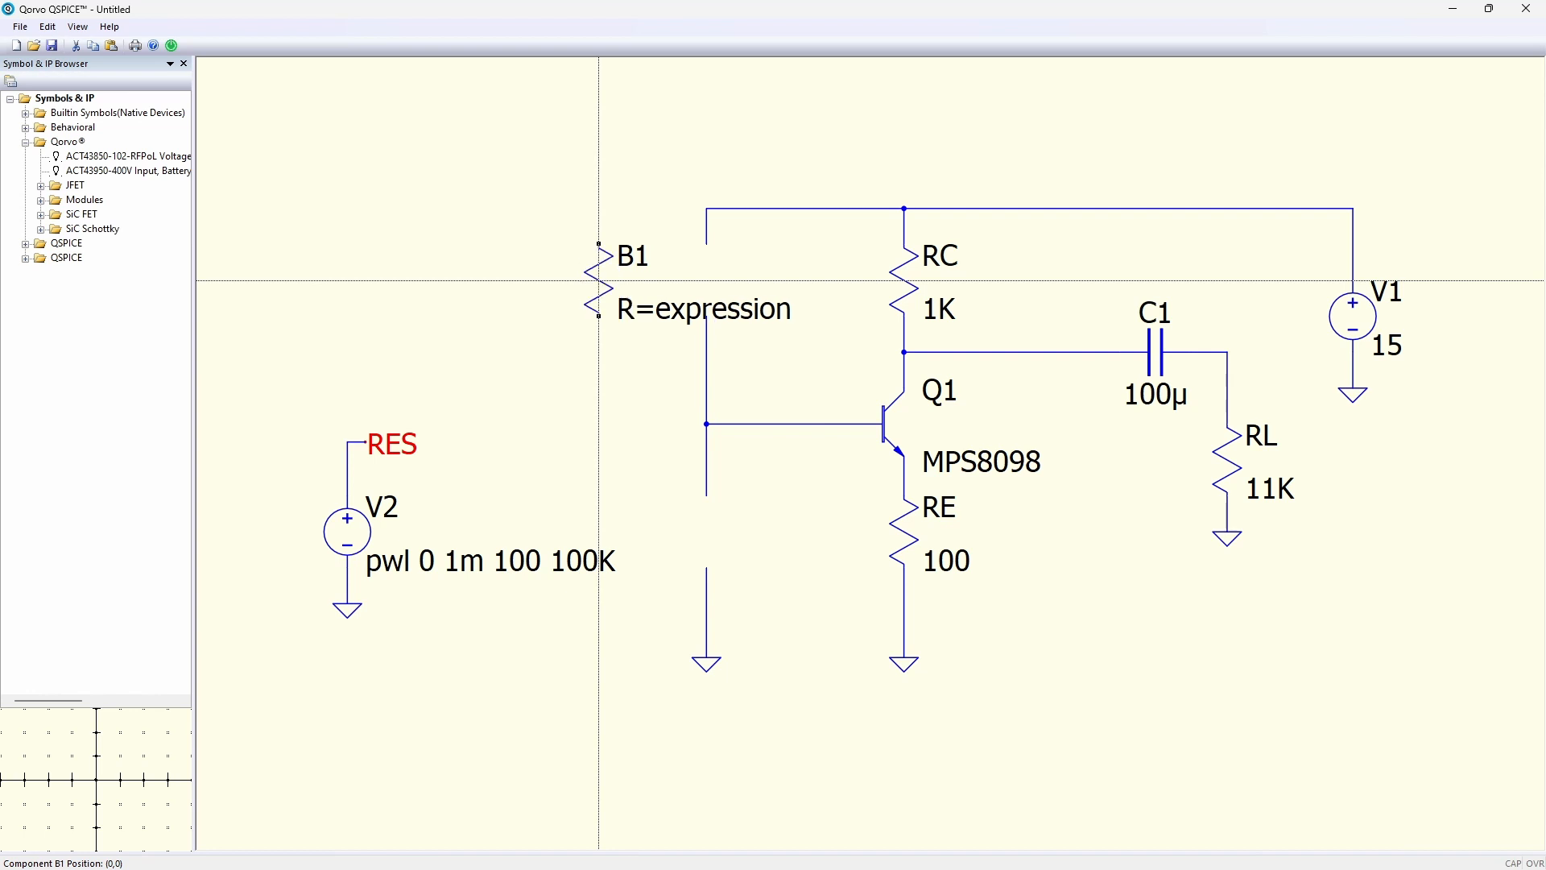
{"action": "left_click", "coordinate": [706, 281]}
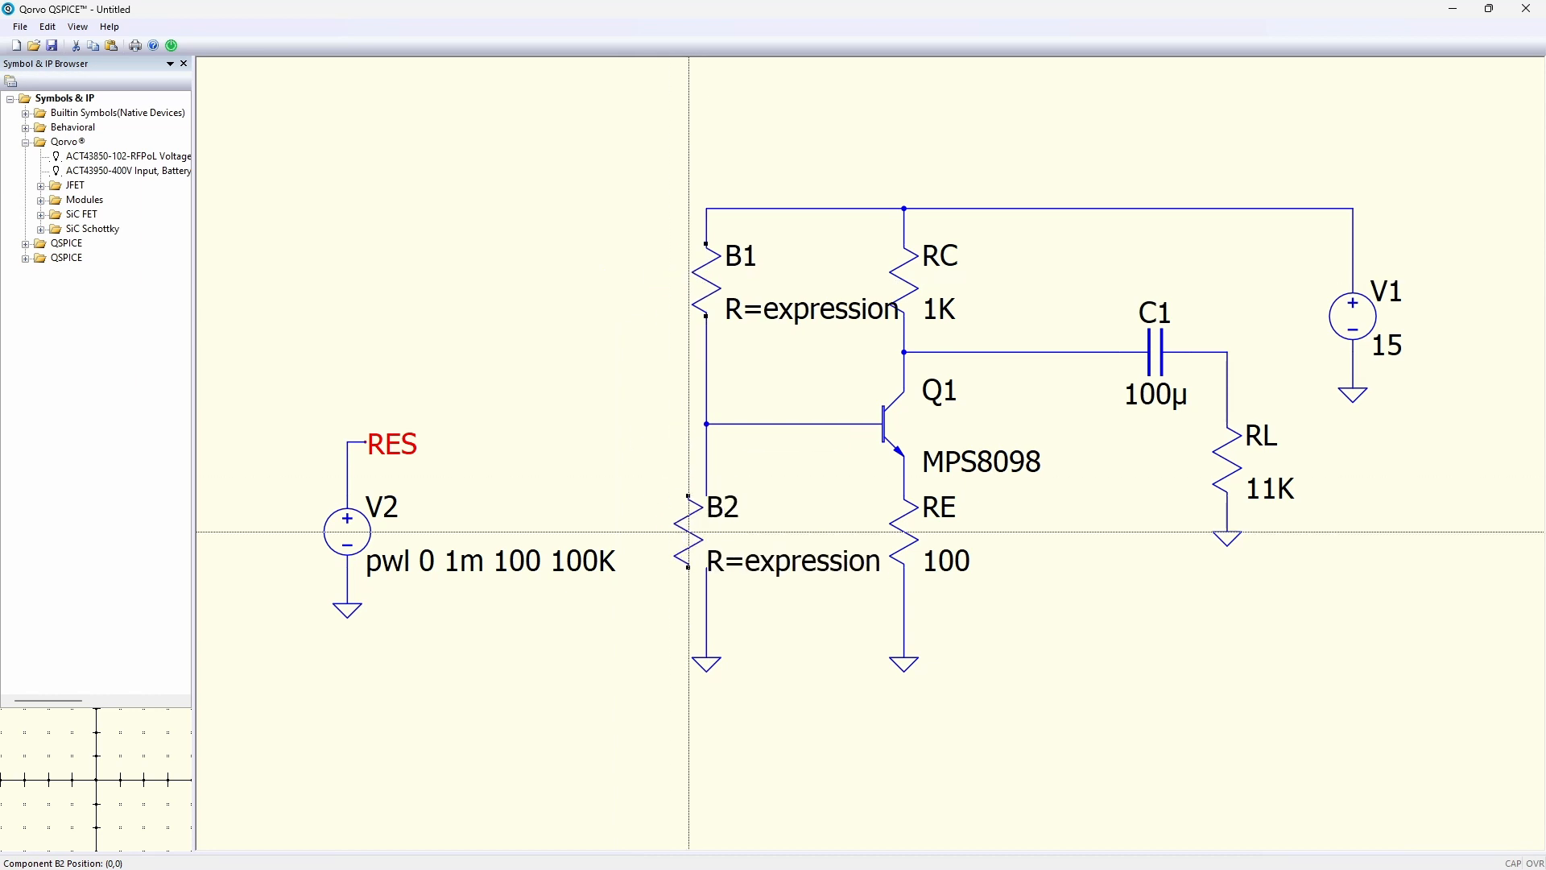
{"action": "left_click", "coordinate": [706, 531]}
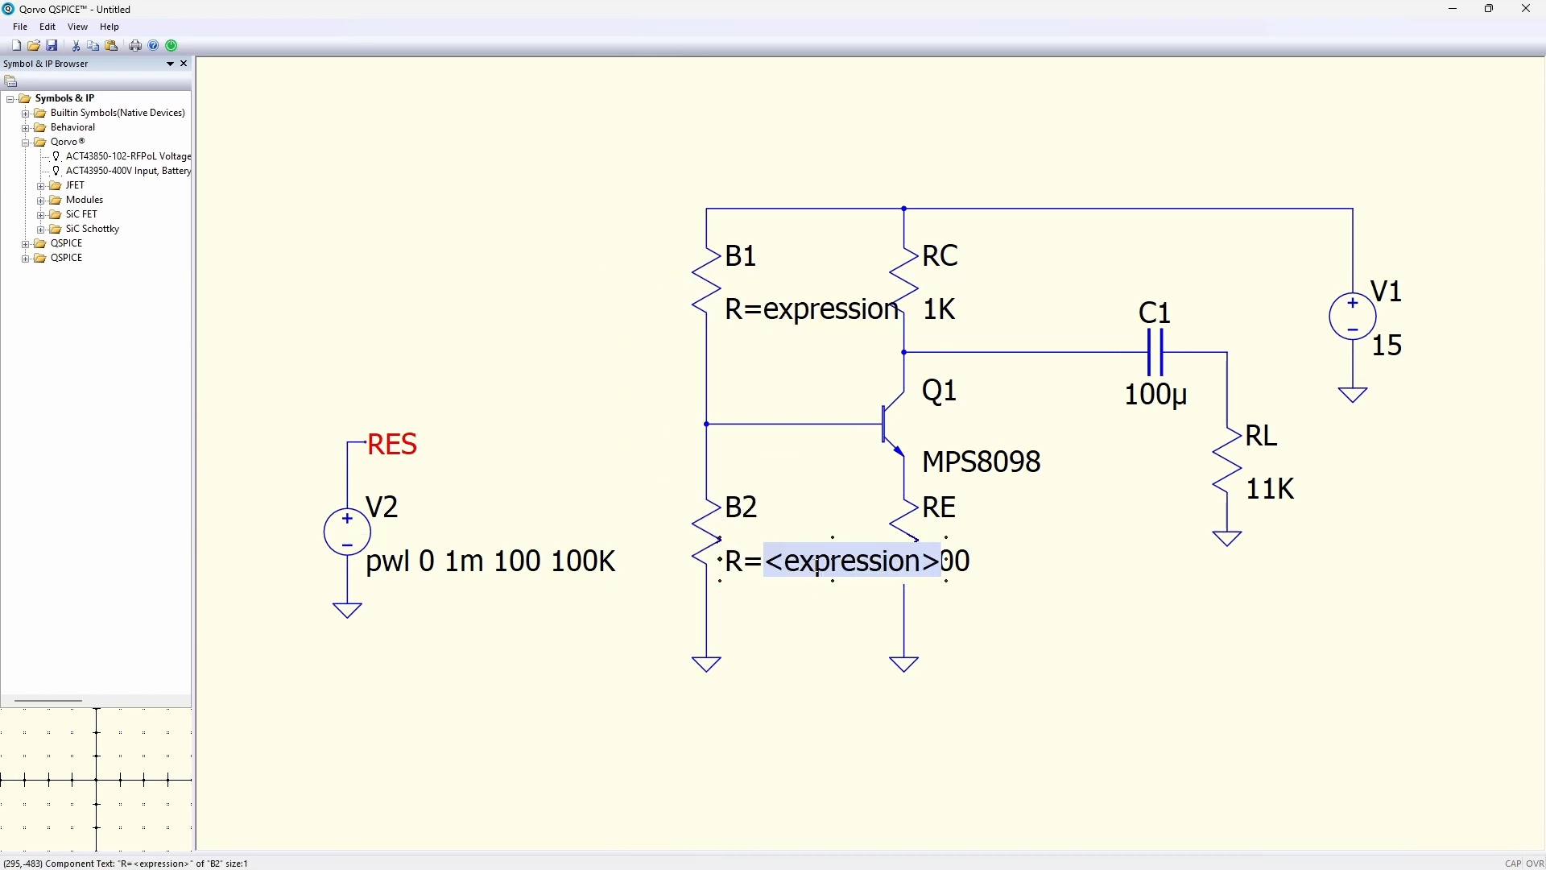
Set the lower behavioral resistor B2 to R=V(RES) and the upper one, B1, to R=100K-V(RES).
{"action": "type", "text": "V(RES)"}
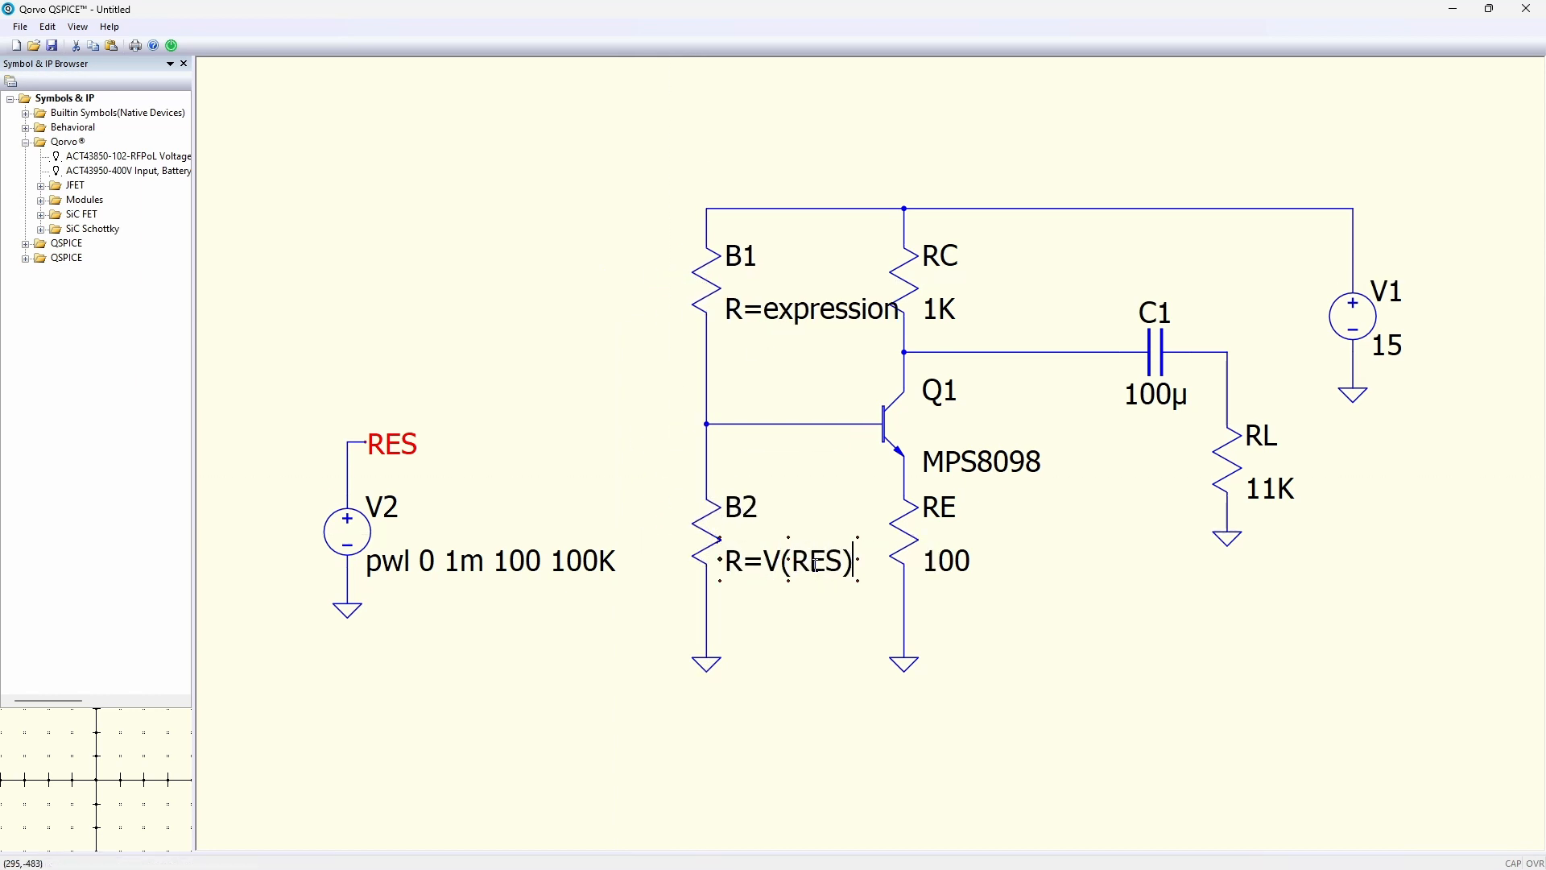
{"action": "key", "text": "Return"}
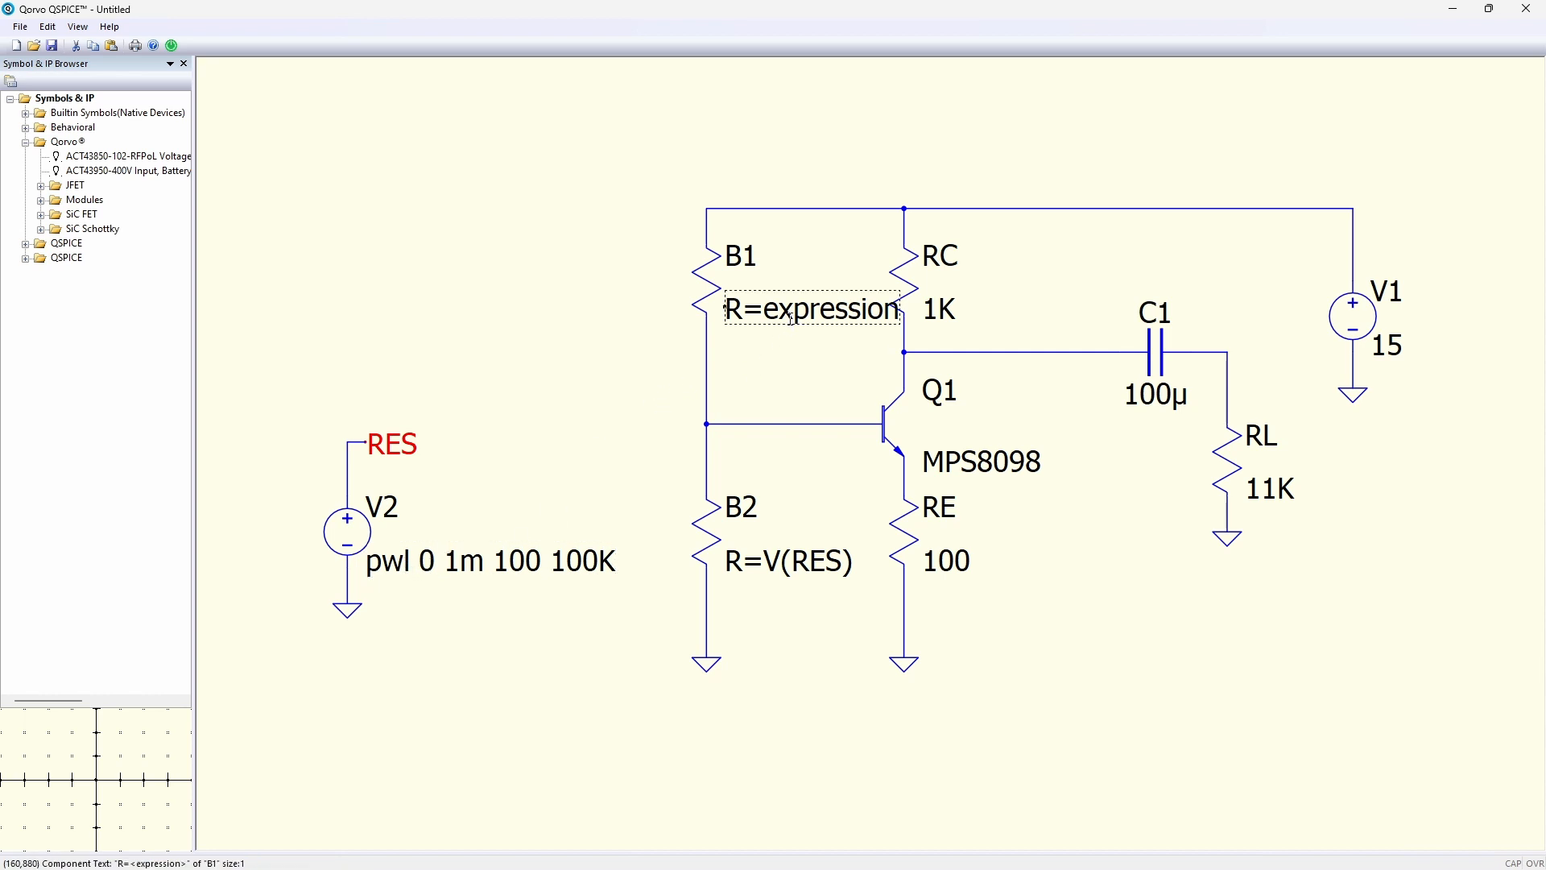
{"action": "double_click", "coordinate": [870, 309]}
{"action": "type", "text": "100k"}
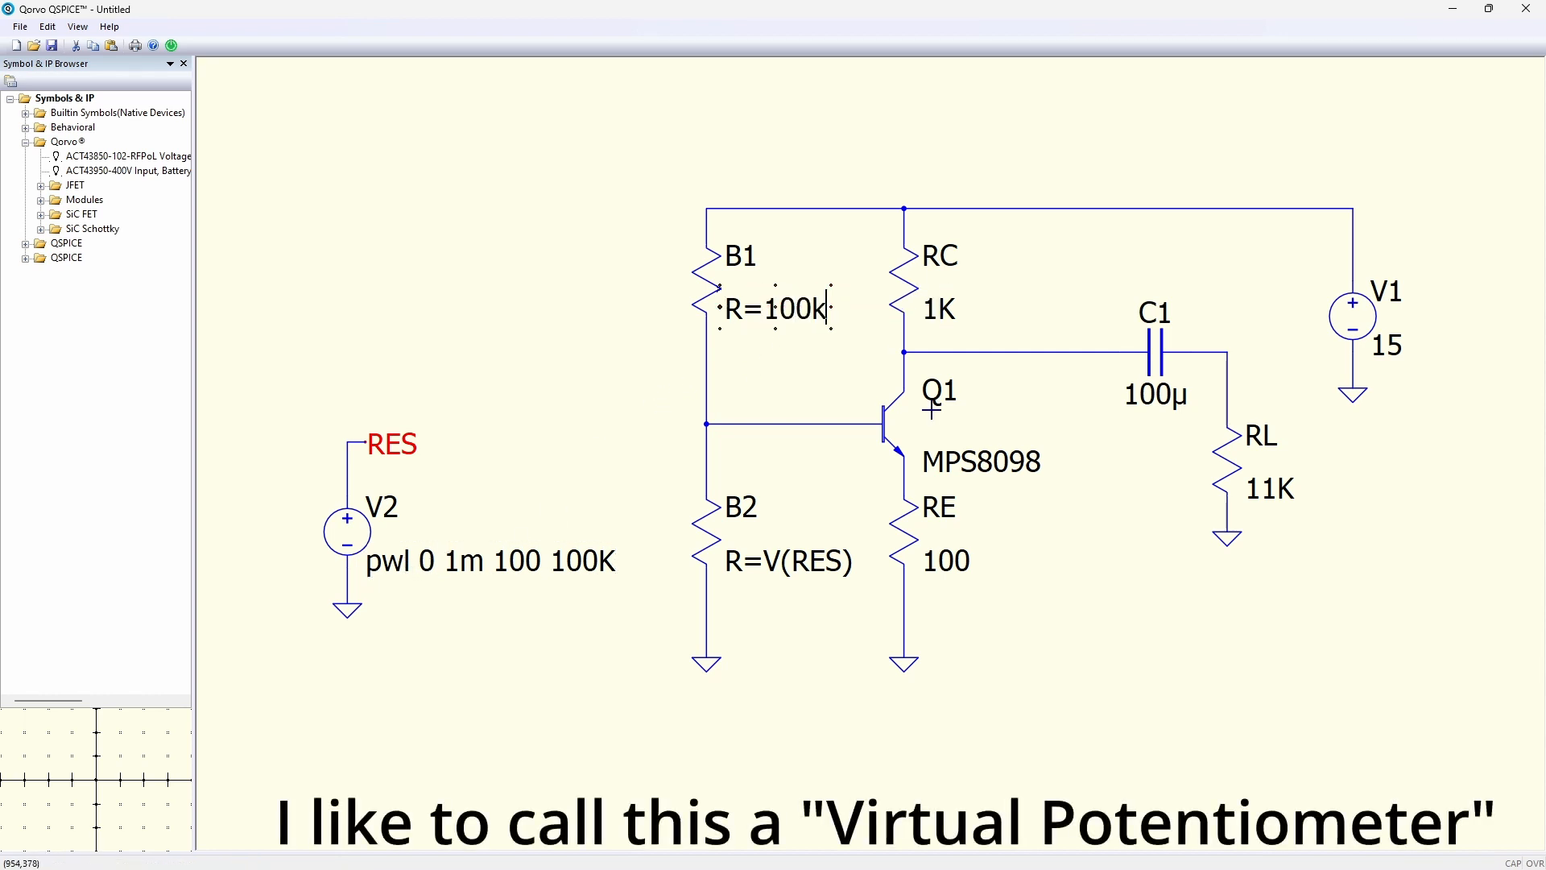
{"action": "type", "text": "-V(RES)"}
{"action": "key", "text": "Return"}
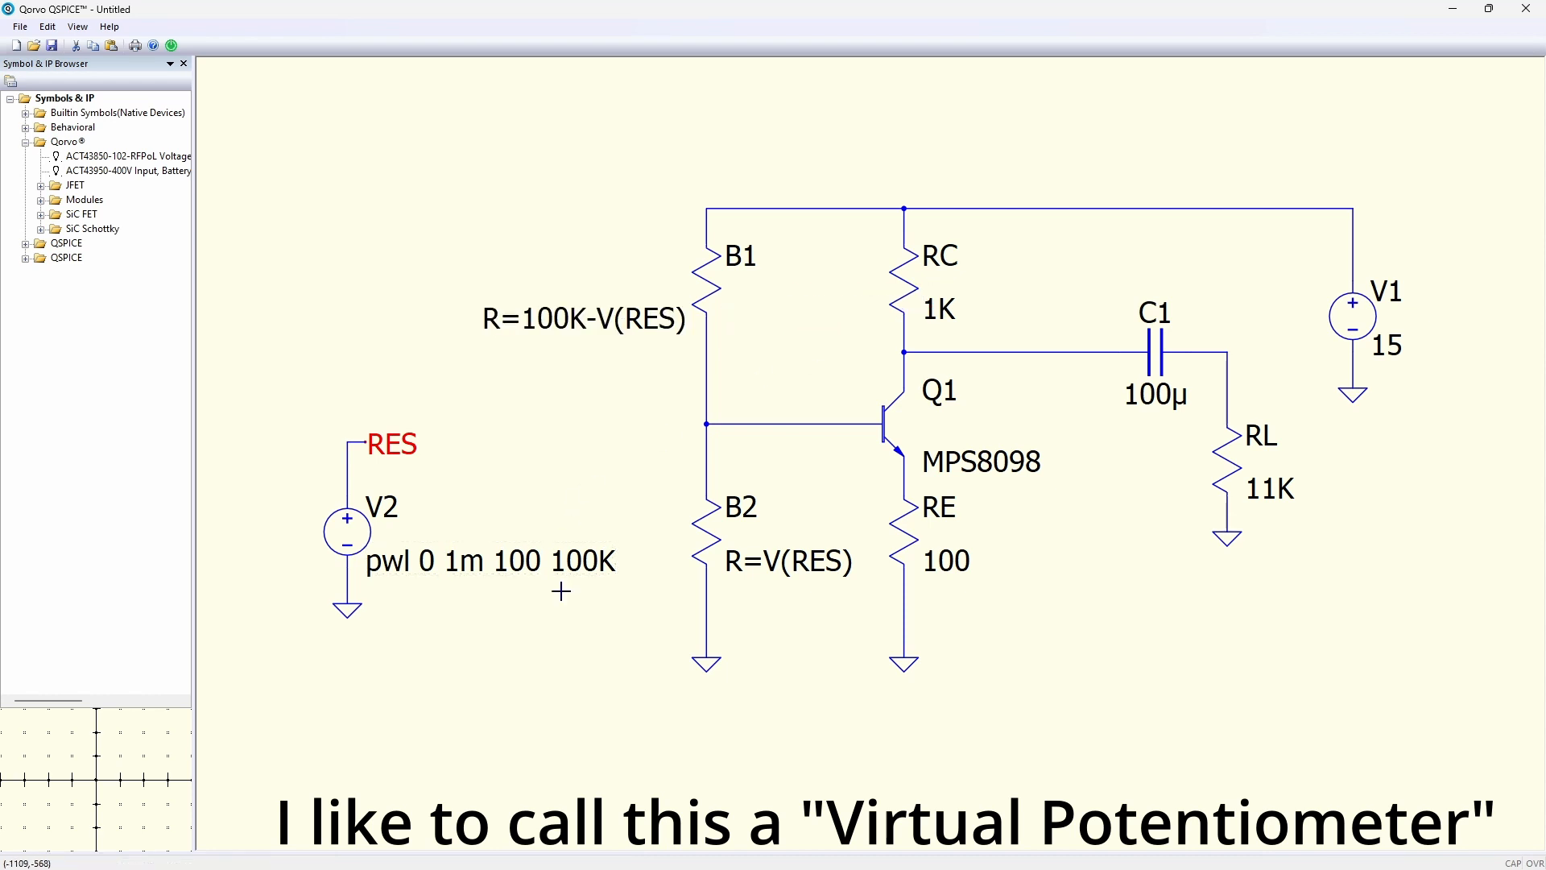
Add a .tran 100 directive below the circuit and run the simulation.
{"action": "type", "text": ".tran 100"}
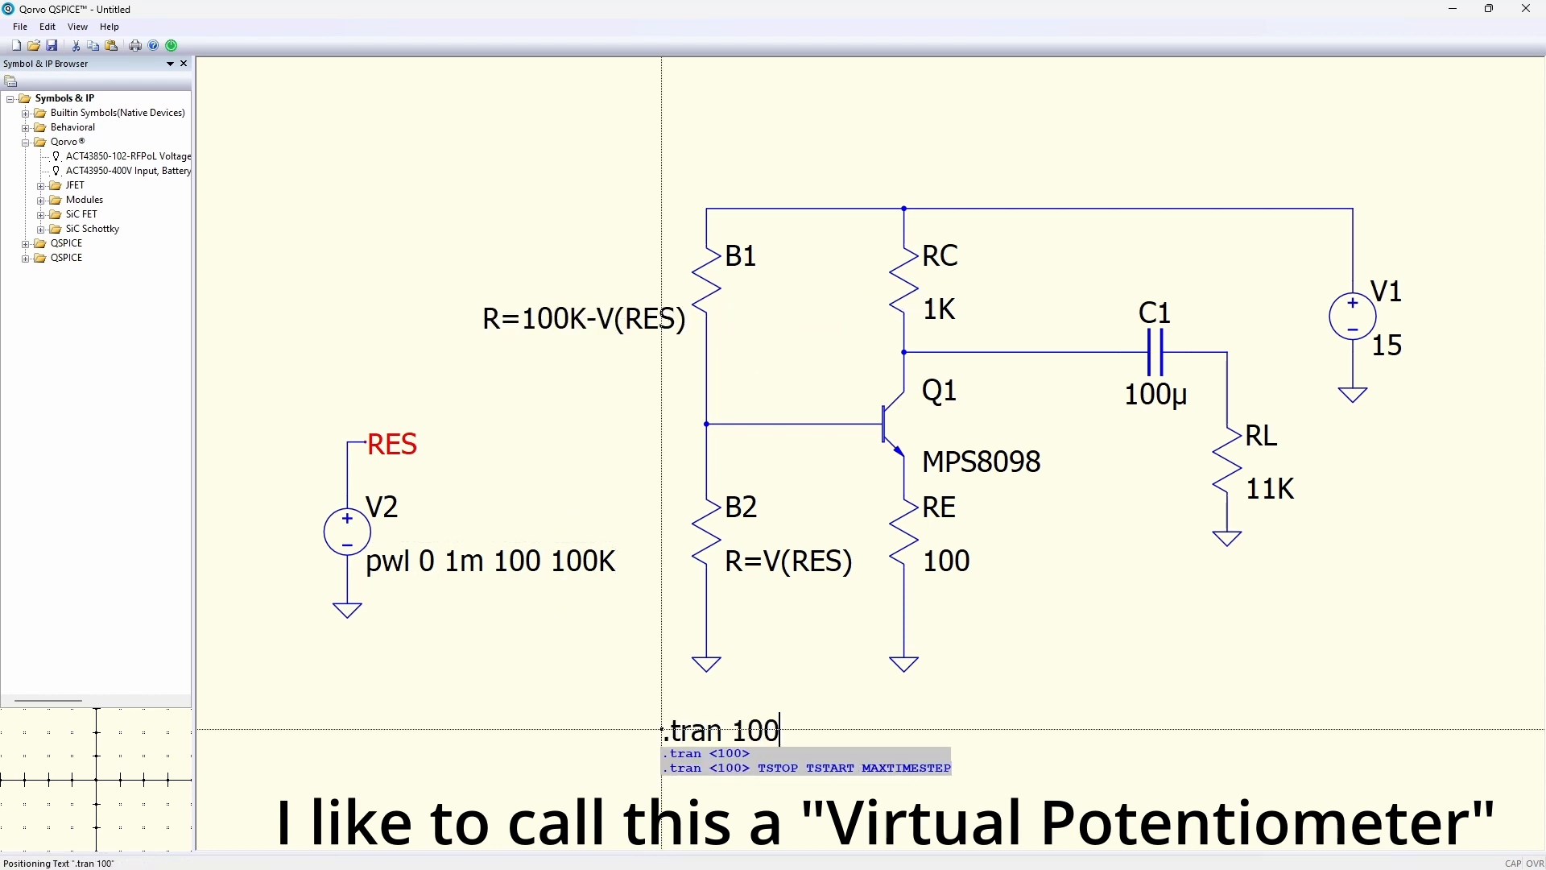
{"action": "key", "text": "Return"}
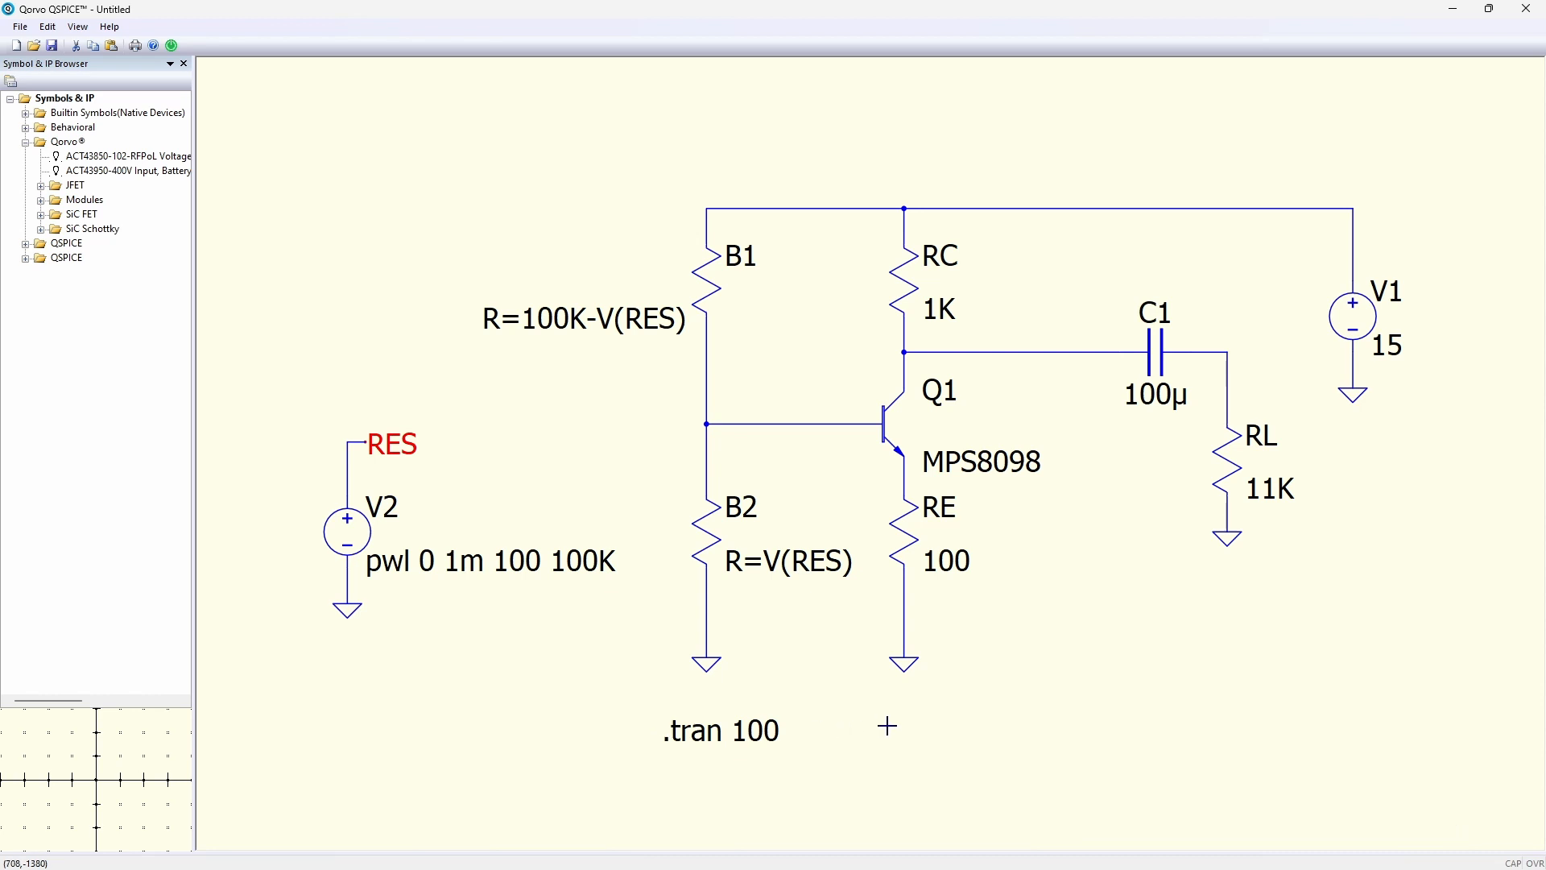
{"action": "right_click", "coordinate": [889, 725]}
{"action": "left_click", "coordinate": [988, 427]}
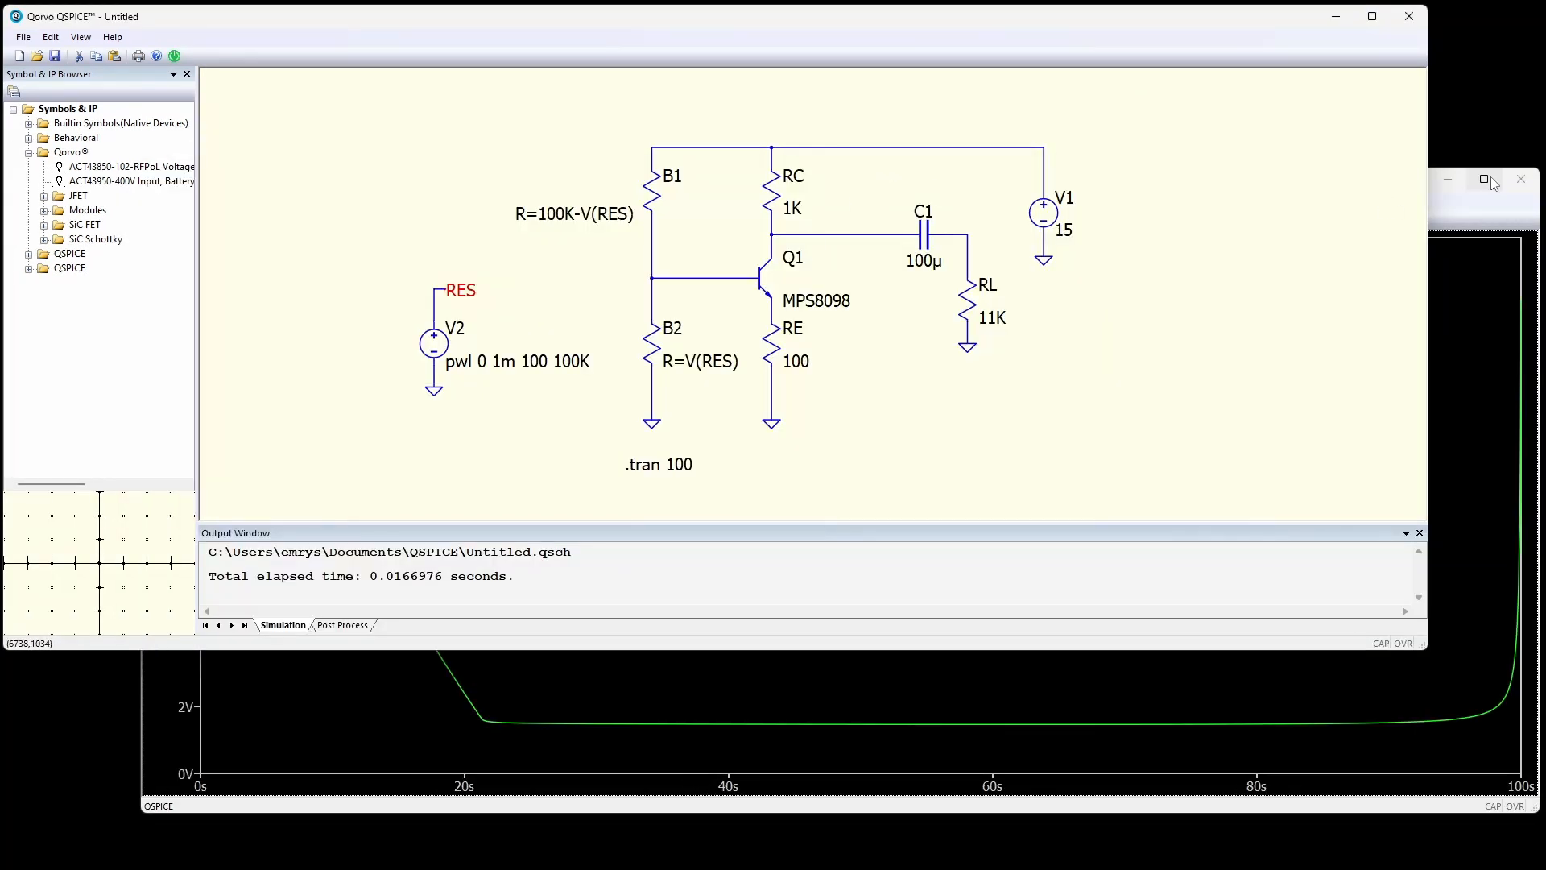
Attach a cursor to the V(n03) trace and set it to 8 V to find the corresponding time.
{"action": "left_click", "coordinate": [1492, 183]}
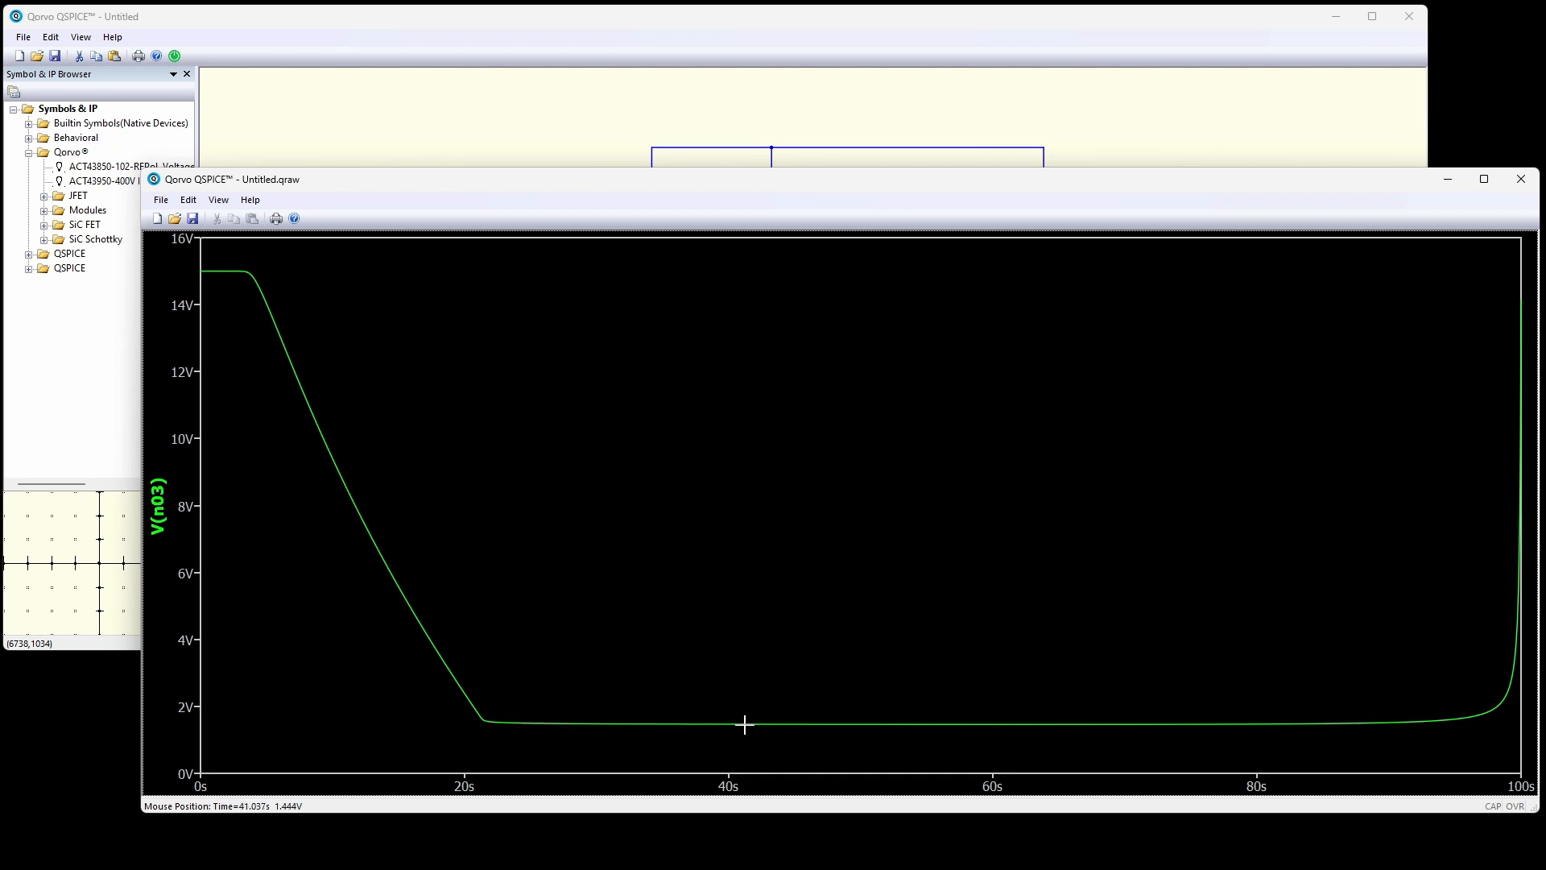
{"action": "left_click", "coordinate": [776, 35]}
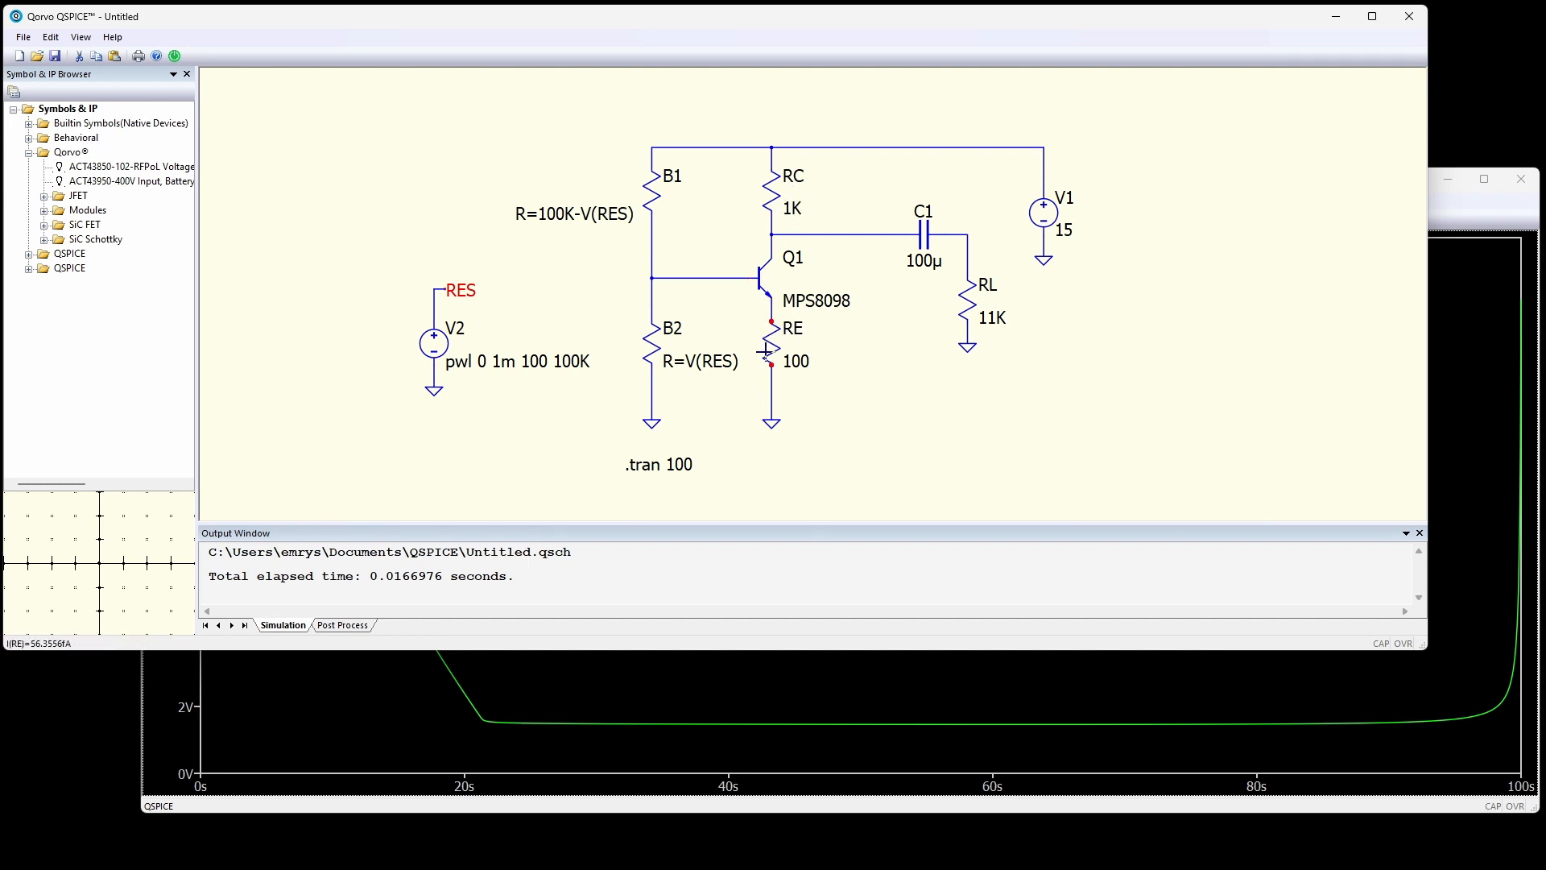
{"action": "left_click", "coordinate": [645, 709]}
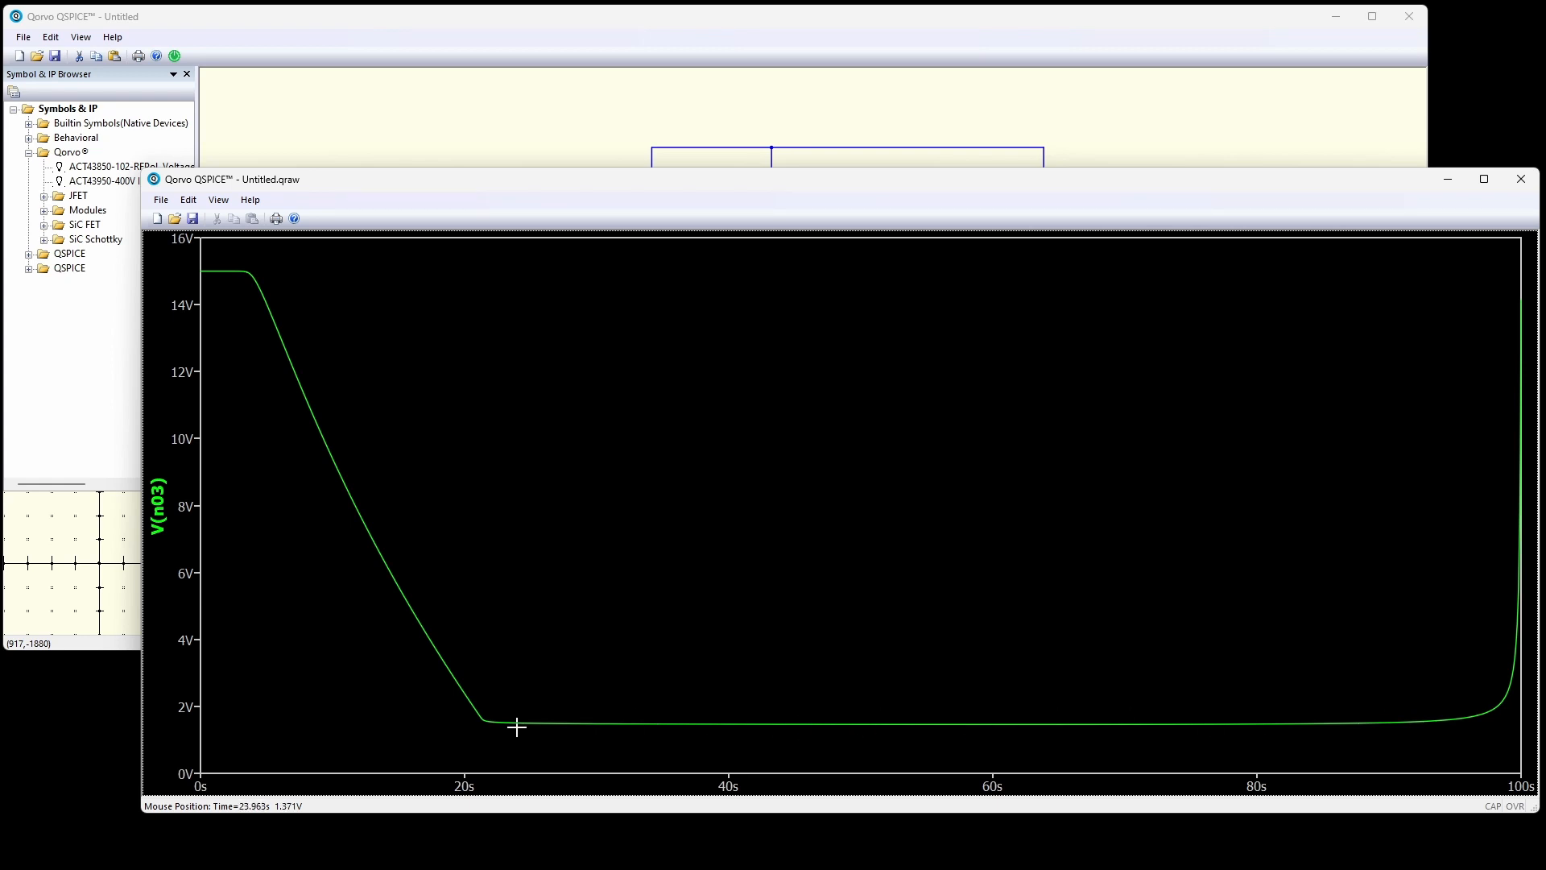
{"action": "left_click", "coordinate": [157, 507]}
{"action": "left_click_drag", "start_coordinate": [196, 739], "coordinate": [357, 699]}
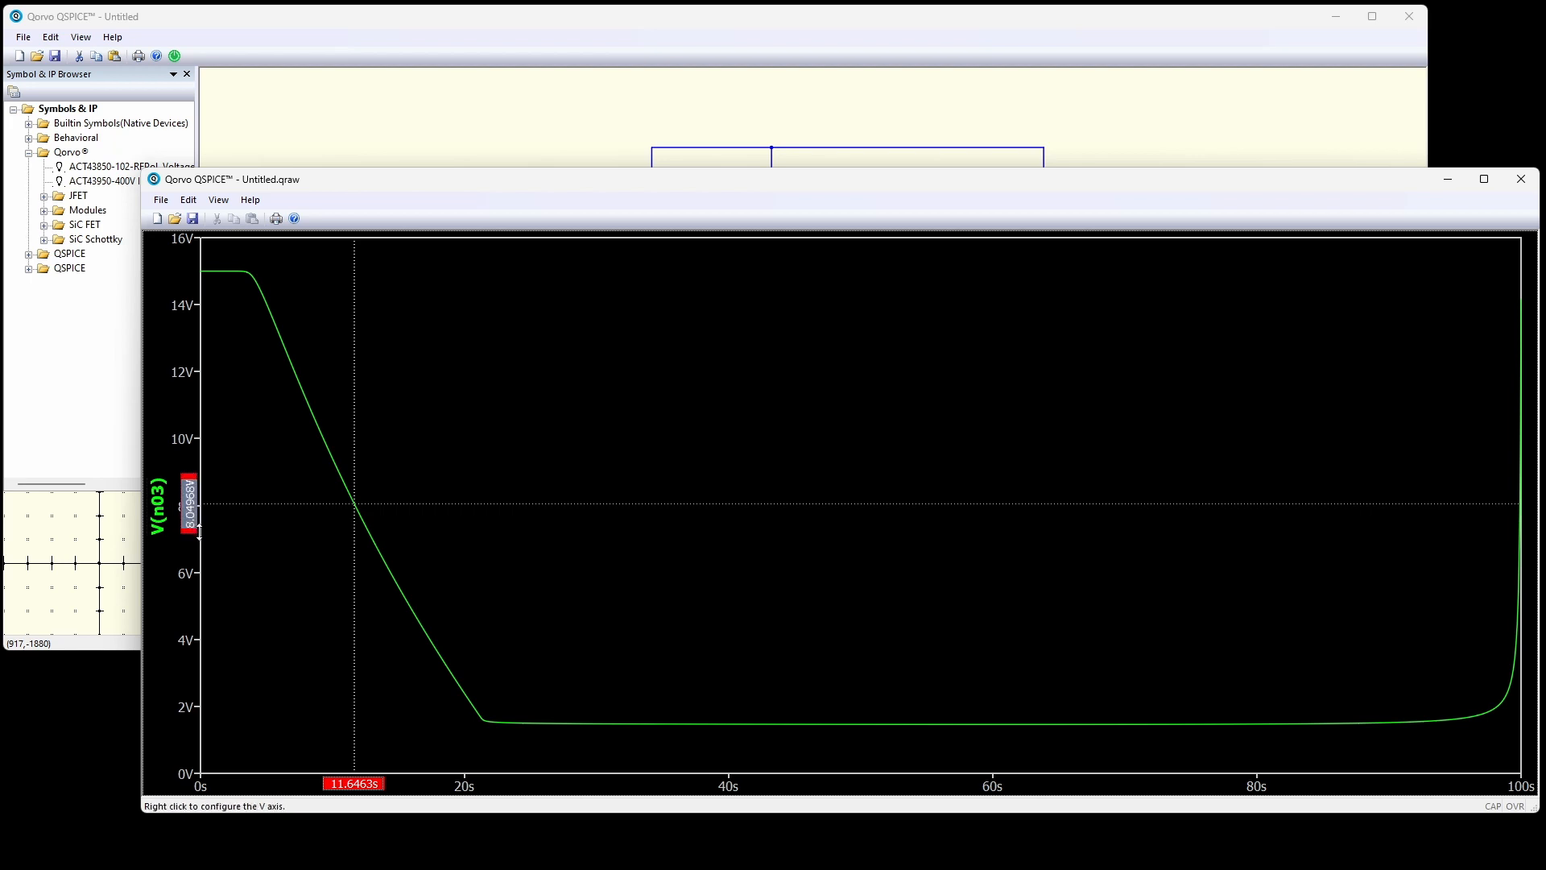
{"action": "type", "text": "8"}
{"action": "key", "text": "Return"}
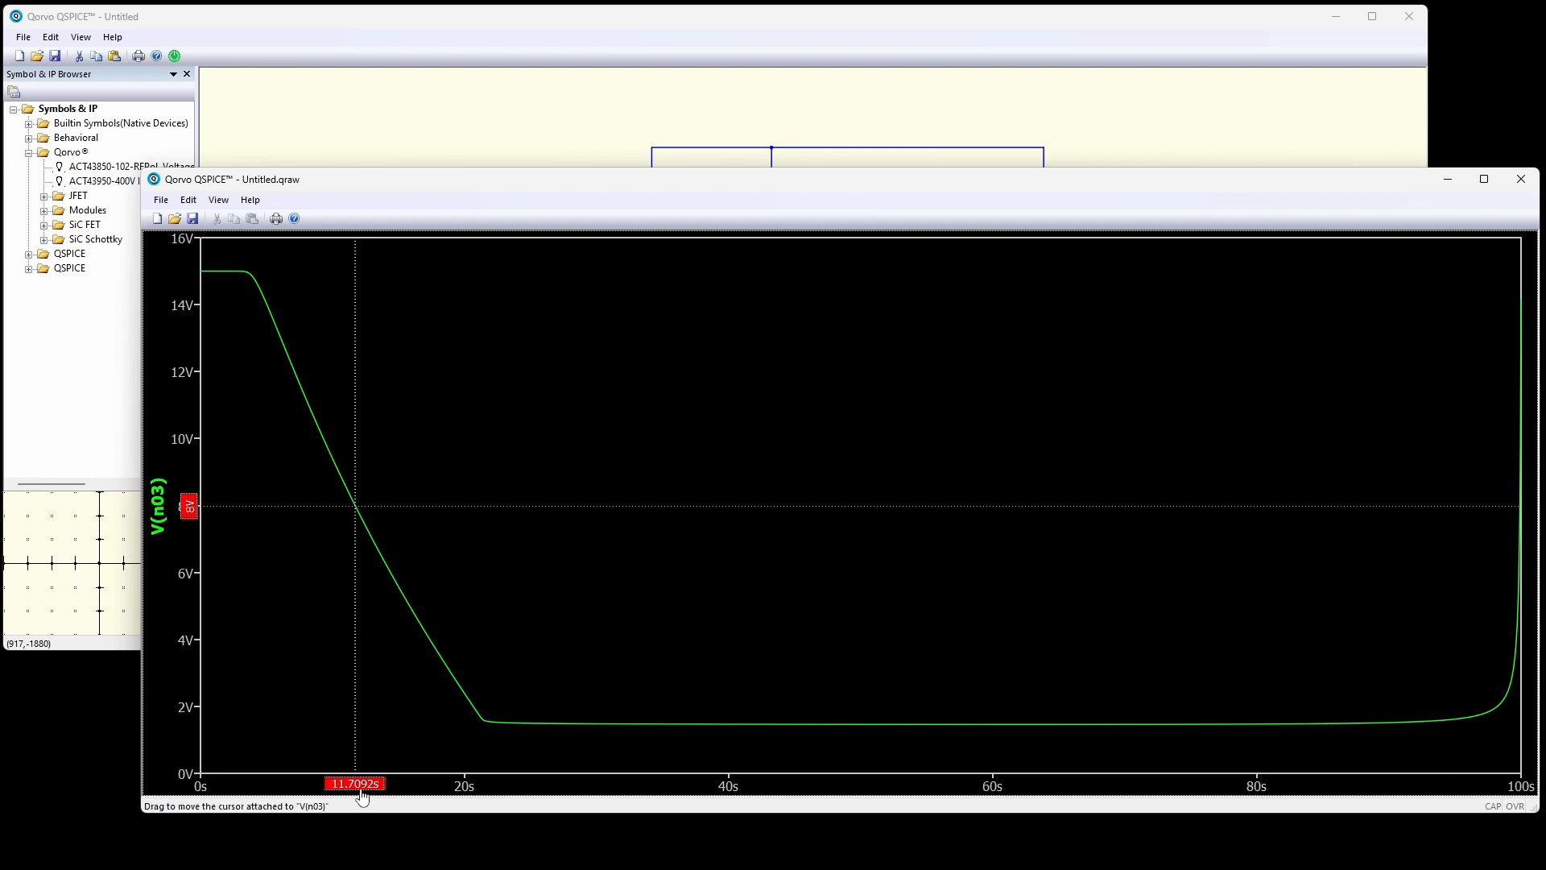
Replace the value of V2 with 11.709K and rerun the simulation.
{"action": "left_click", "coordinate": [1338, 121]}
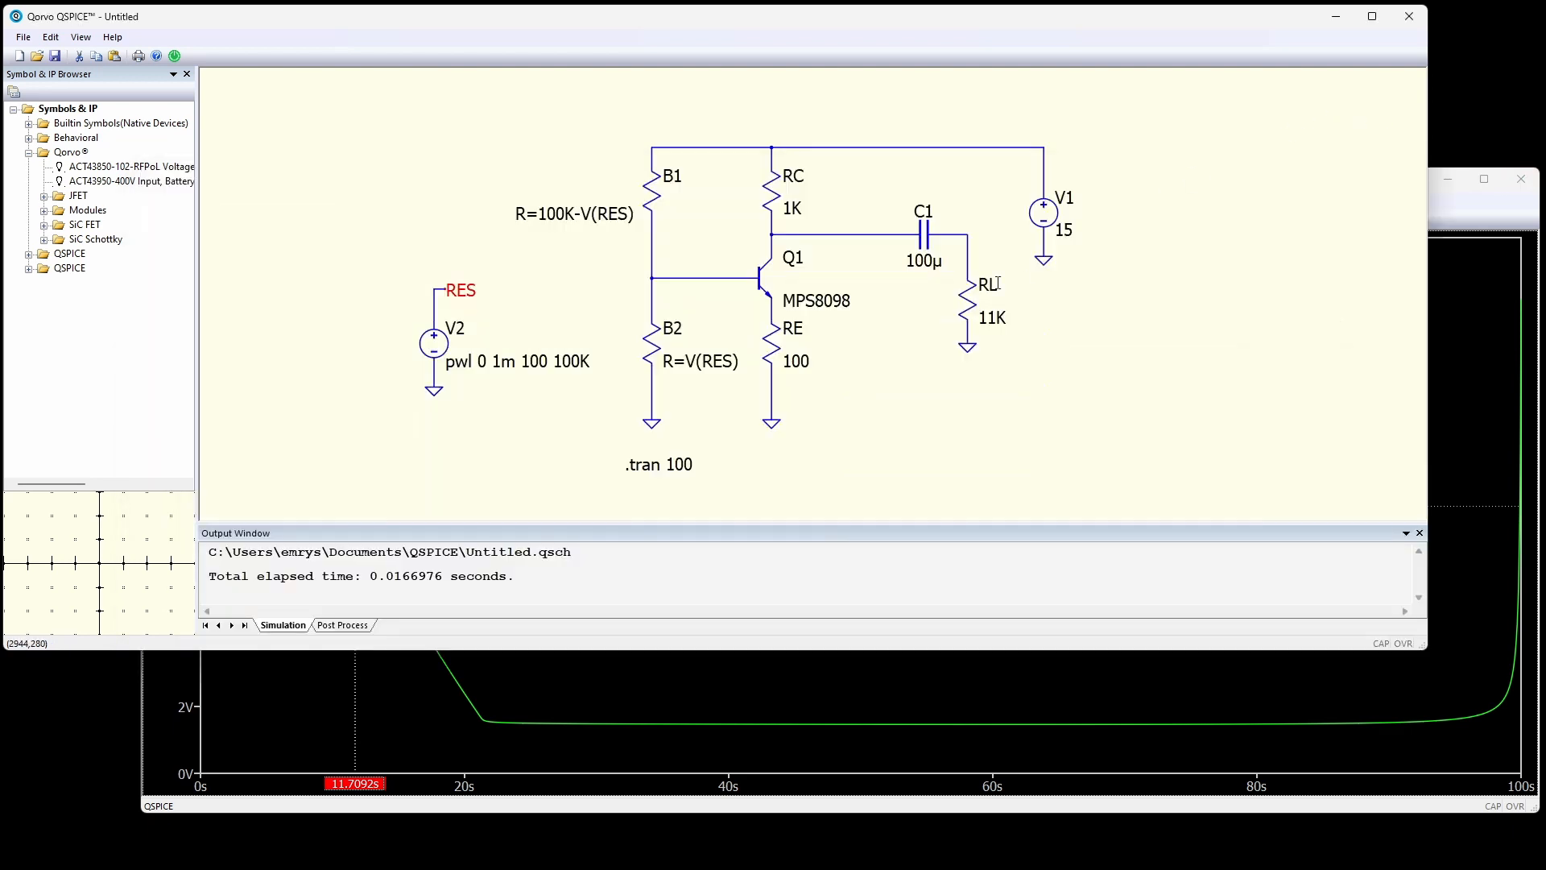
{"action": "left_click", "coordinate": [486, 361]}
{"action": "key", "text": "ctrl+a"}
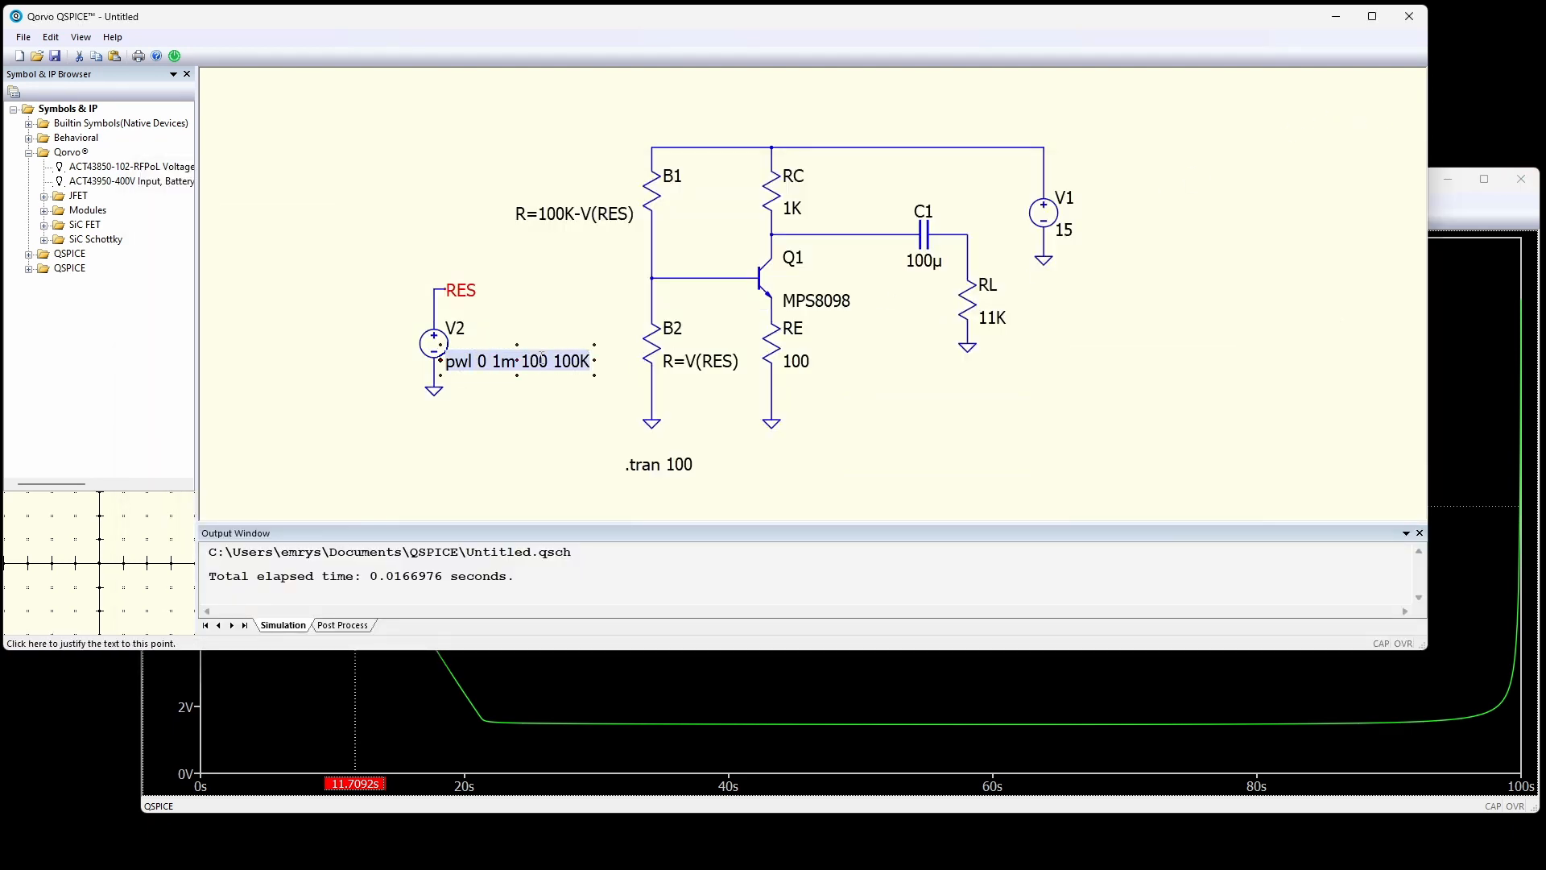
{"action": "key", "text": "BackSpace"}
{"action": "type", "text": "11:70"}
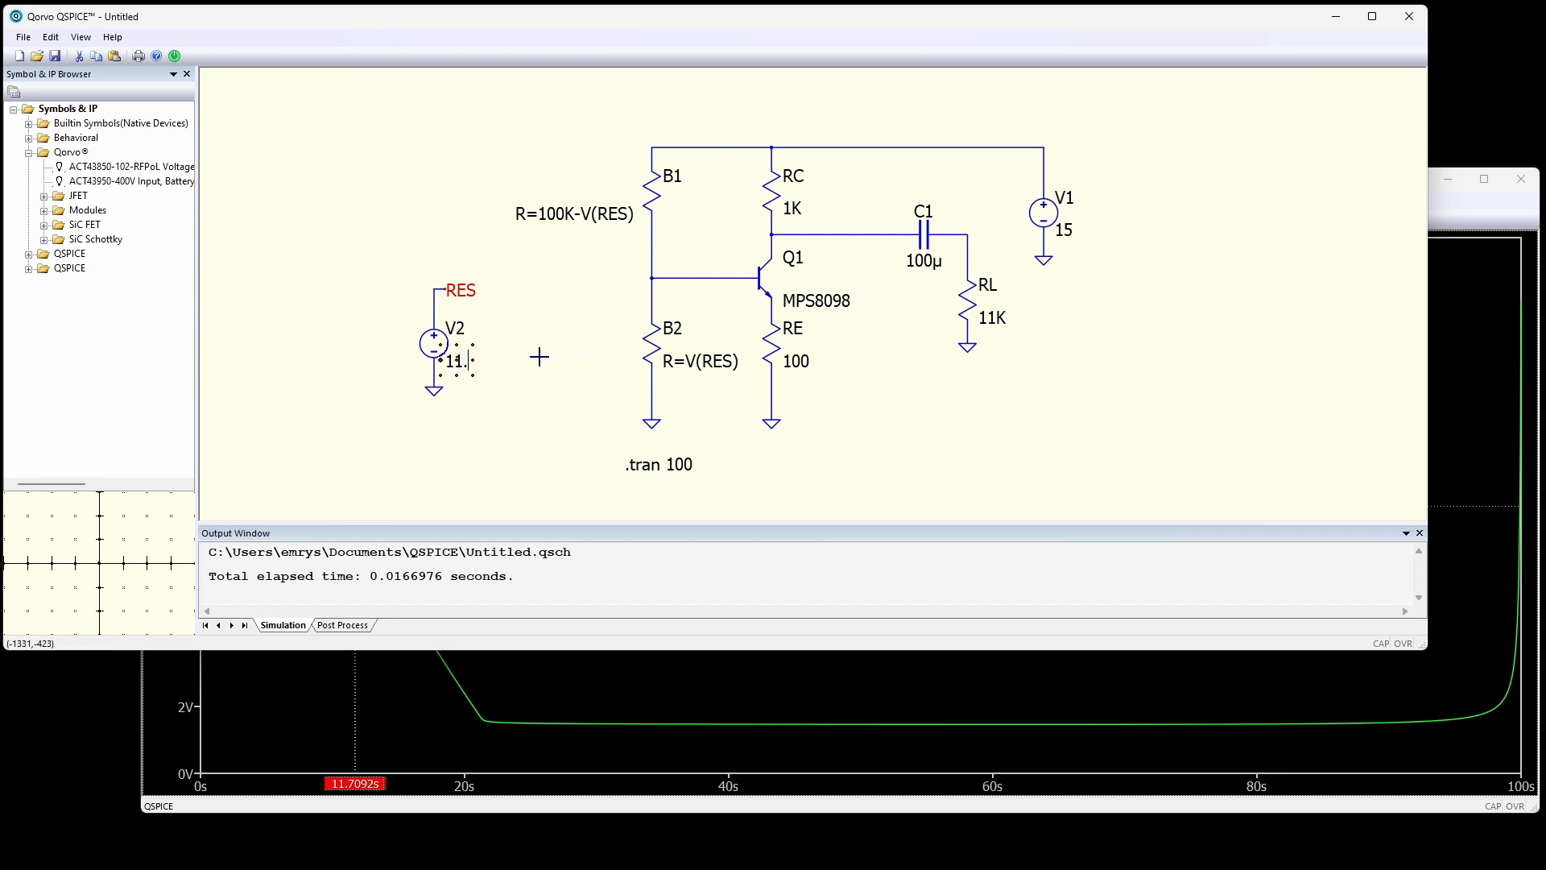
{"action": "type", "text": "9K"}
{"action": "key", "text": "Return"}
{"action": "right_click", "coordinate": [579, 302]}
{"action": "left_click", "coordinate": [600, 314]}
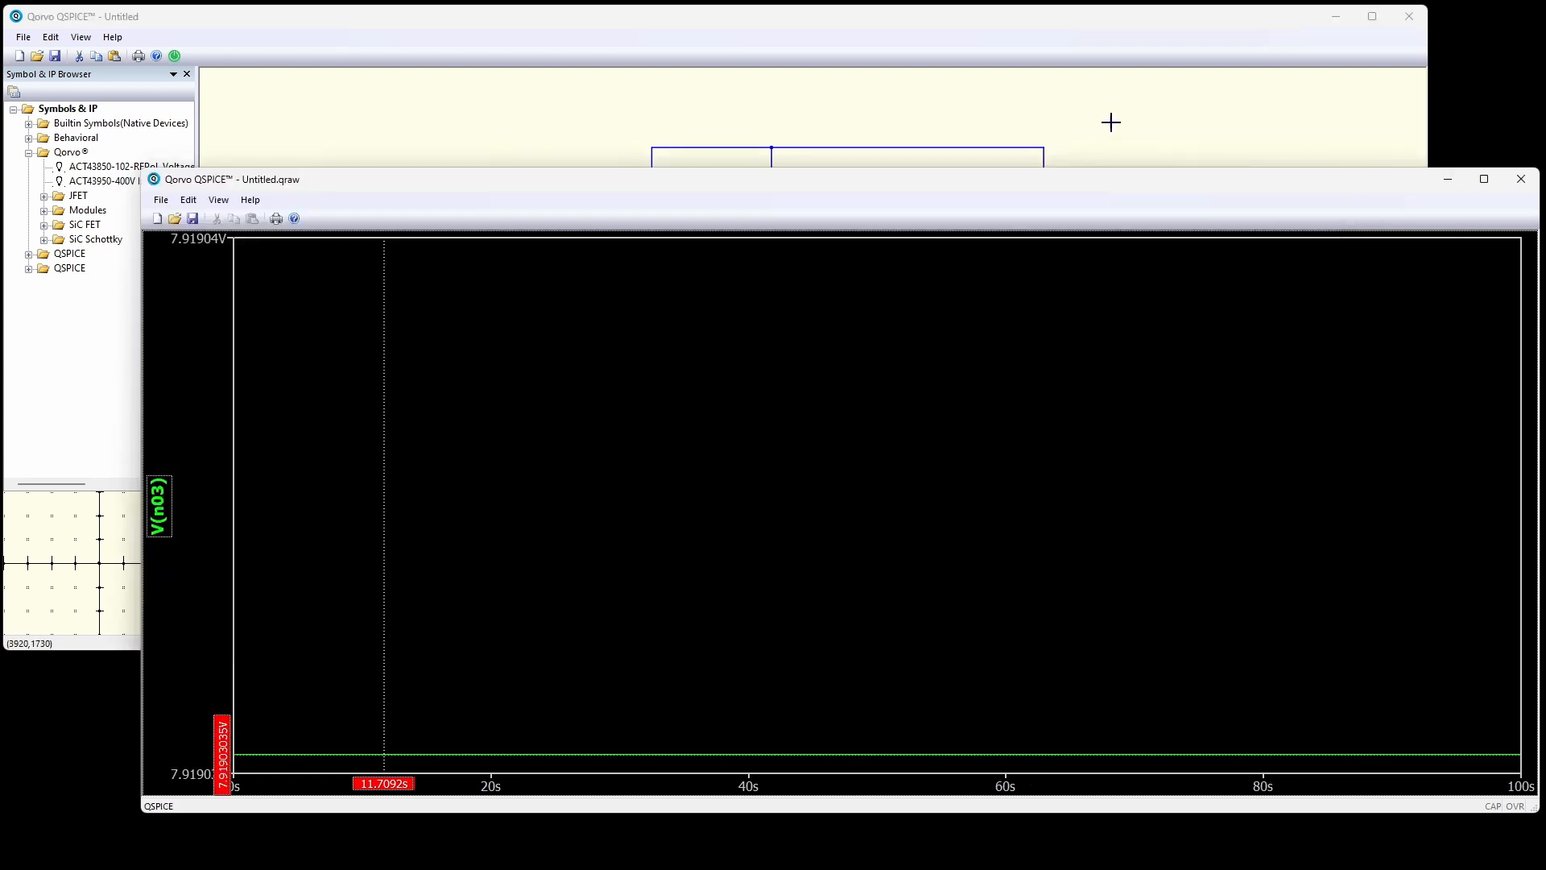
Return to the schematic and probe the voltage at the collector node between RC and Q1.
{"action": "left_click", "coordinate": [1118, 120]}
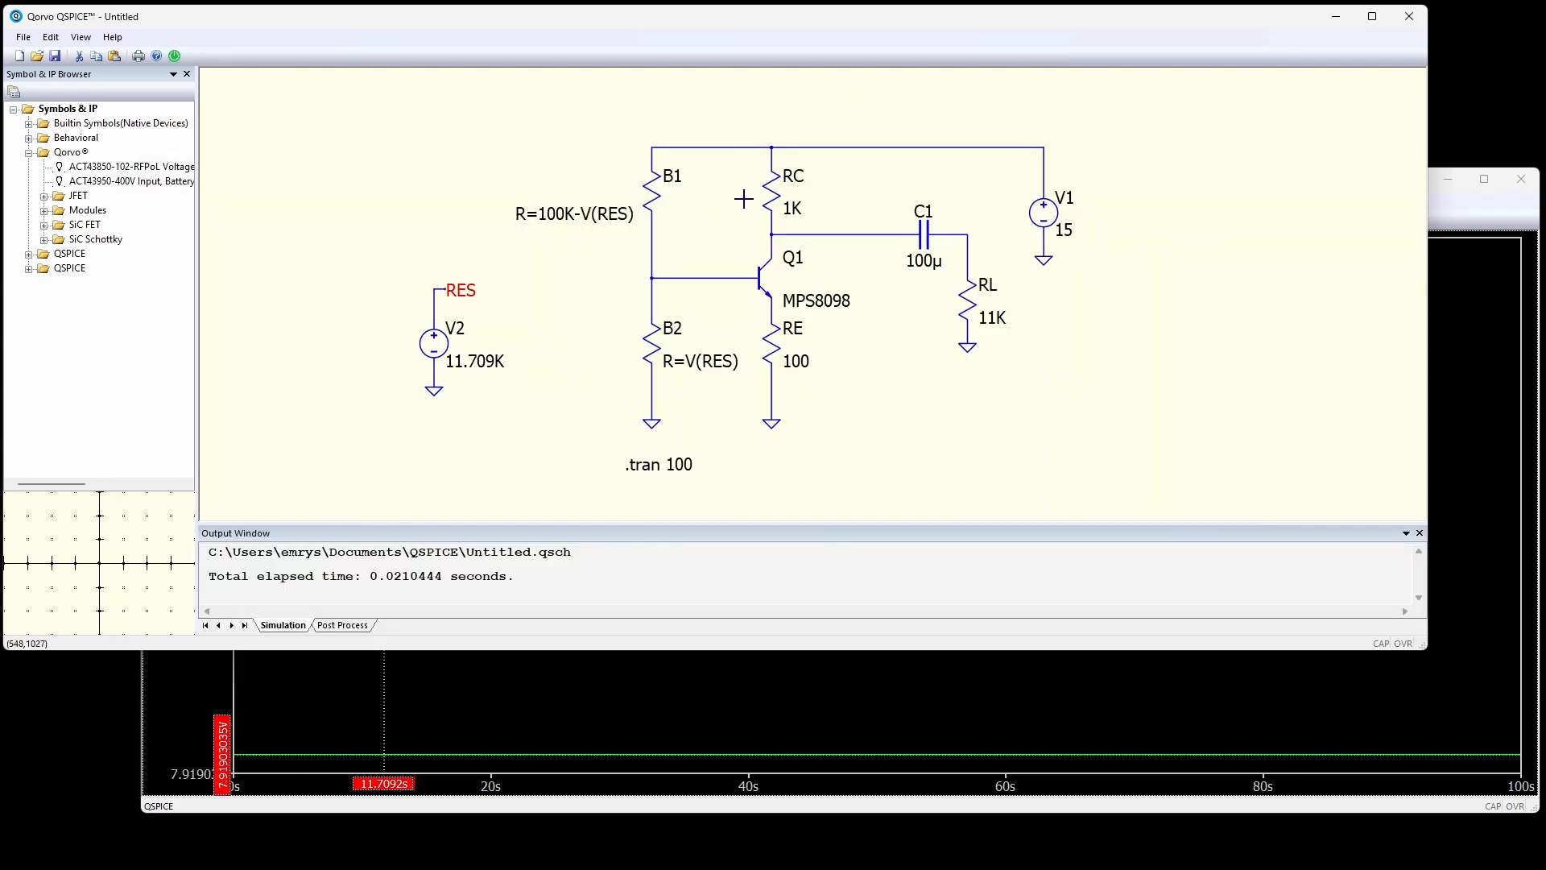
{"action": "mouse_move", "coordinate": [763, 196]}
{"action": "mouse_move", "coordinate": [812, 241]}
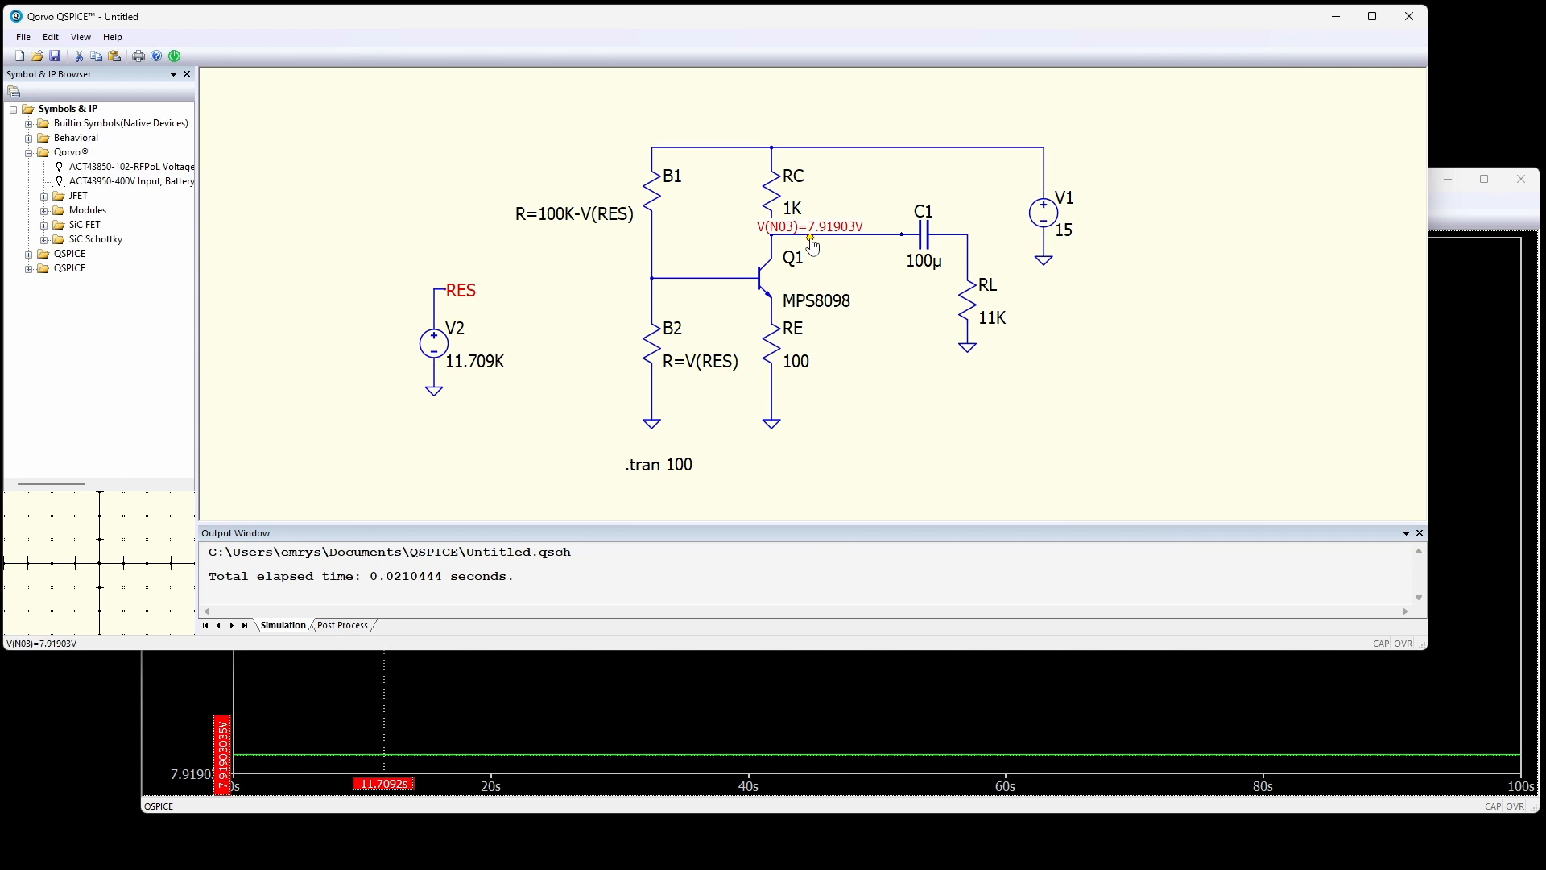
Replace the behavioral resistor B2 below the transistor's base node with an ordinary resistor.
{"action": "key", "text": "Delete"}
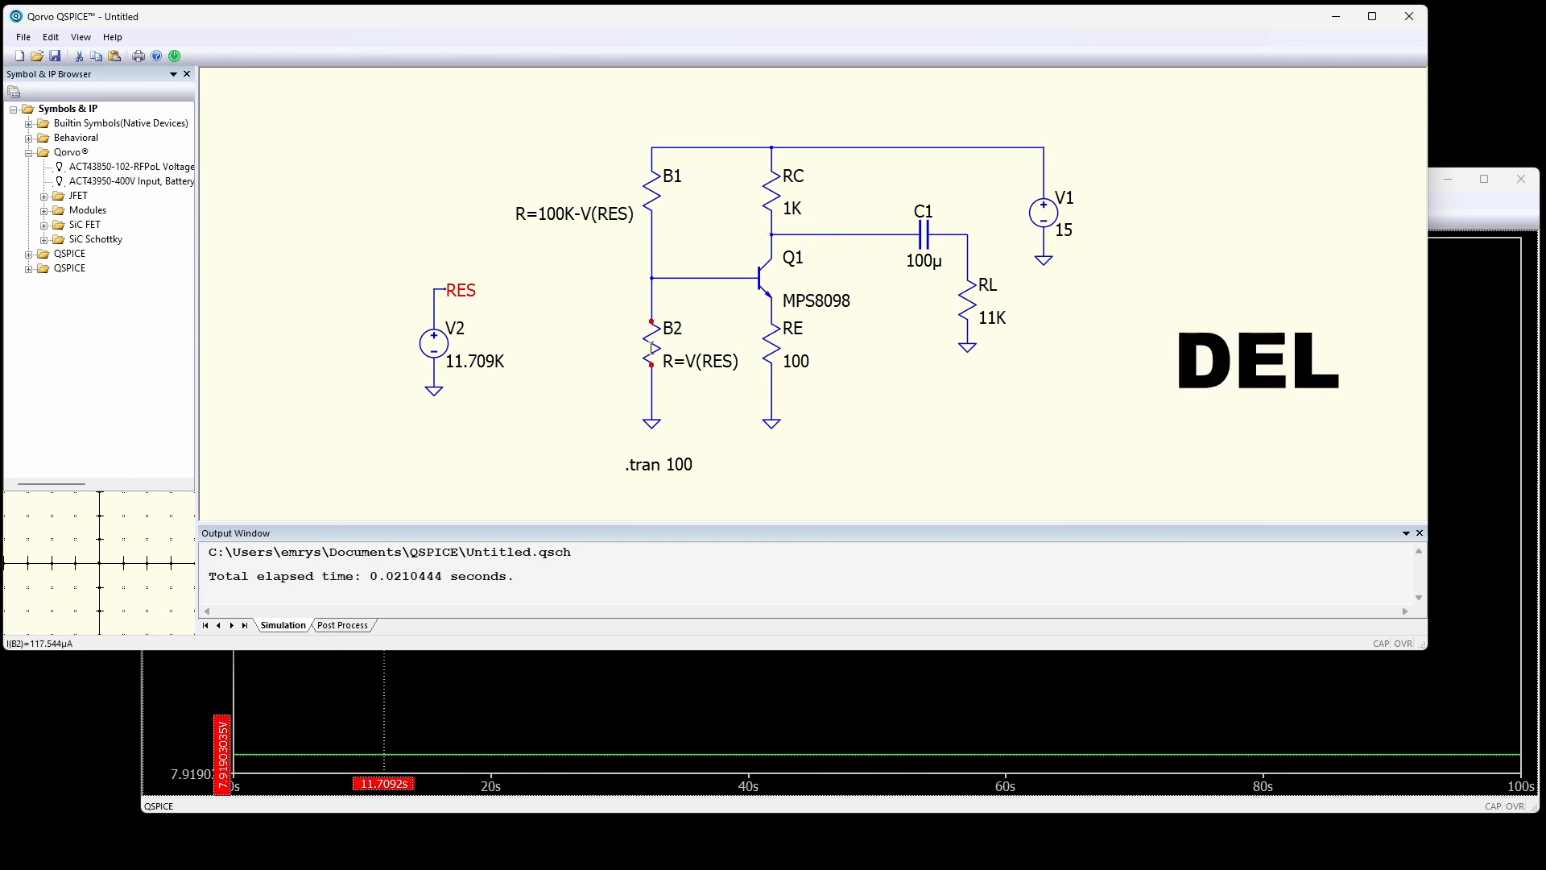
{"action": "left_click", "coordinate": [652, 355]}
{"action": "key", "text": "r"}
{"action": "left_click", "coordinate": [651, 345]}
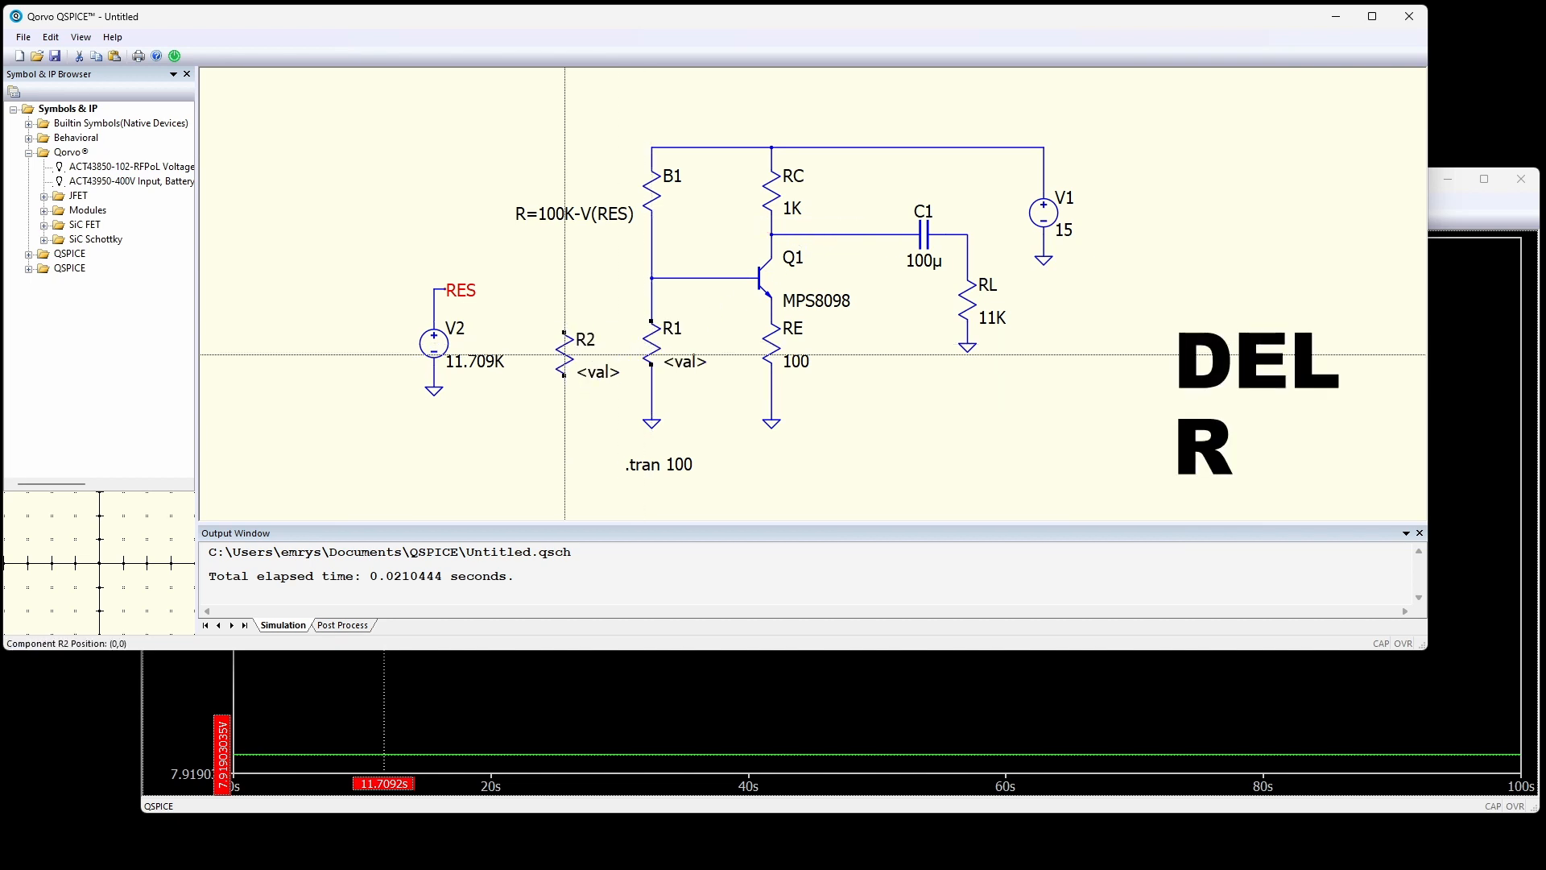
{"action": "key", "text": "Escape"}
Rename the new lower bias resistor R2 and set its value to 10K.
{"action": "left_click", "coordinate": [682, 329]}
{"action": "key", "text": "BackSpace"}
{"action": "type", "text": "2"}
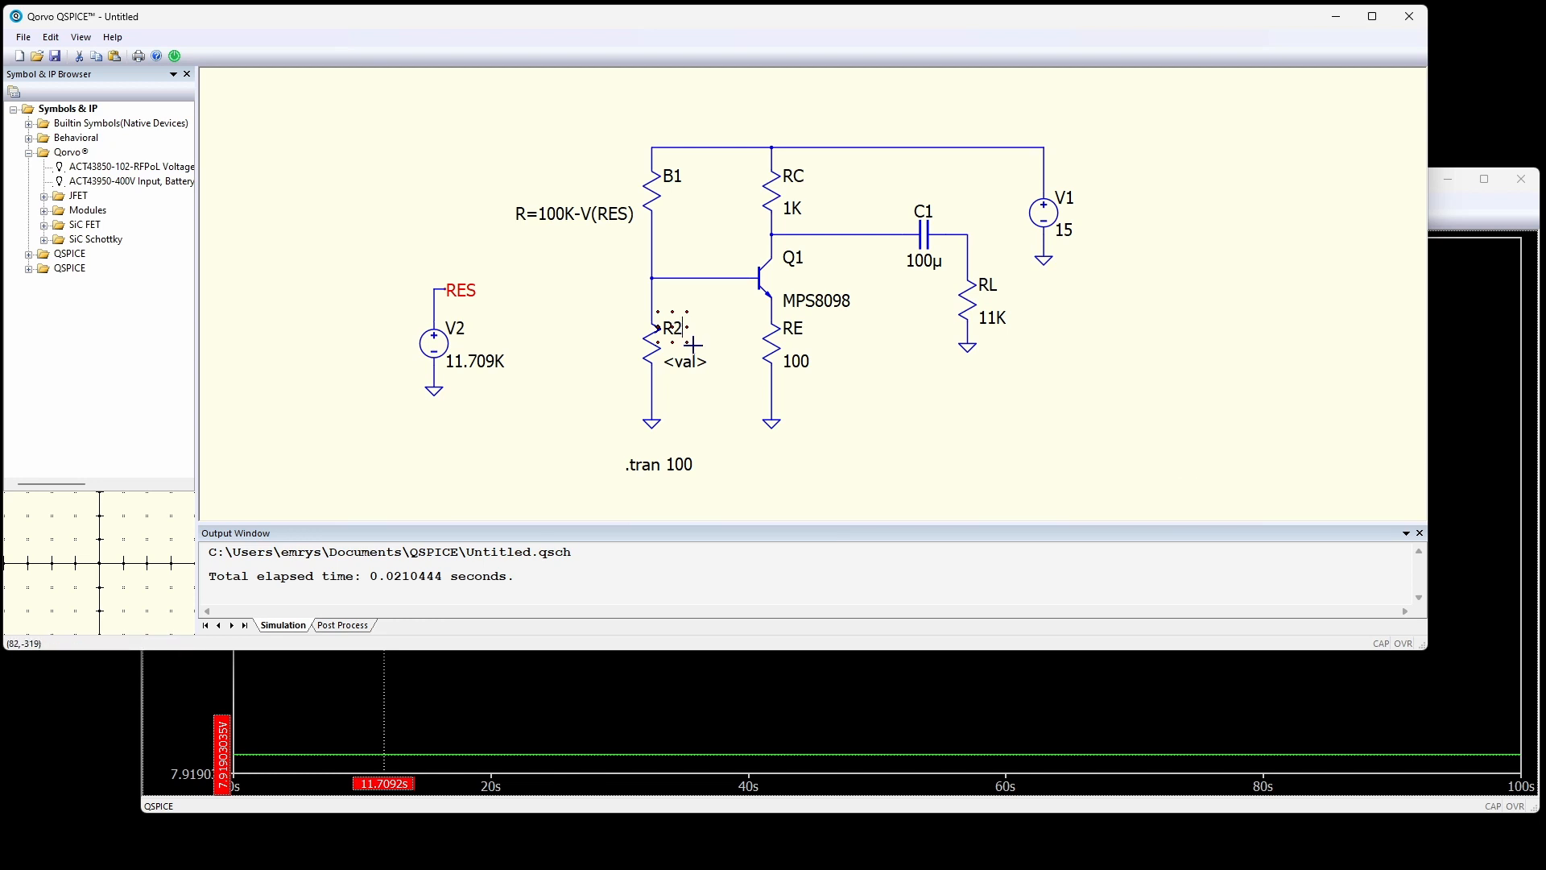
{"action": "left_click", "coordinate": [684, 363]}
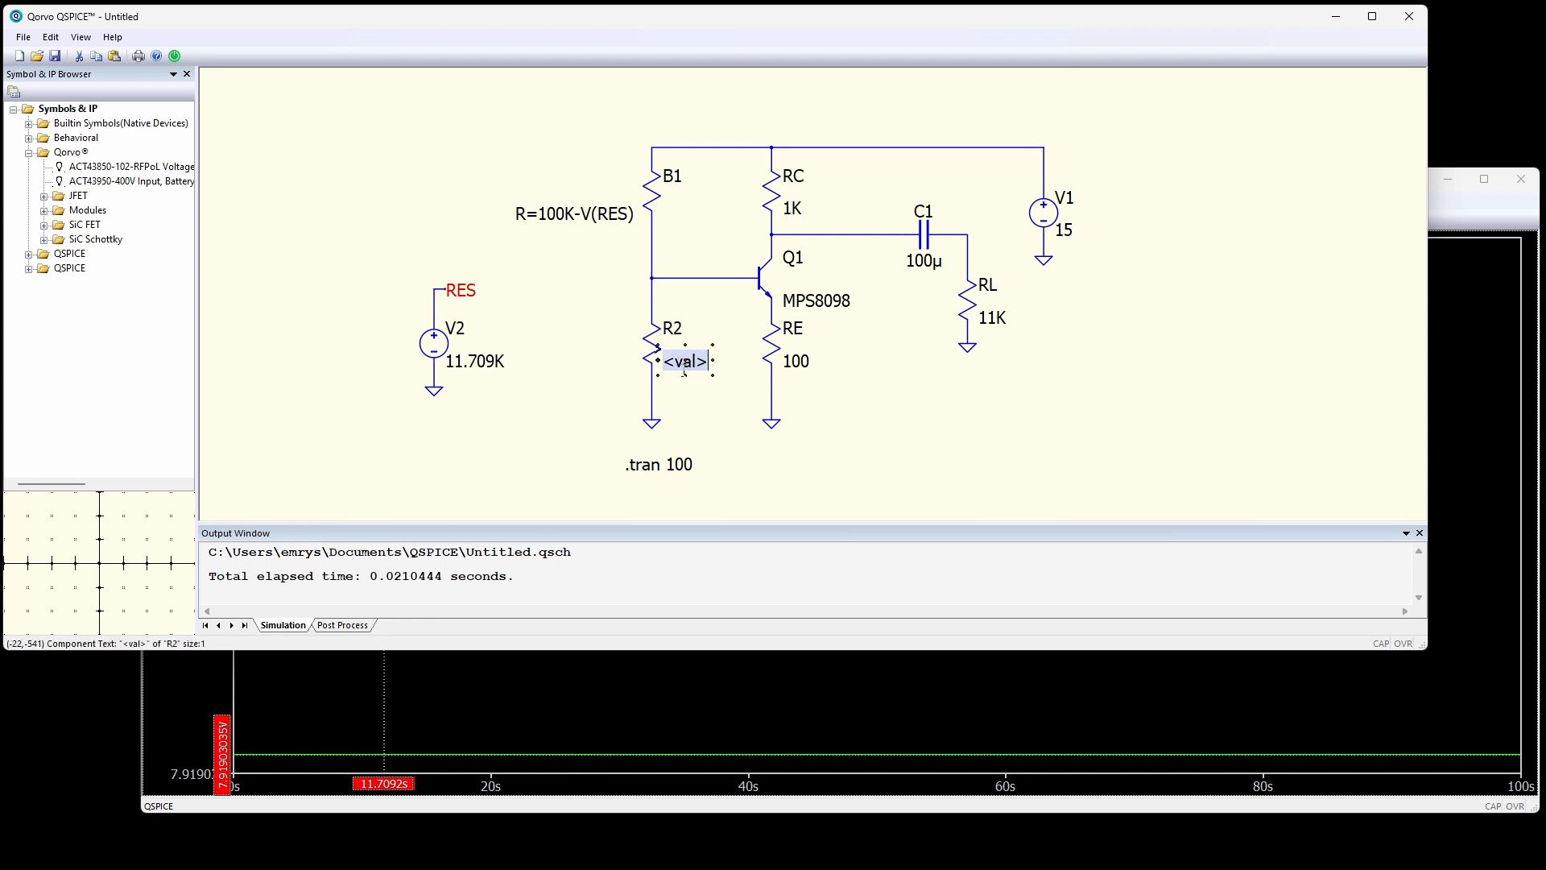
{"action": "type", "text": "10K"}
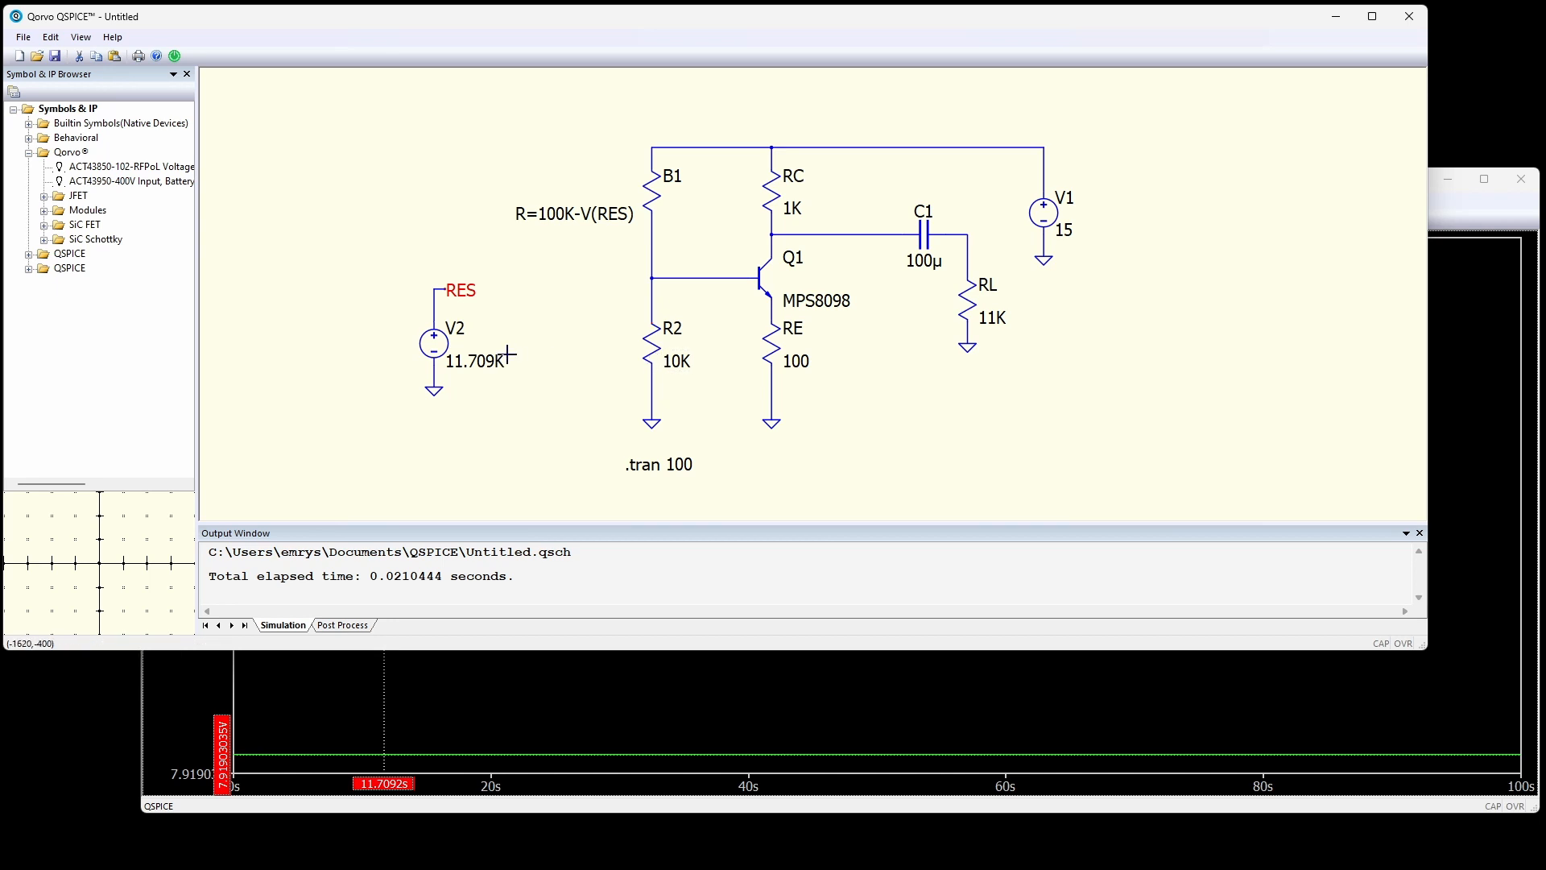
Set the V2 source's value to pwl 0 1m 100 100K.
{"action": "double_click", "coordinate": [476, 360]}
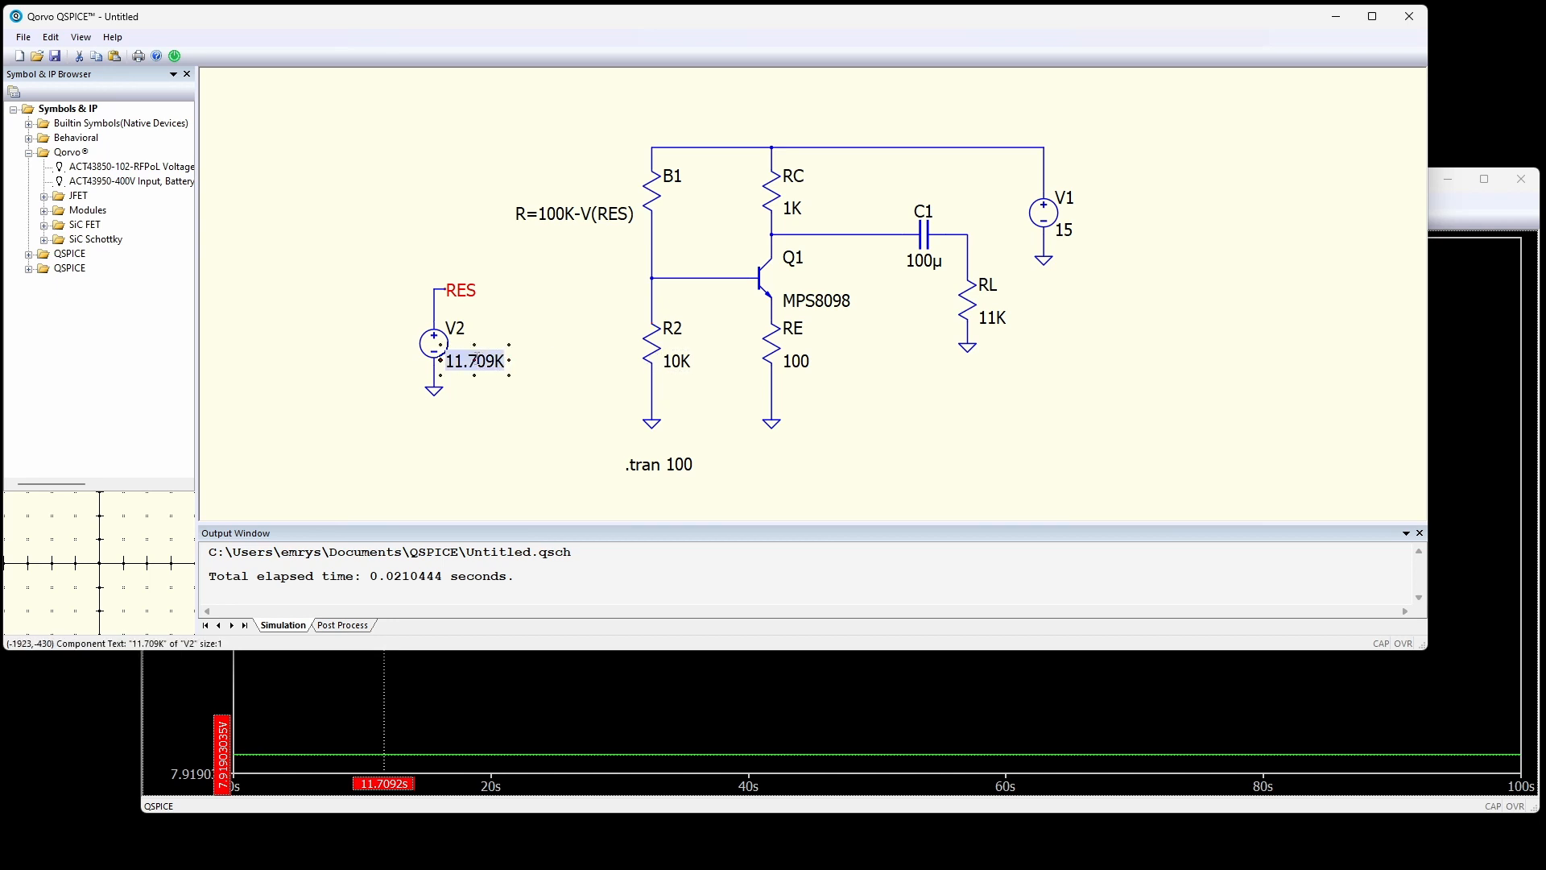
{"action": "type", "text": "pwl 0 1m 100 100K"}
{"action": "key", "text": "Return"}
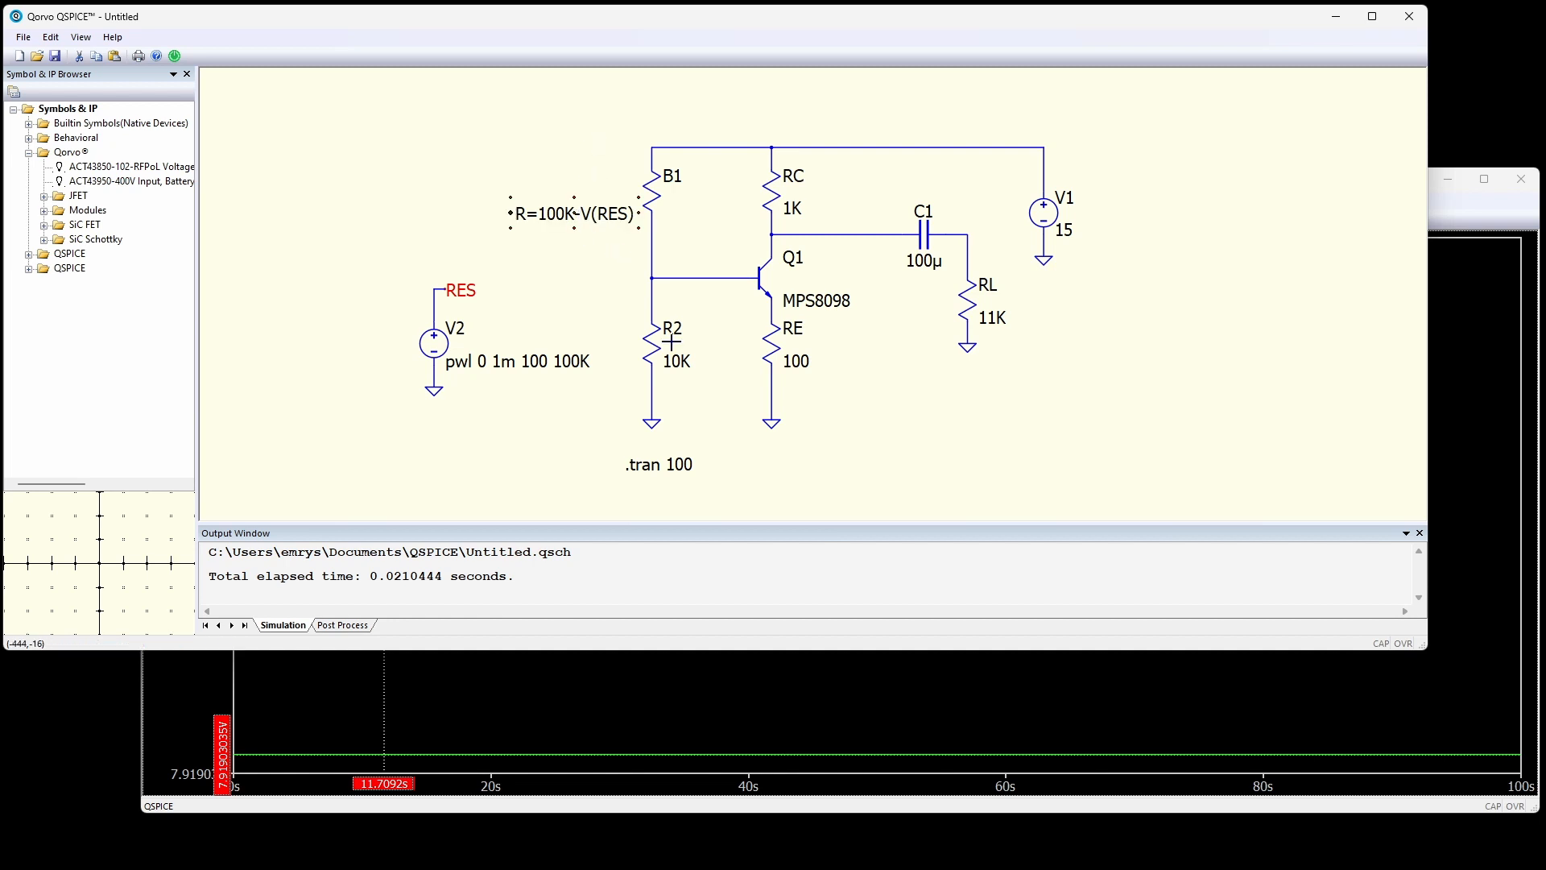
Shorten B1's expression to R=V(RES) and place the text directly beside the resistor.
{"action": "key", "text": "BackSpace"}
{"action": "key", "text": "BackSpace"}
{"action": "key", "text": "BackSpace"}
{"action": "key", "text": "BackSpace"}
{"action": "key", "text": "BackSpace"}
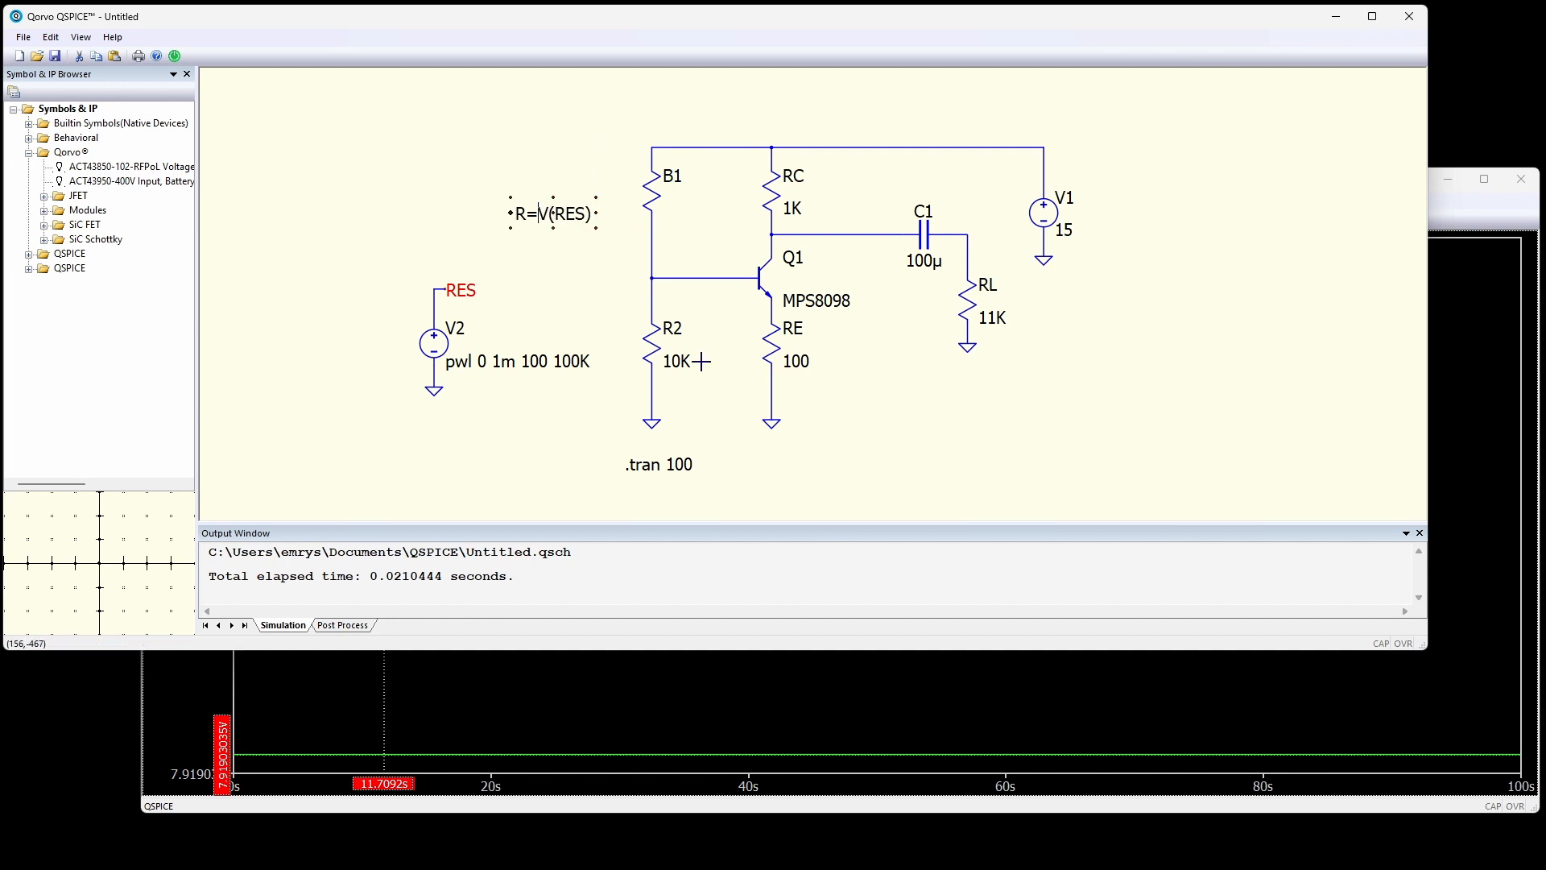
{"action": "left_click_drag", "start_coordinate": [554, 214], "coordinate": [706, 208]}
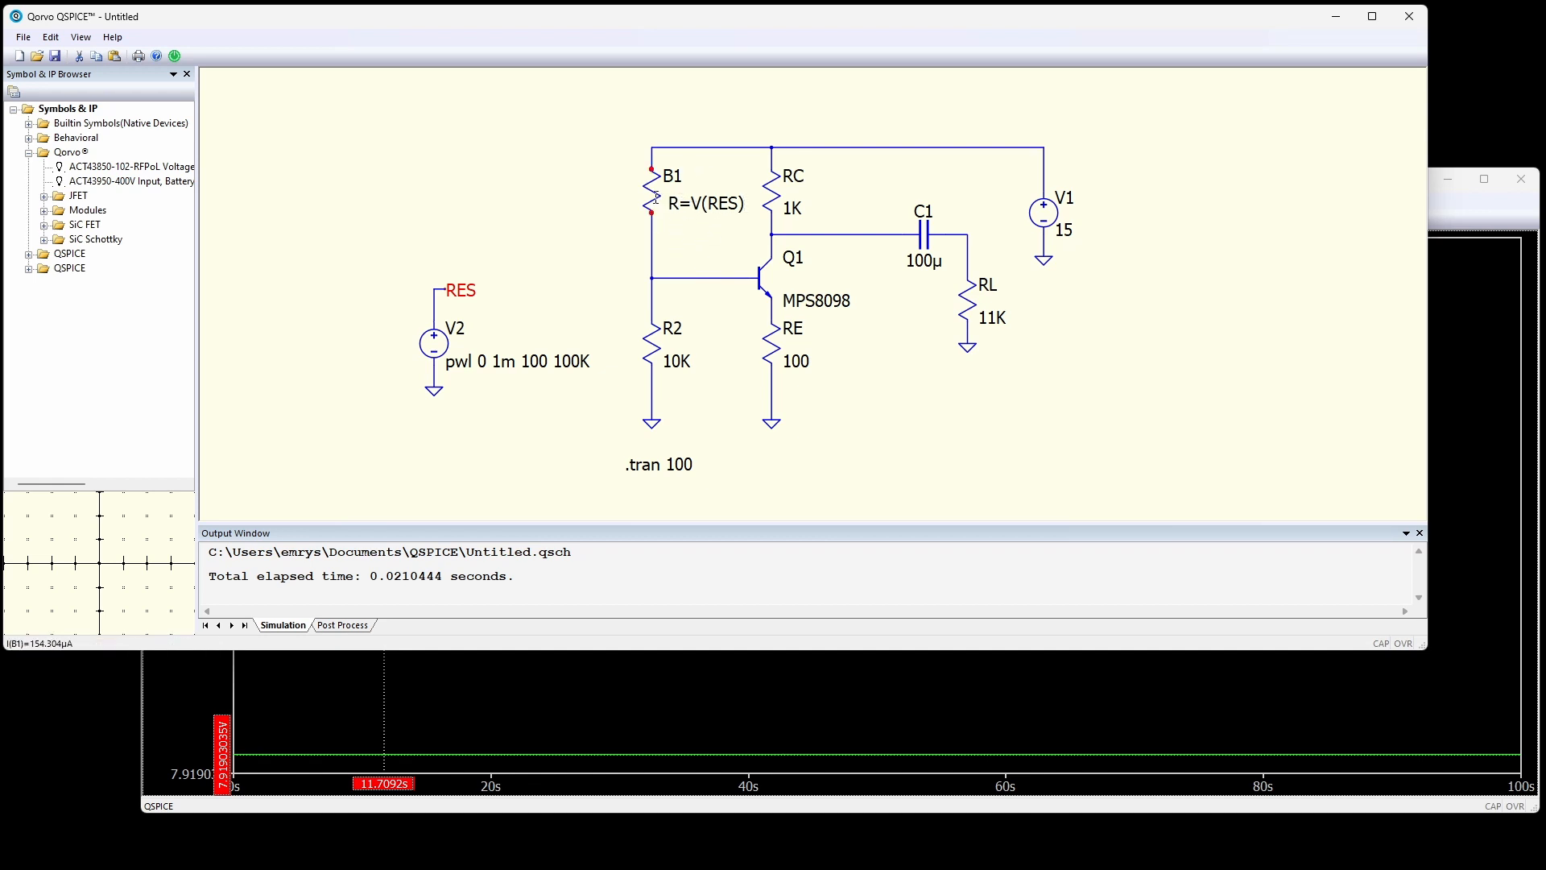
{"action": "mouse_move", "coordinate": [655, 203]}
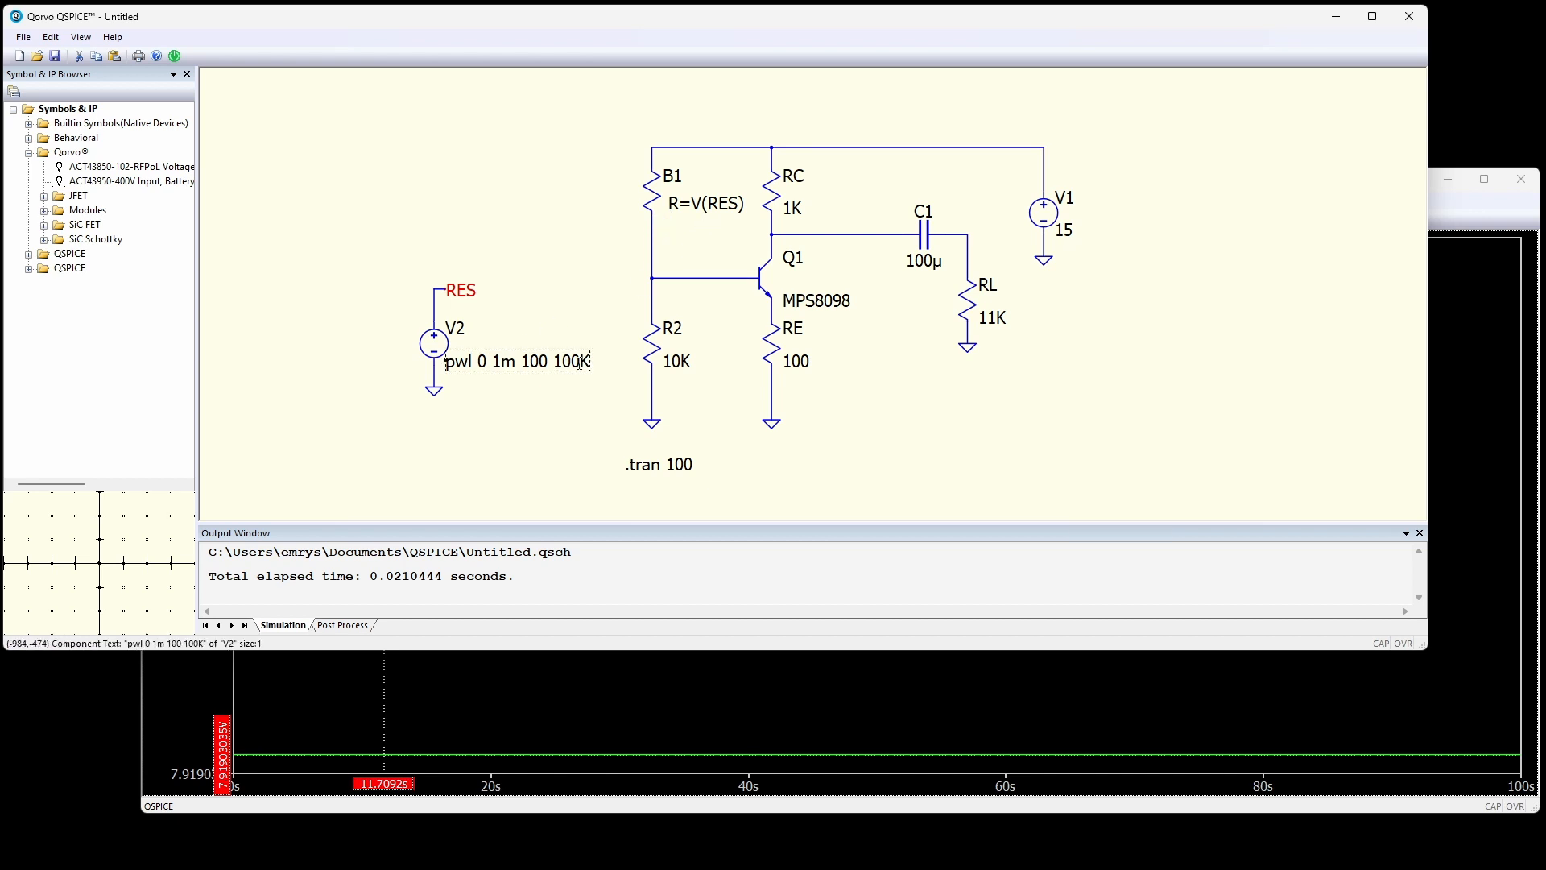
Rerun the simulation and plot the voltage at the collector node between RC and Q1.
{"action": "right_click", "coordinate": [554, 242]}
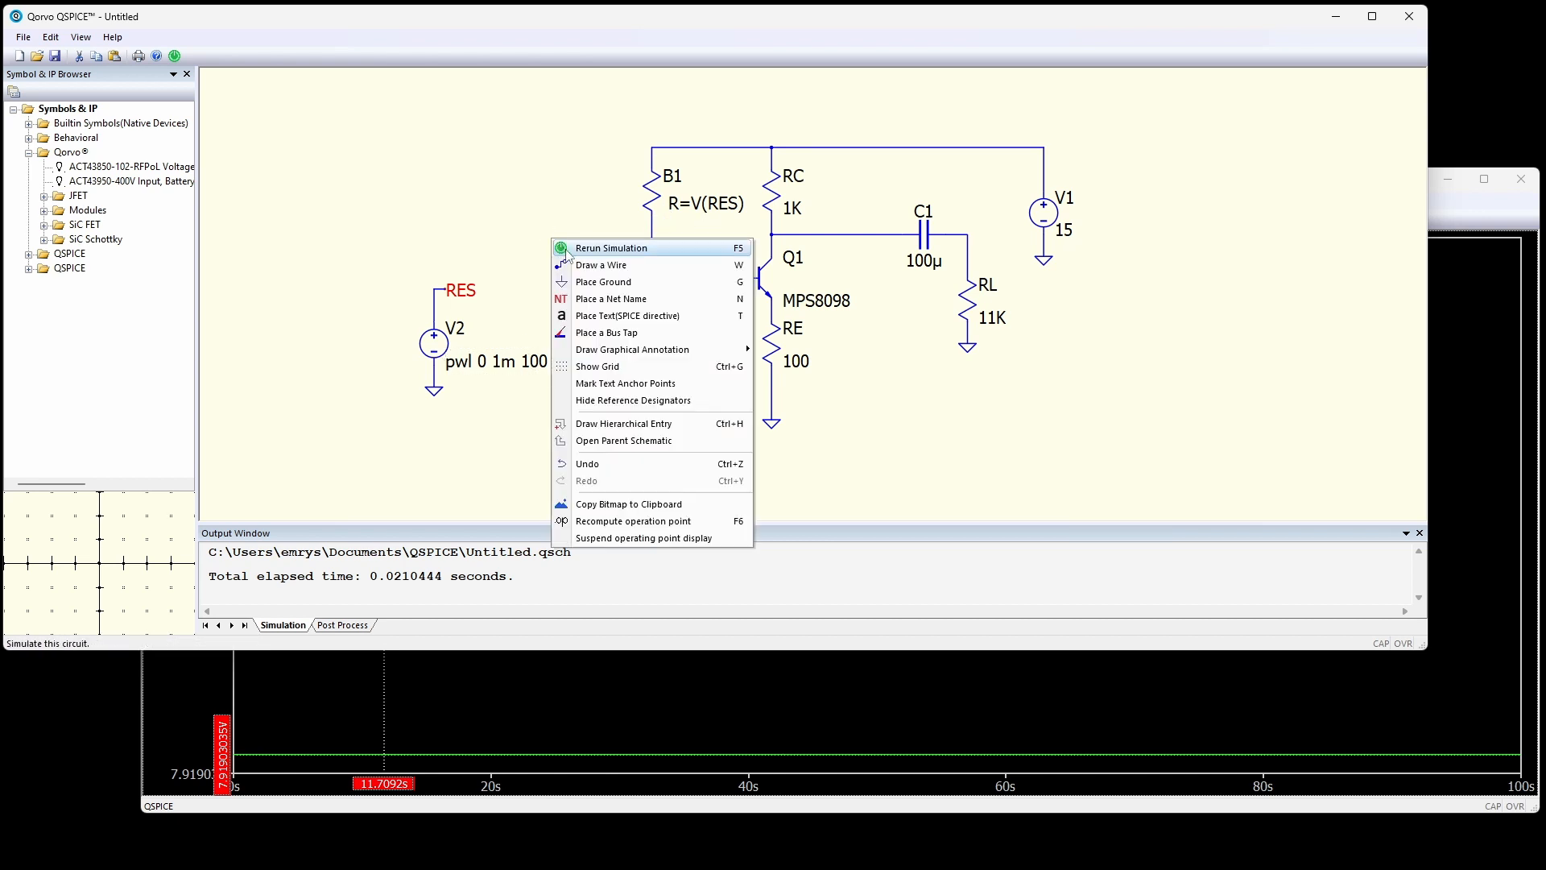
{"action": "left_click", "coordinate": [562, 247]}
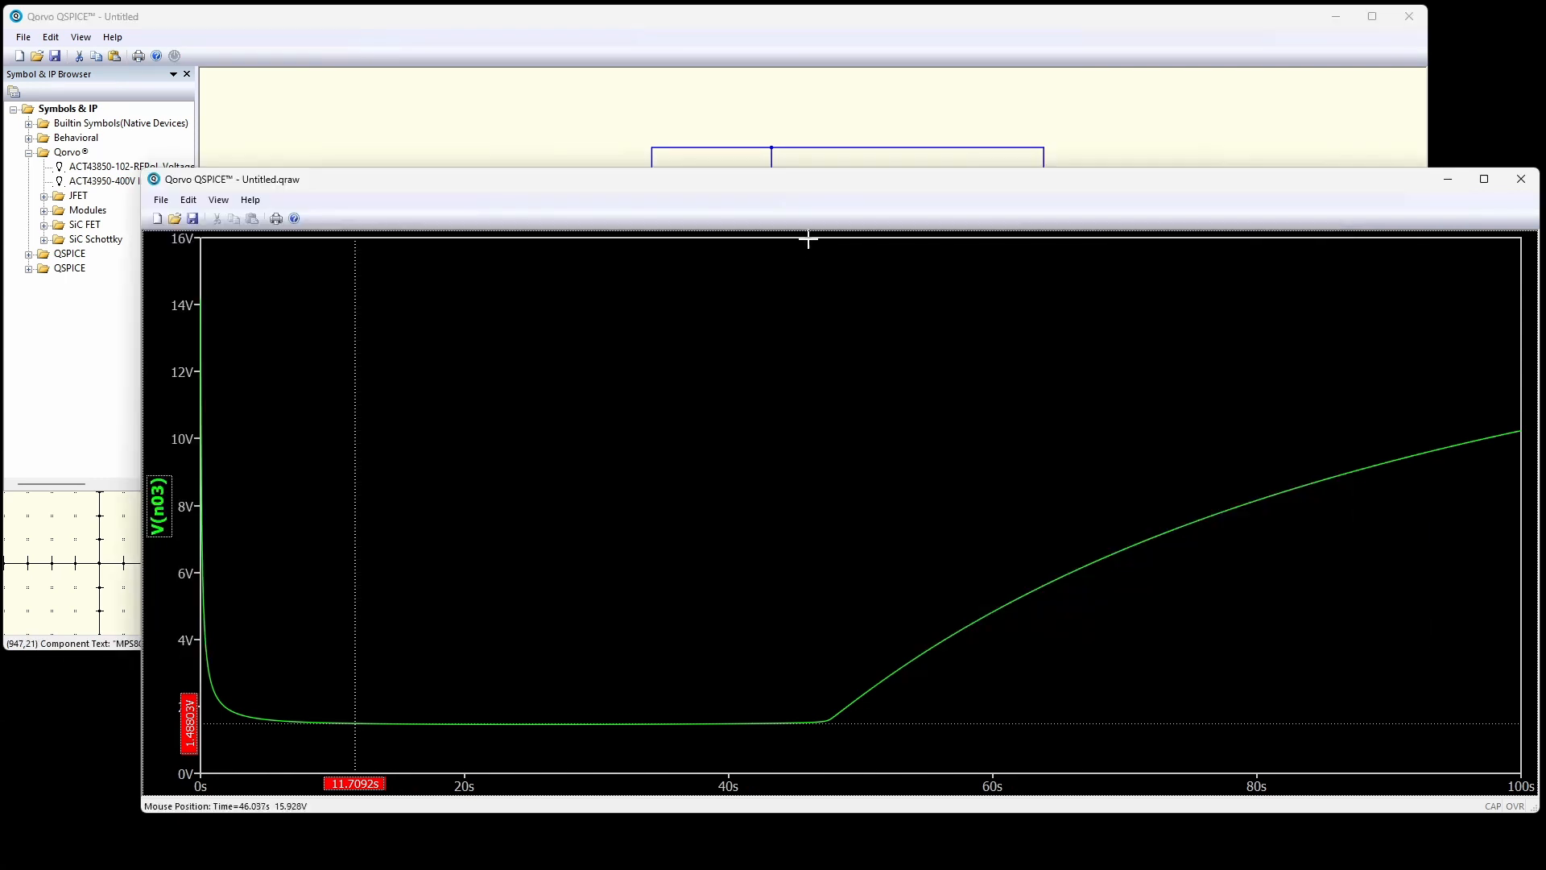
{"action": "left_click", "coordinate": [838, 121]}
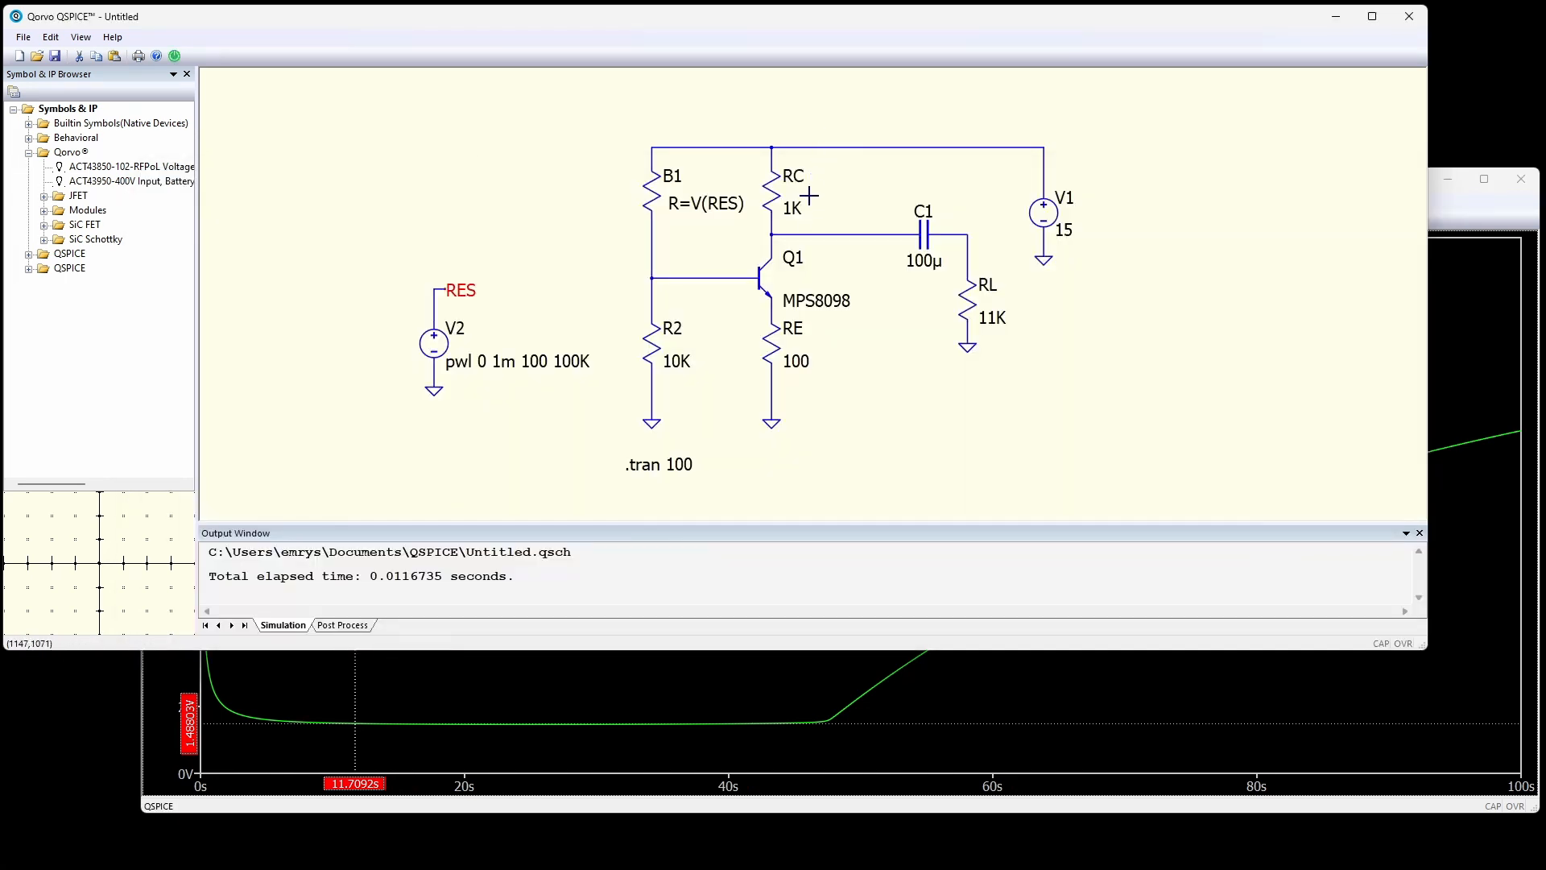
{"action": "left_click", "coordinate": [811, 236]}
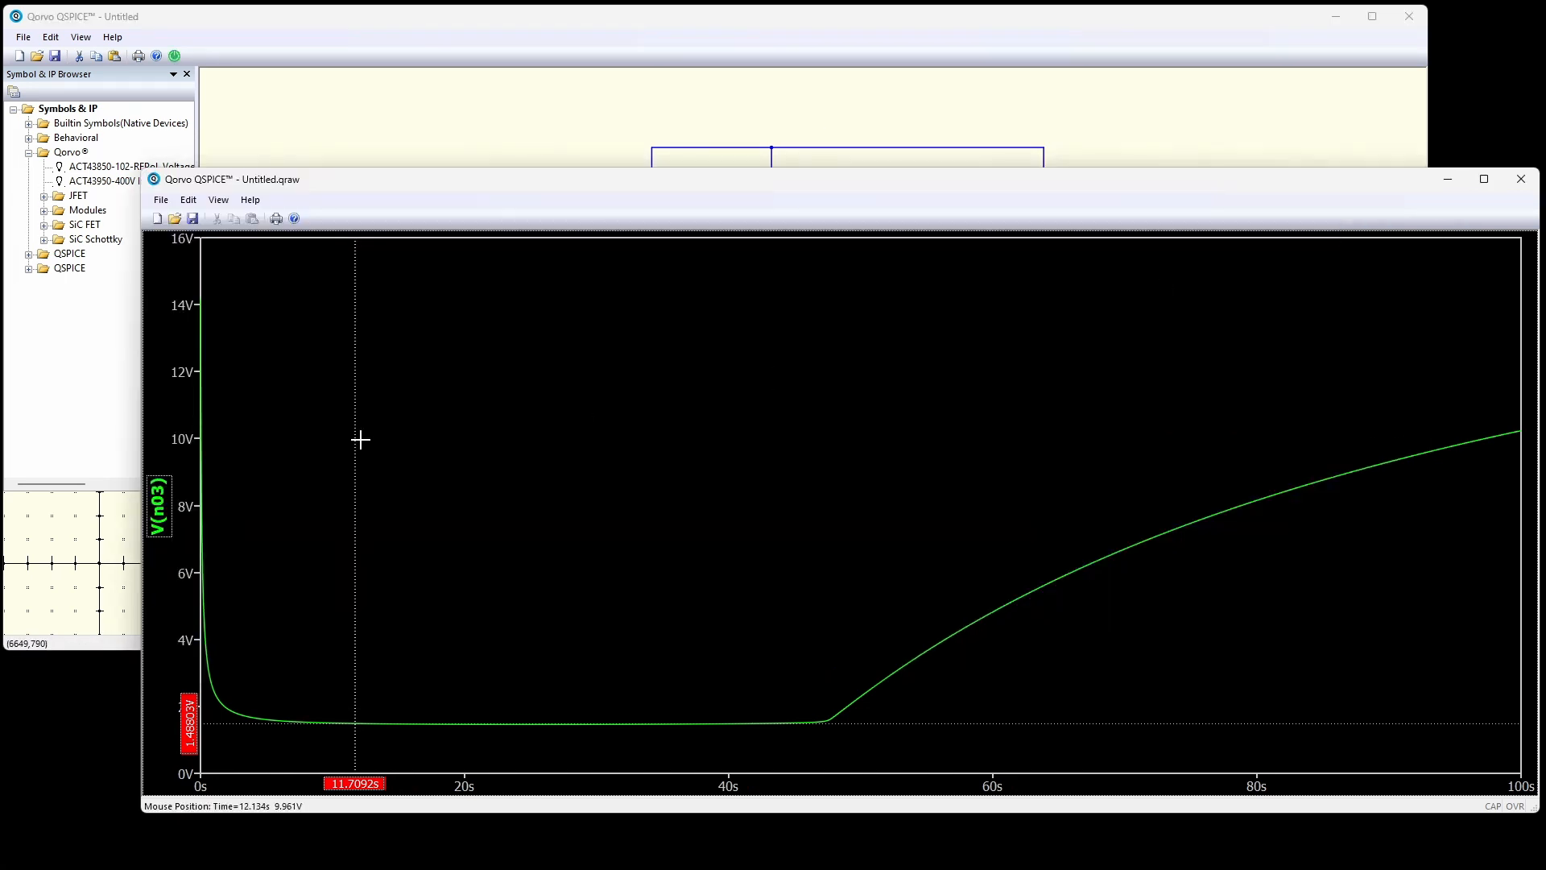
Attach another cursor to the V(n03) trace and set it to 8 V on the rising part of the curve.
{"action": "double_click", "coordinate": [163, 509]}
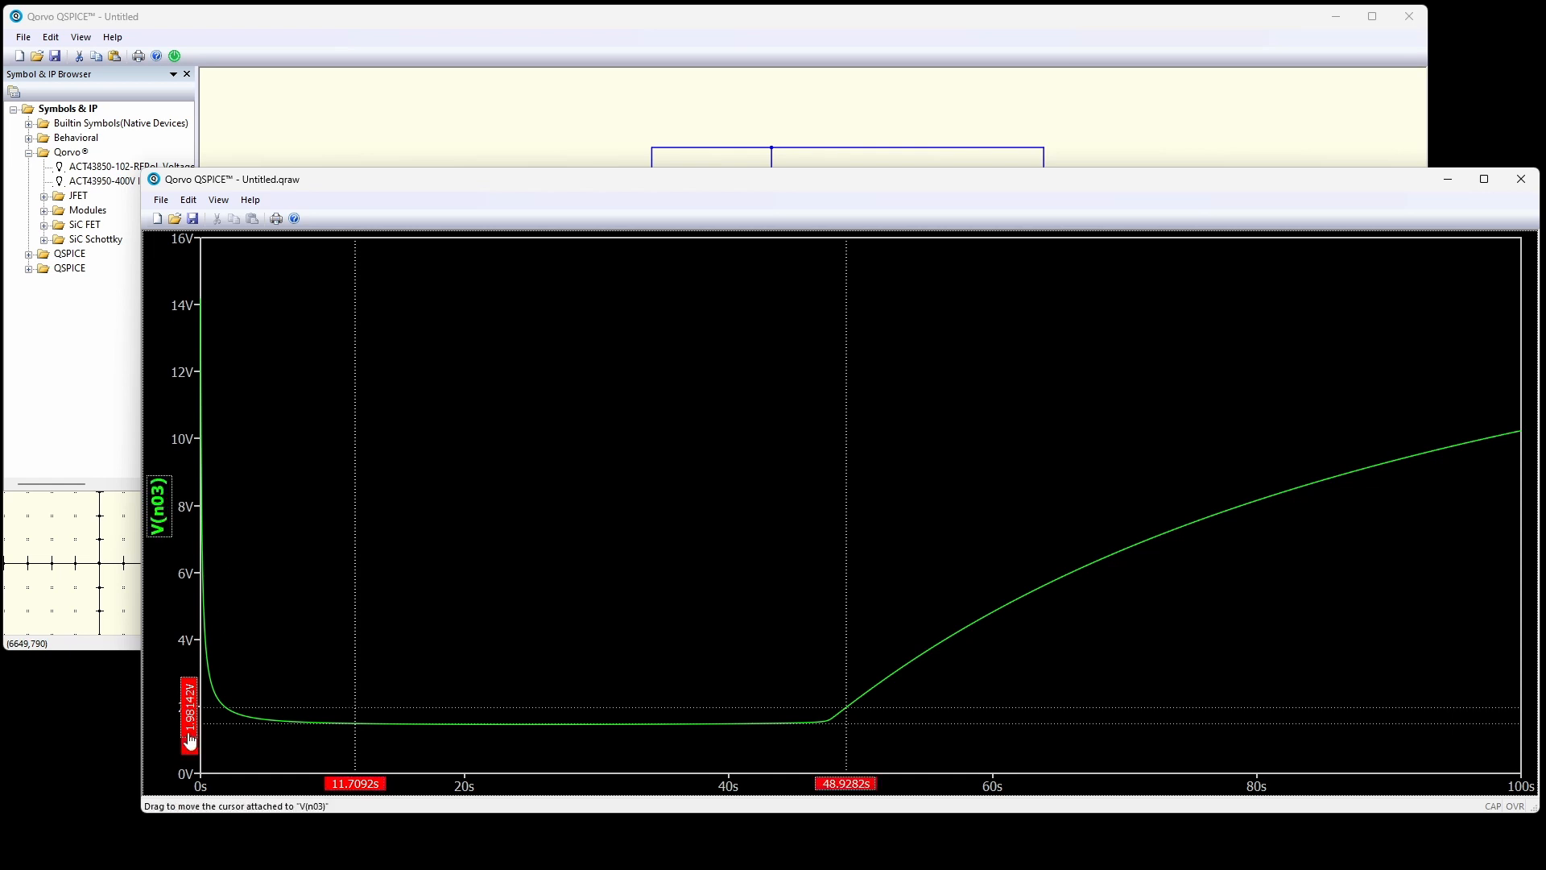
{"action": "left_click_drag", "start_coordinate": [190, 739], "coordinate": [1037, 692]}
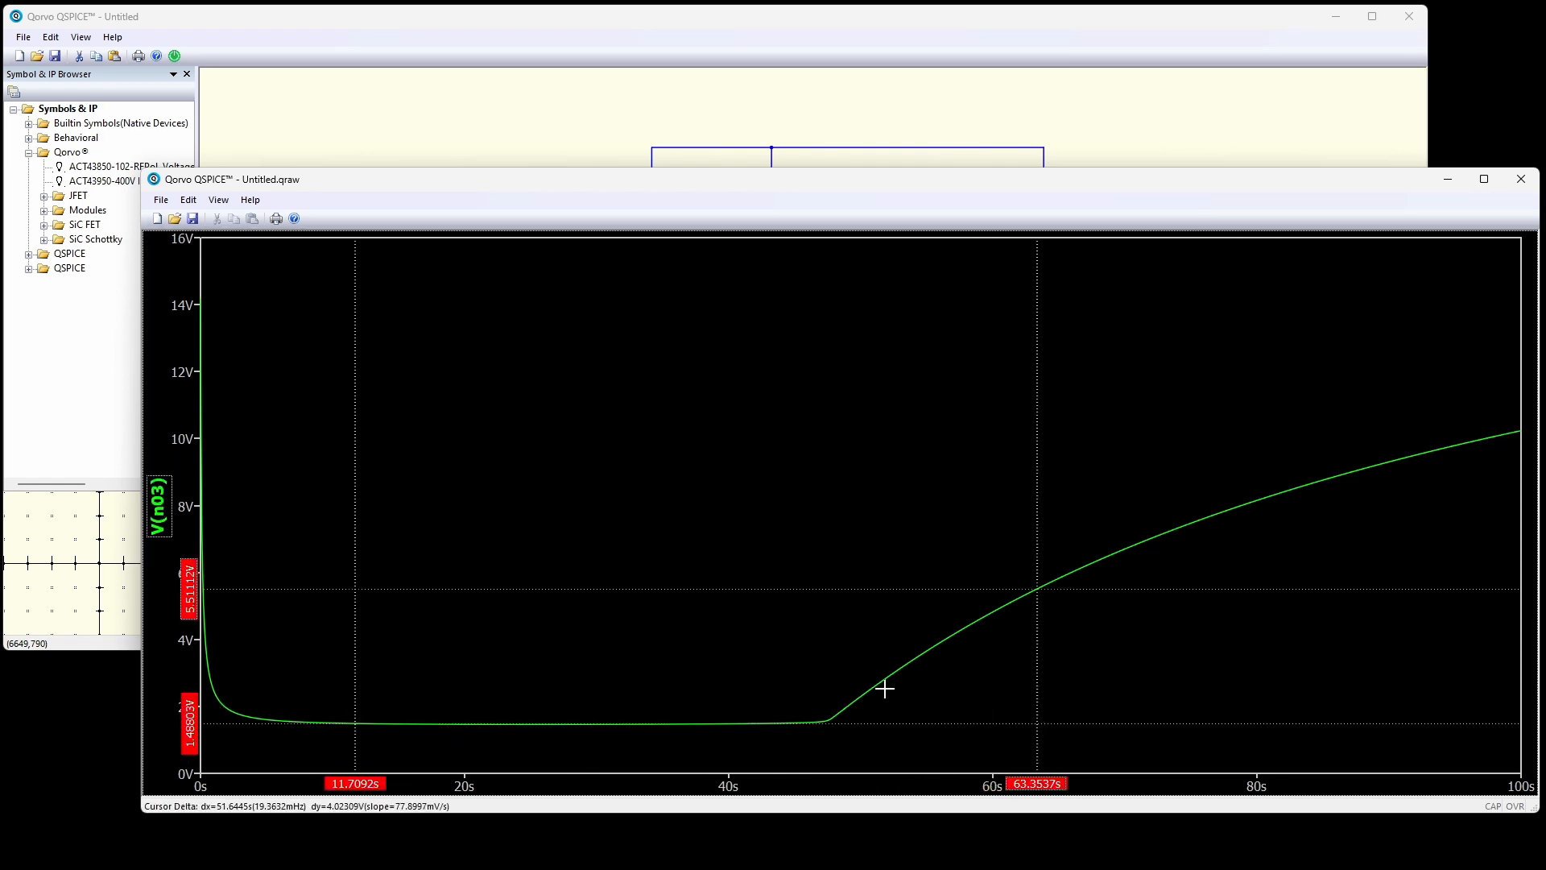
{"action": "double_click", "coordinate": [193, 596]}
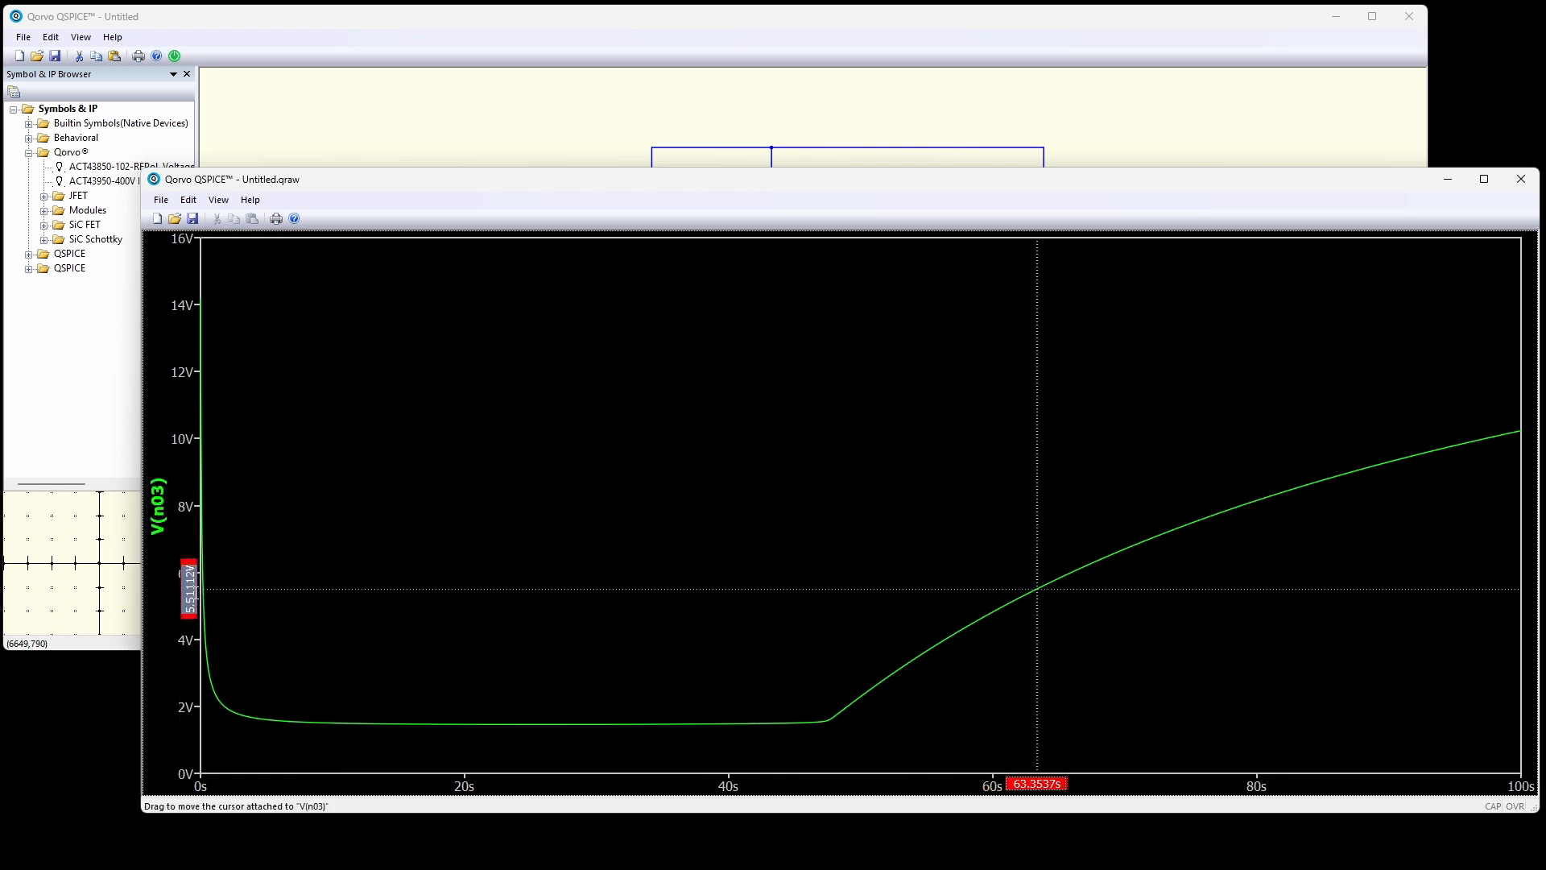
{"action": "type", "text": "8"}
{"action": "key", "text": "Return"}
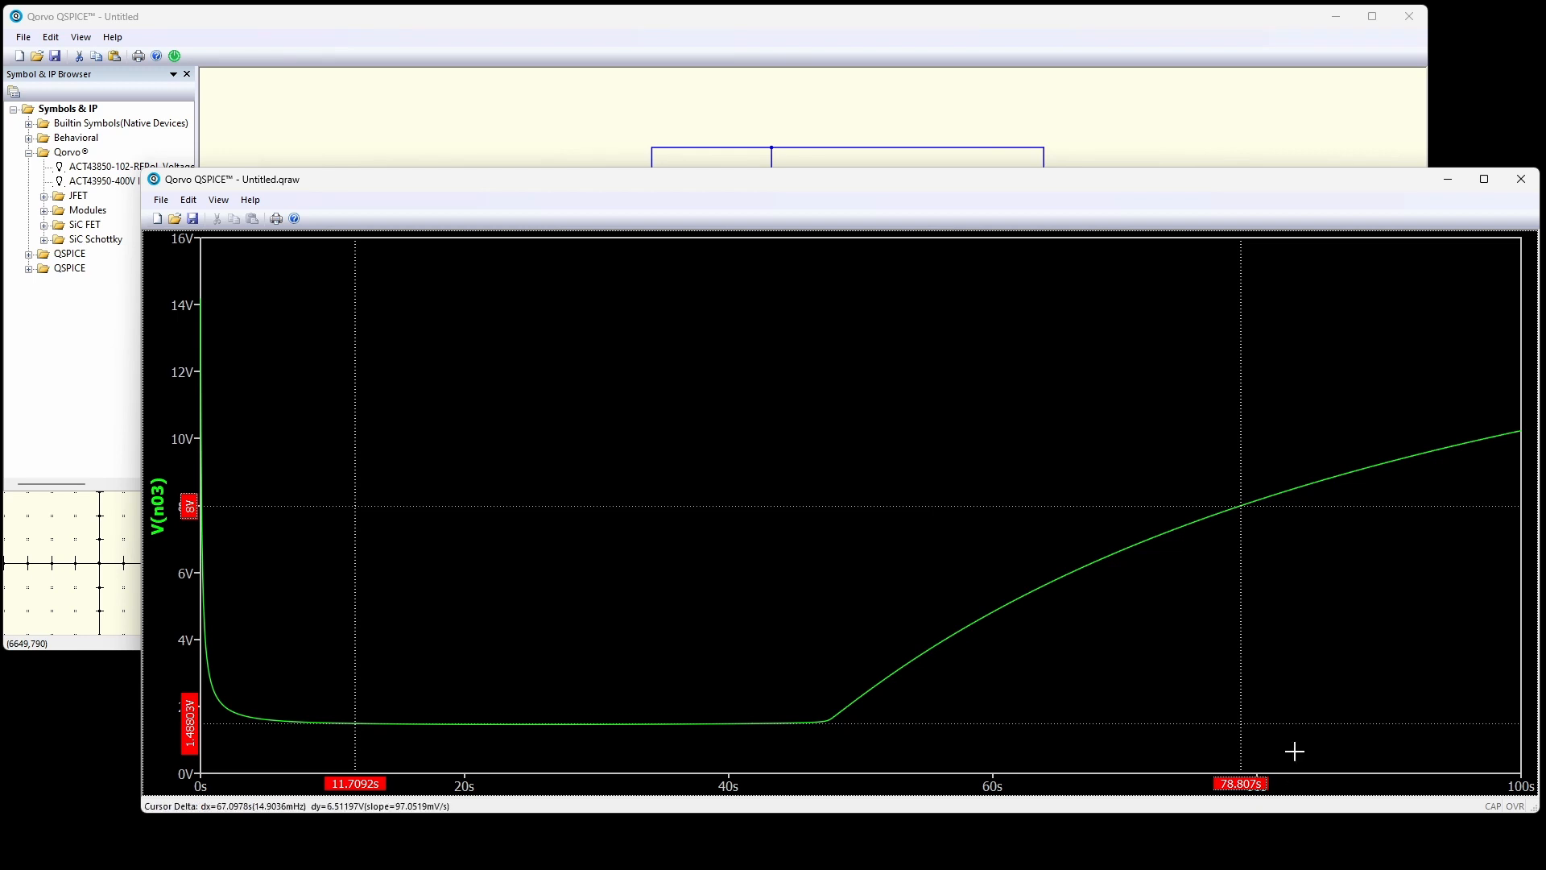
Replace B1 in the schematic with an ordinary resistor R1 of 78.807K.
{"action": "left_click", "coordinate": [1318, 92]}
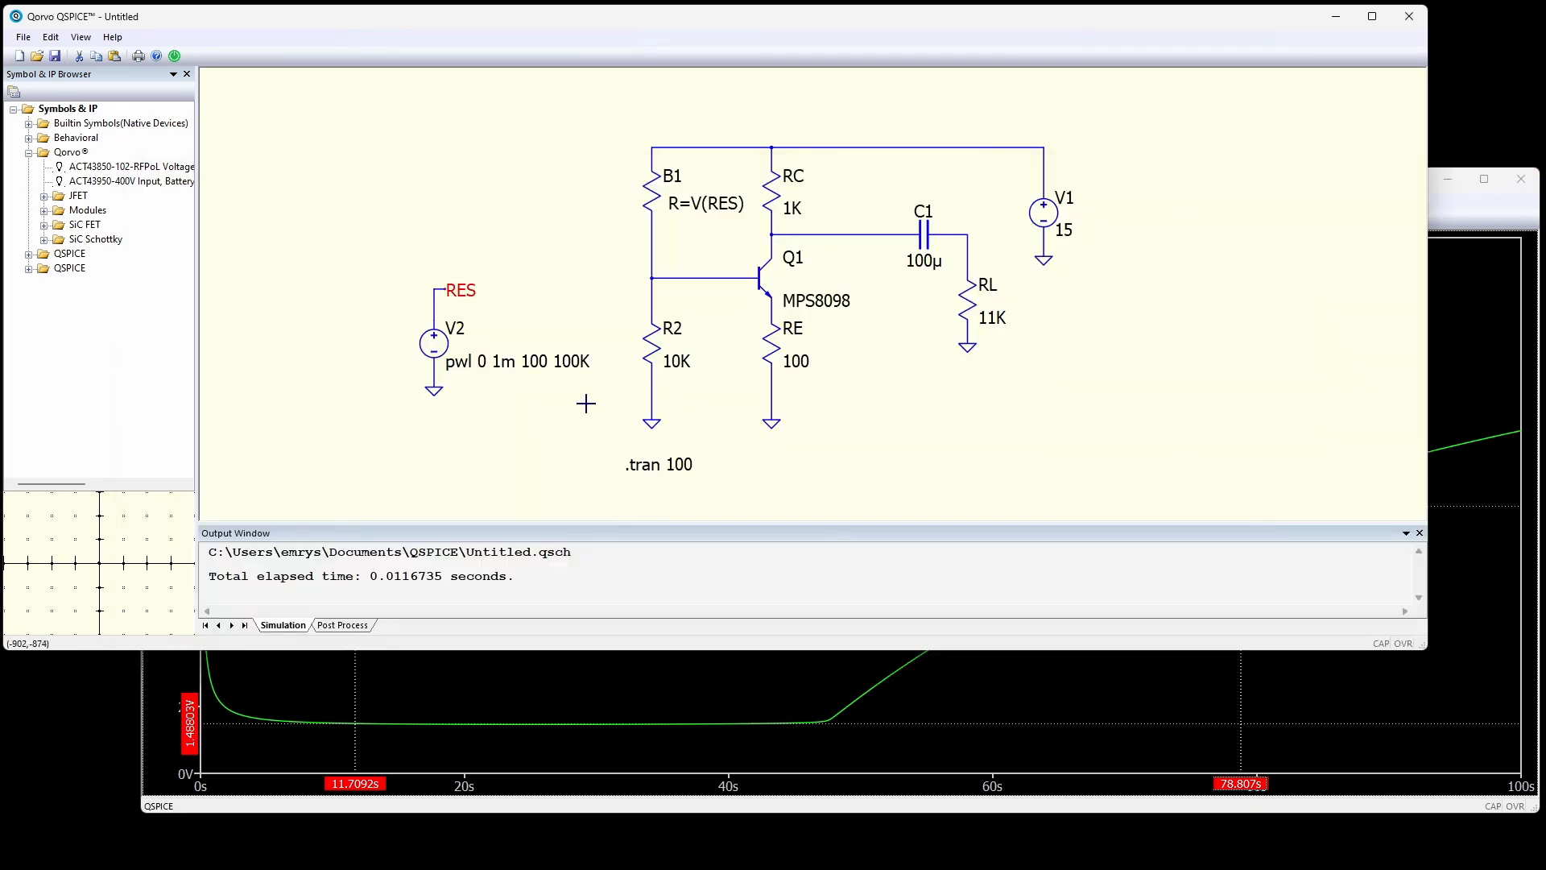
{"action": "key", "text": "Delete"}
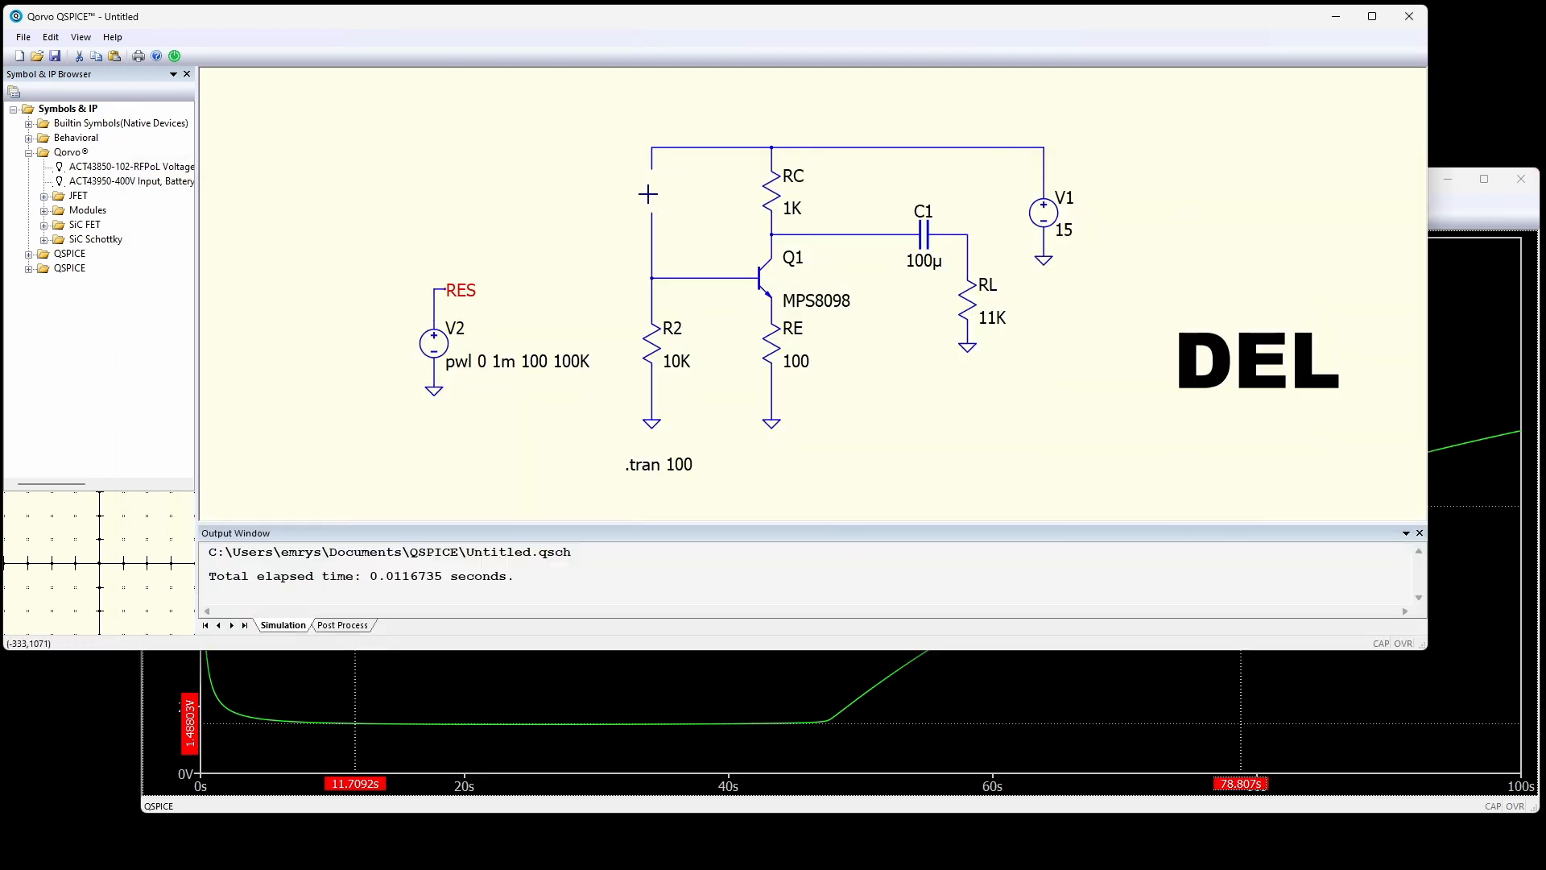
{"action": "key", "text": "r"}
{"action": "left_click", "coordinate": [650, 193]}
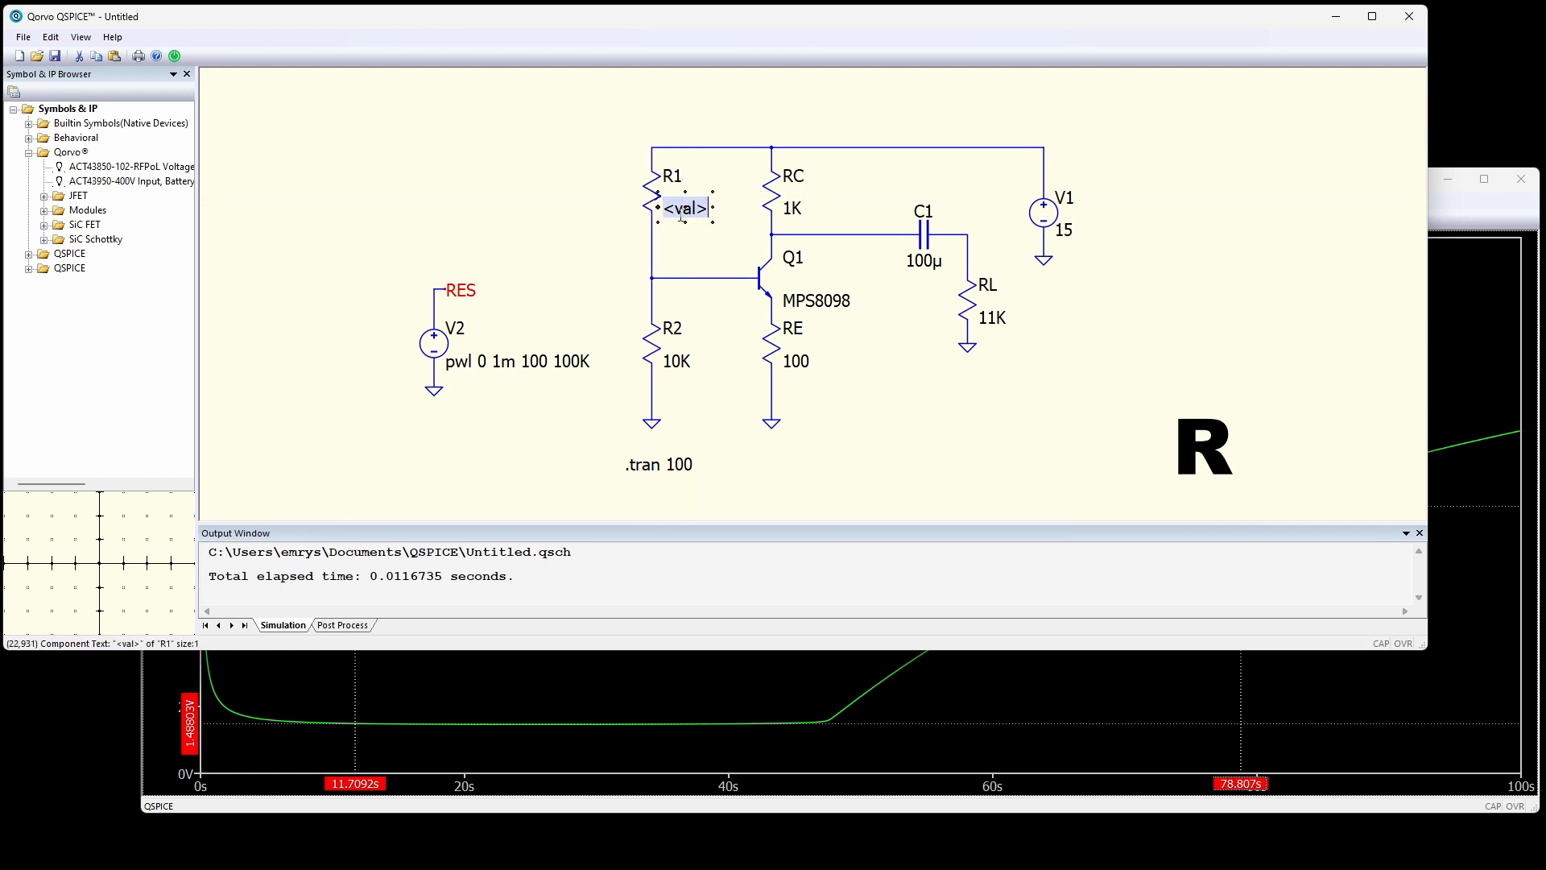
{"action": "type", "text": "78.807K"}
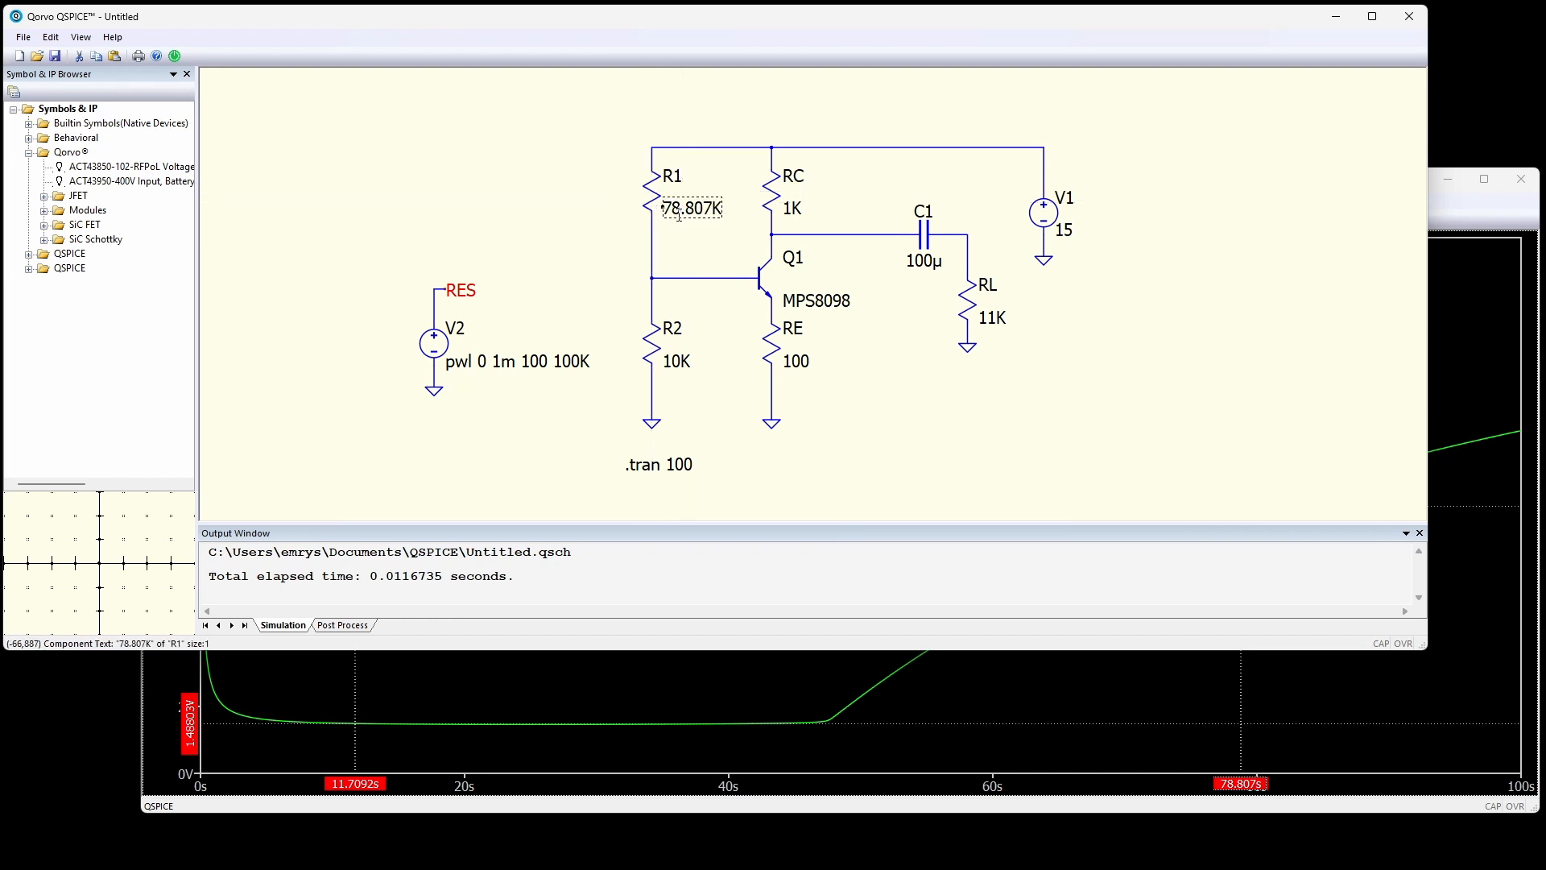
{"action": "key", "text": "Return"}
Remove the V2 control source with its RES net name, wires and ground, and rerun the simulation.
{"action": "key", "text": "w"}
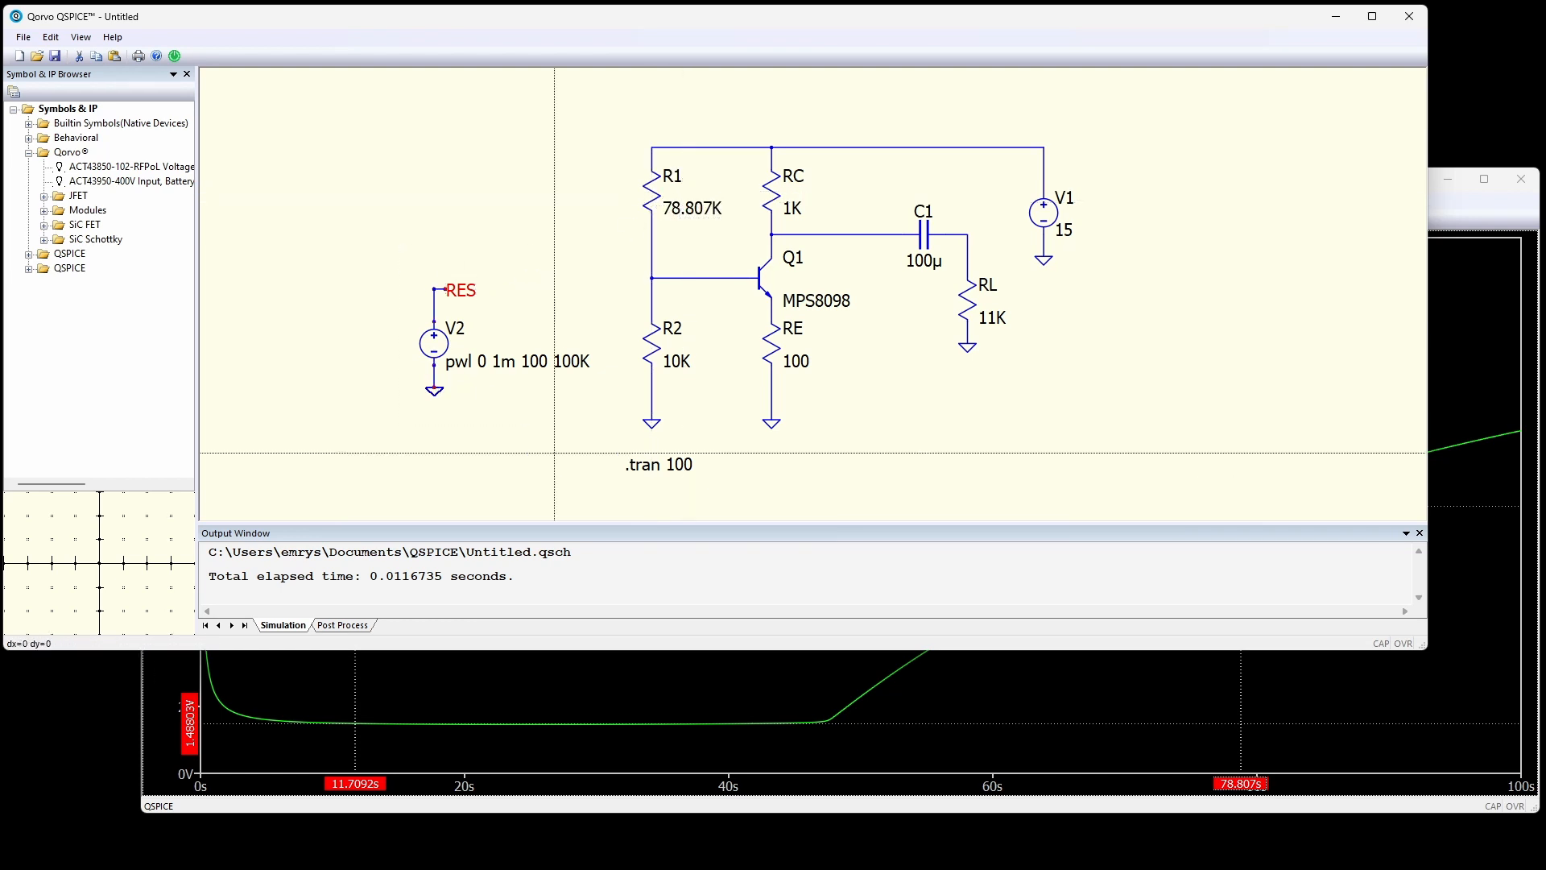
{"action": "key", "text": "Escape"}
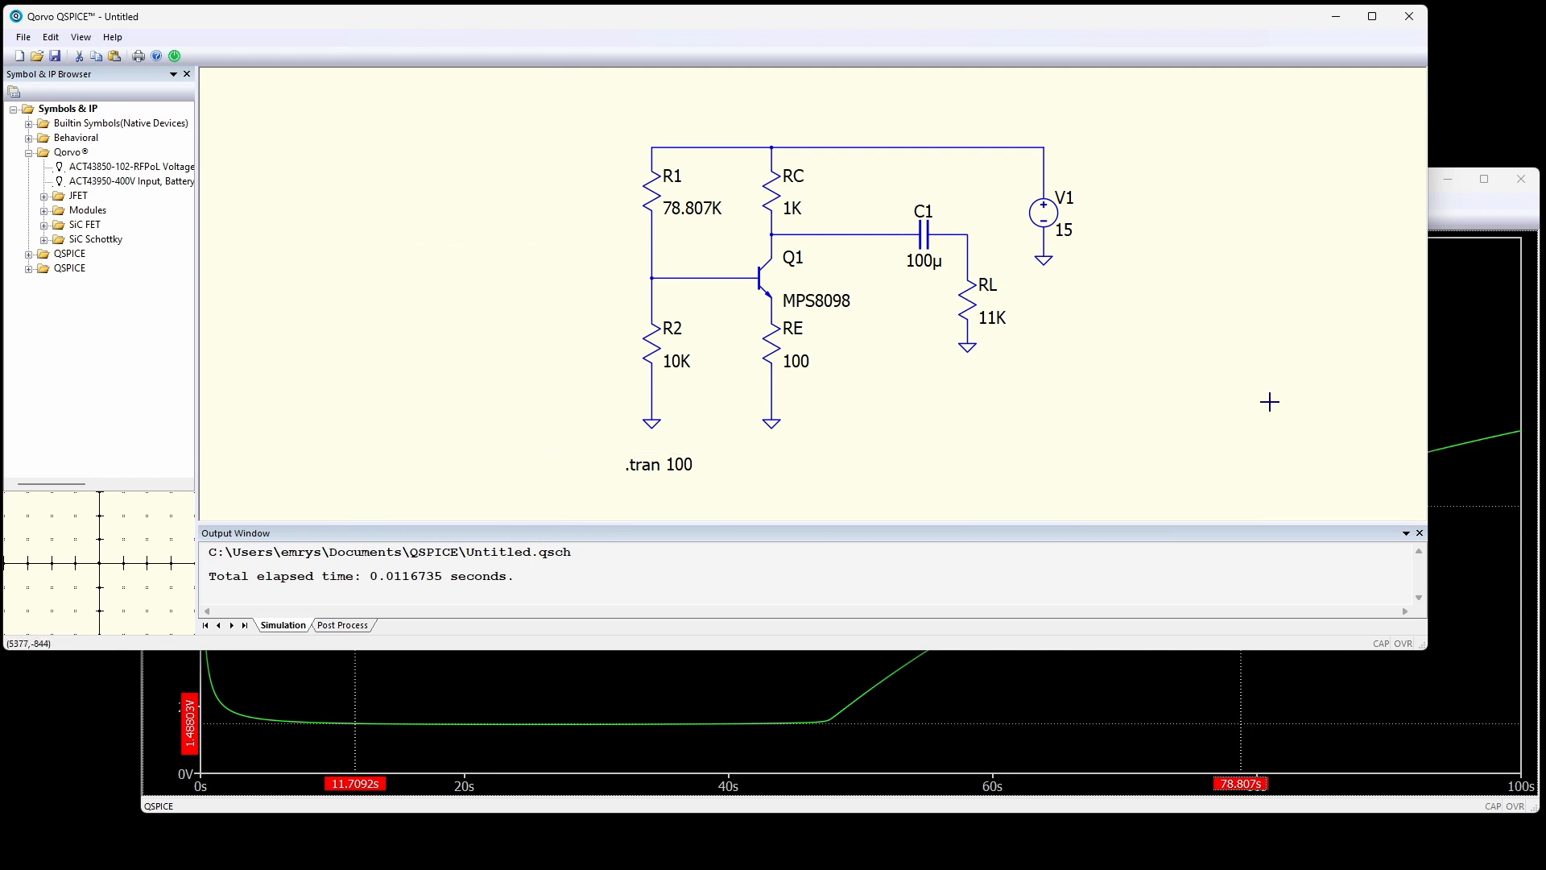
{"action": "right_click", "coordinate": [535, 269]}
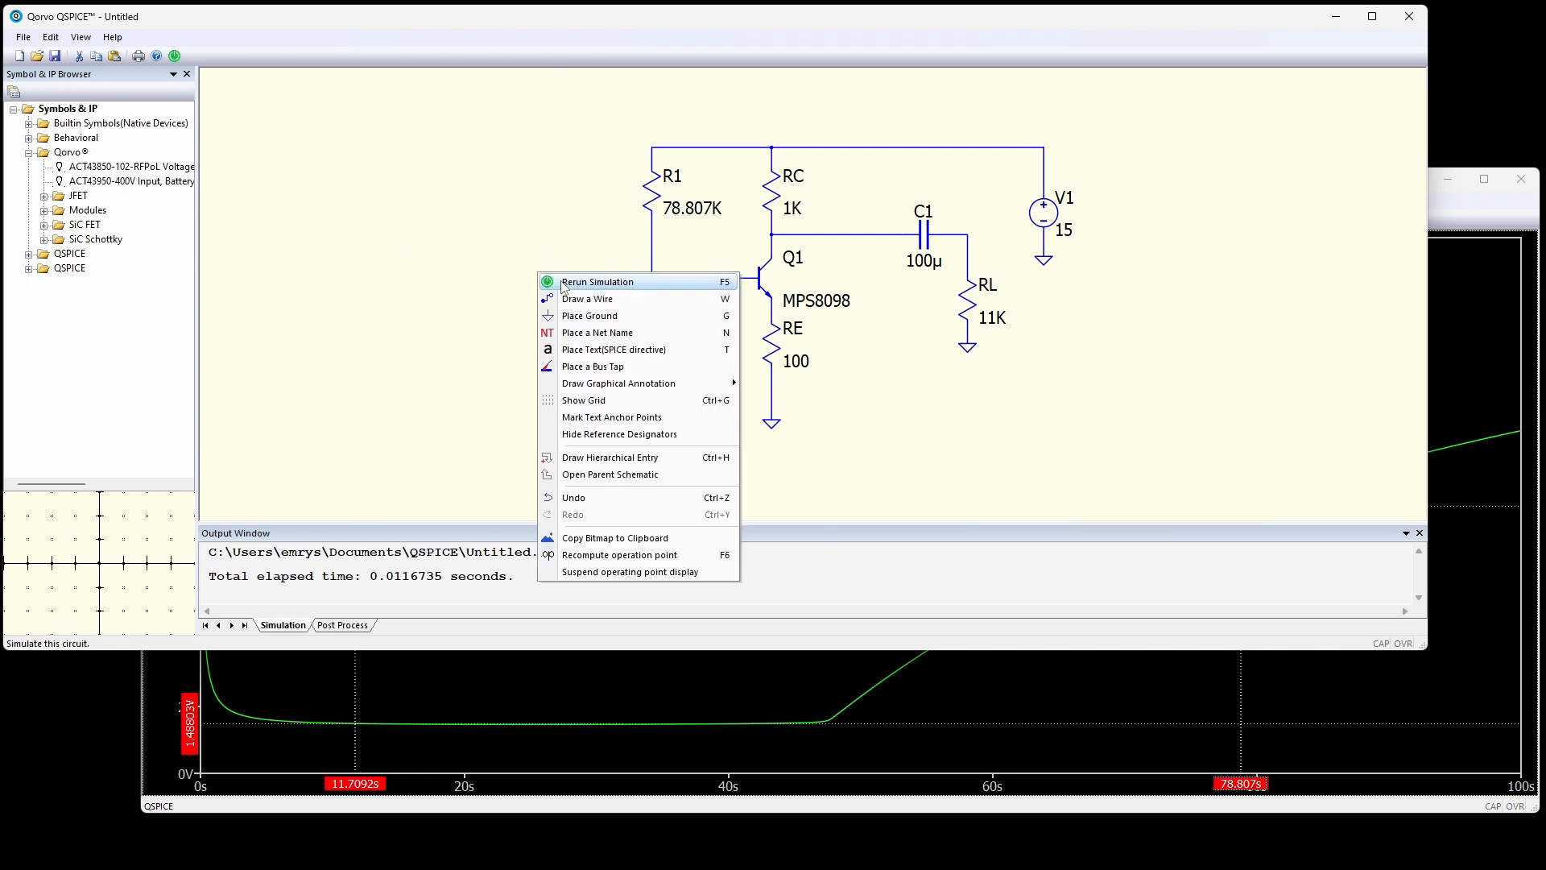
{"action": "key", "text": "Escape"}
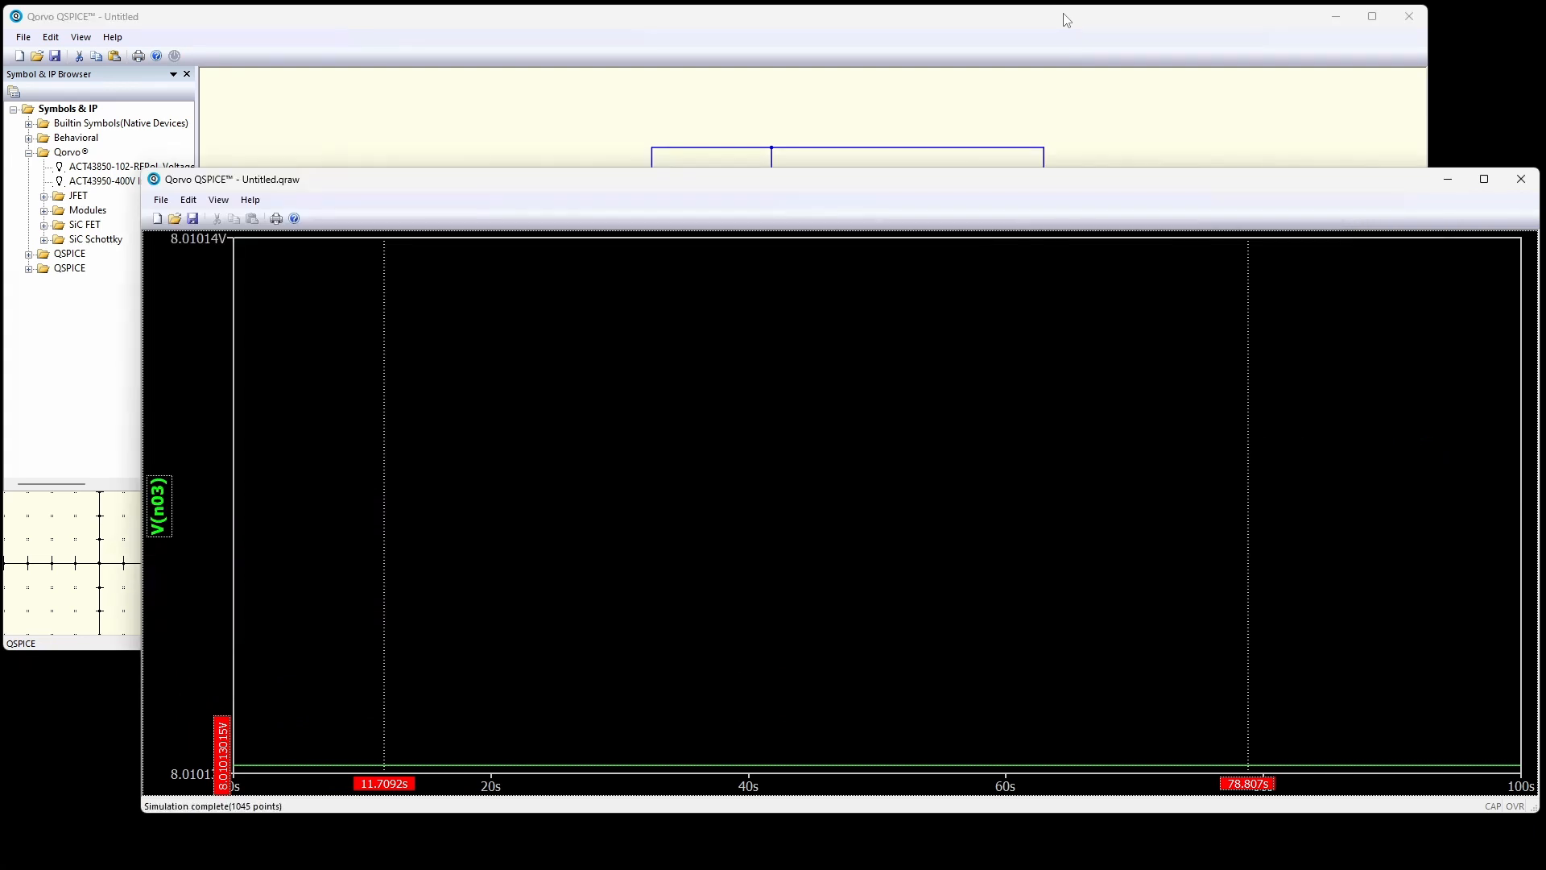
Bring the schematic back to the front and check the operating point at RC and the collector node.
{"action": "left_click", "coordinate": [1065, 17]}
{"action": "mouse_move", "coordinate": [774, 191]}
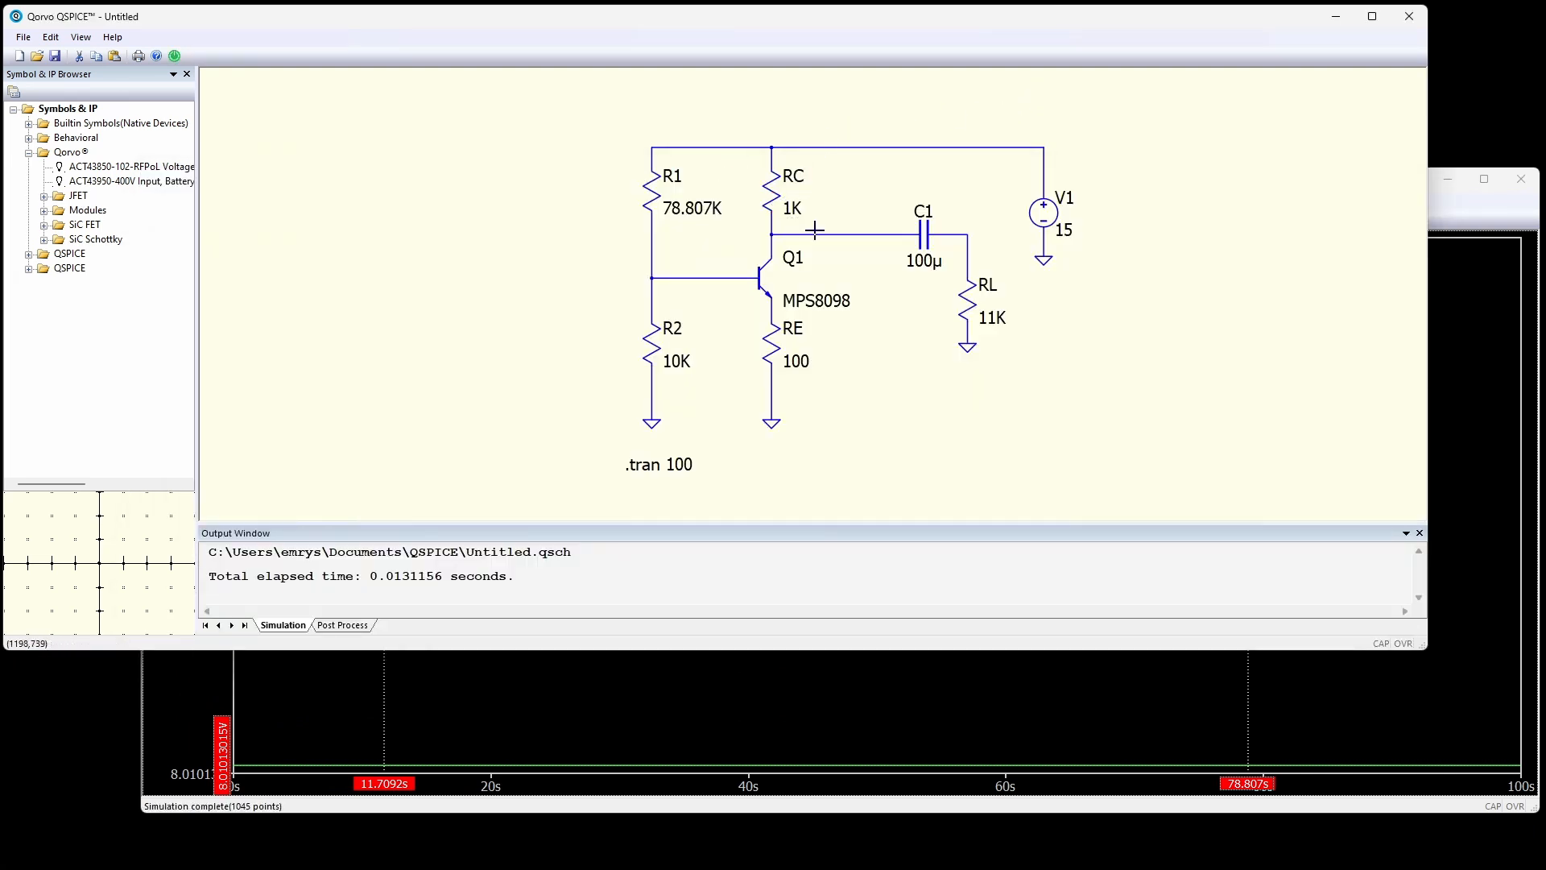
{"action": "mouse_move", "coordinate": [819, 238]}
Copy the 100µ capacitor C1 and place the duplicate beside the base node as the input coupling capacitor.
{"action": "left_click", "coordinate": [923, 235]}
{"action": "key", "text": "ctrl+c"}
{"action": "key", "text": "ctrl+v"}
{"action": "left_click", "coordinate": [597, 278]}
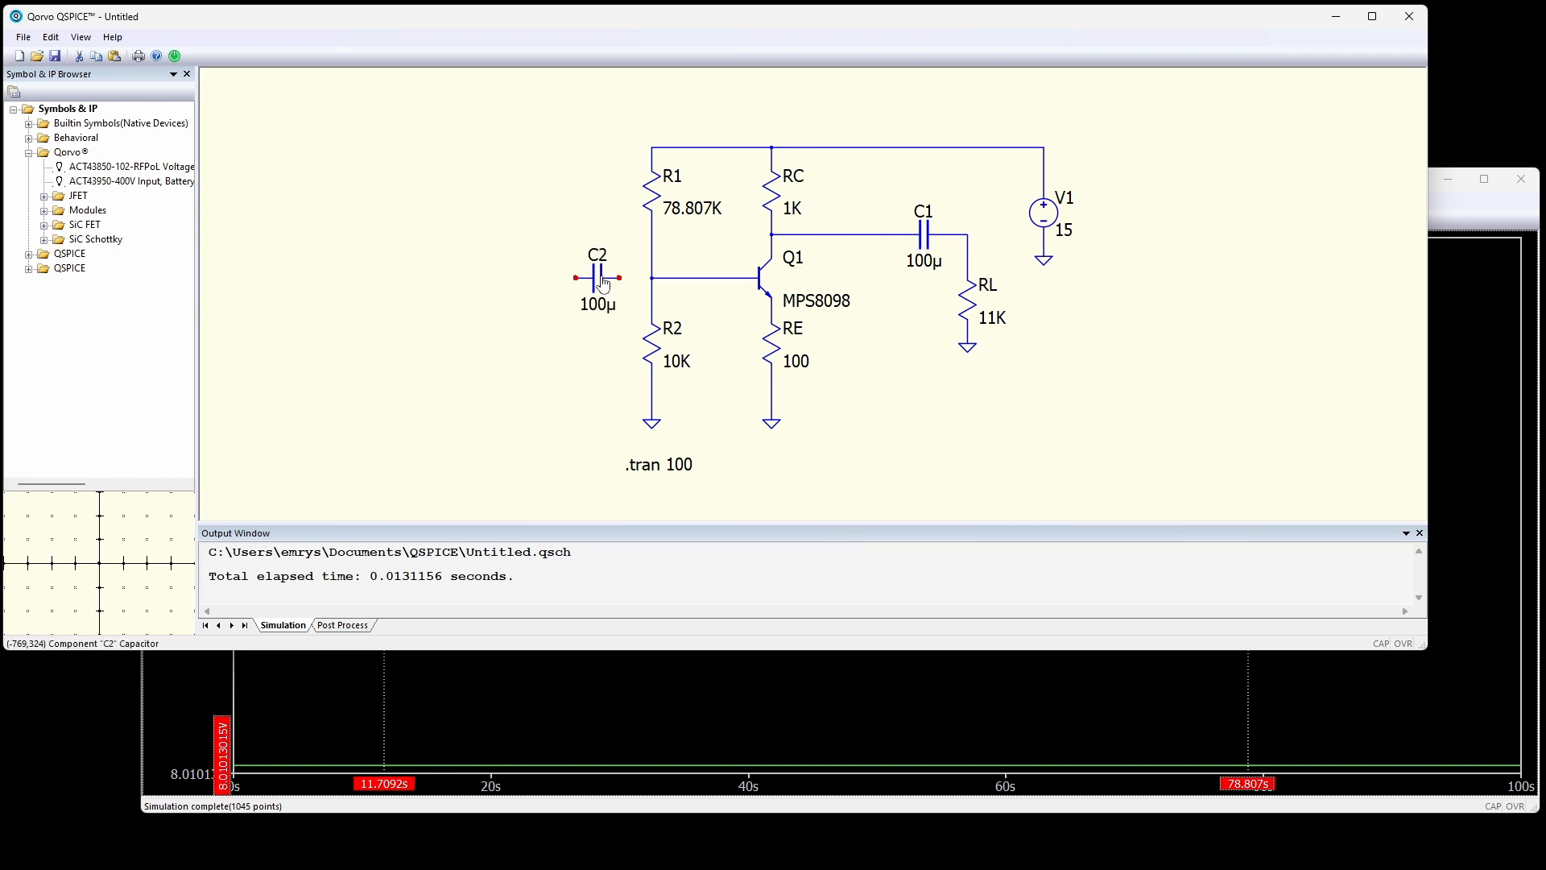
{"action": "right_click", "coordinate": [602, 276]}
{"action": "key", "text": "Escape"}
Wire the input capacitor to the base node, run a wire from its other end downward, and ground it.
{"action": "key", "text": "w"}
{"action": "left_click", "coordinate": [652, 278]}
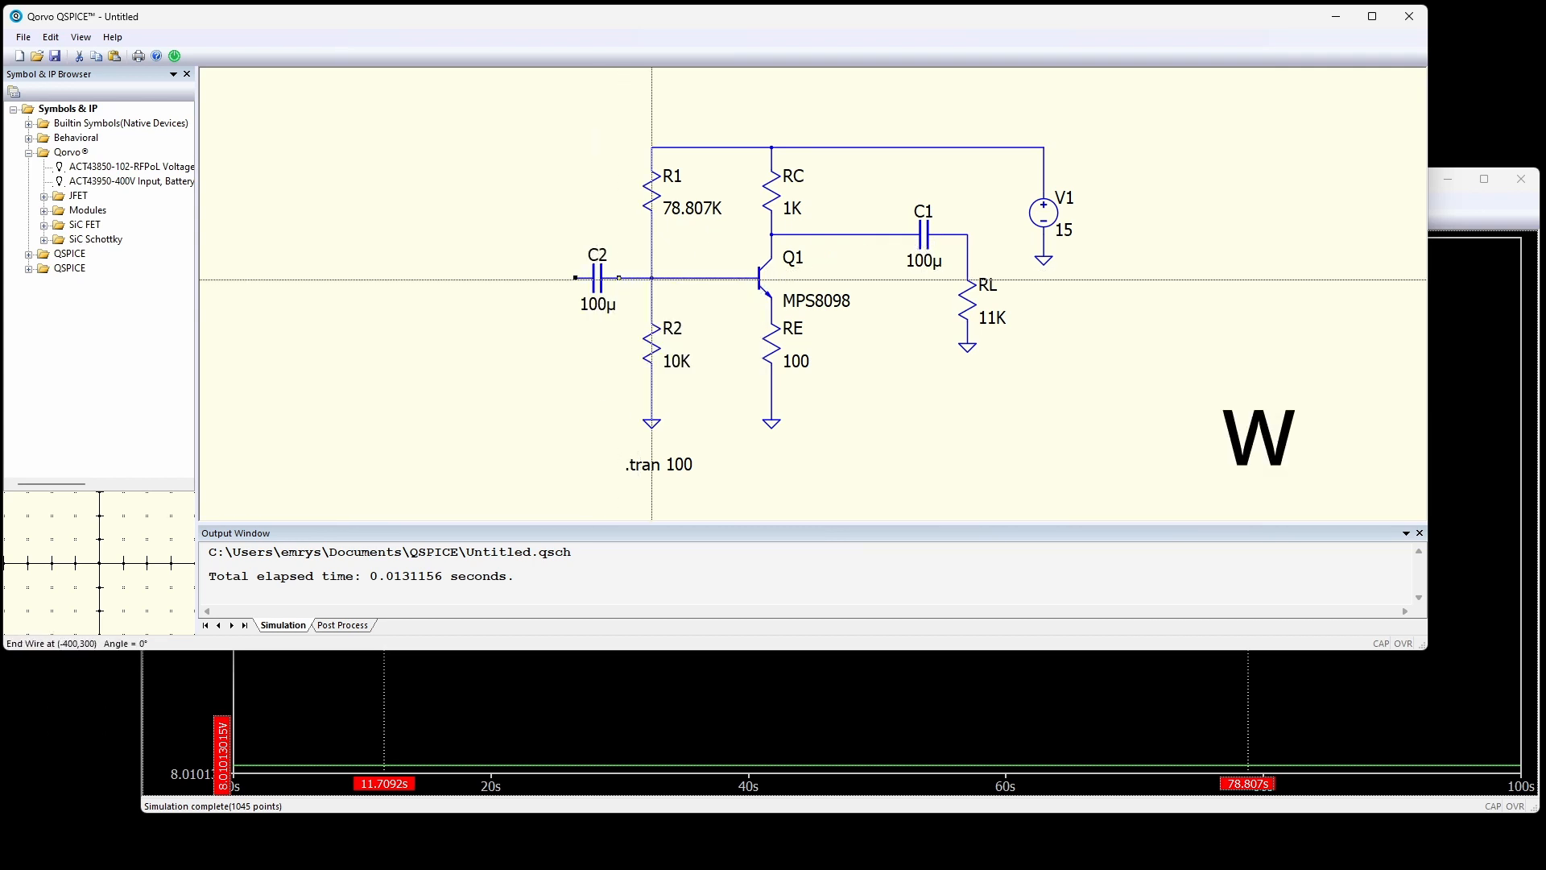
{"action": "left_click", "coordinate": [467, 278]}
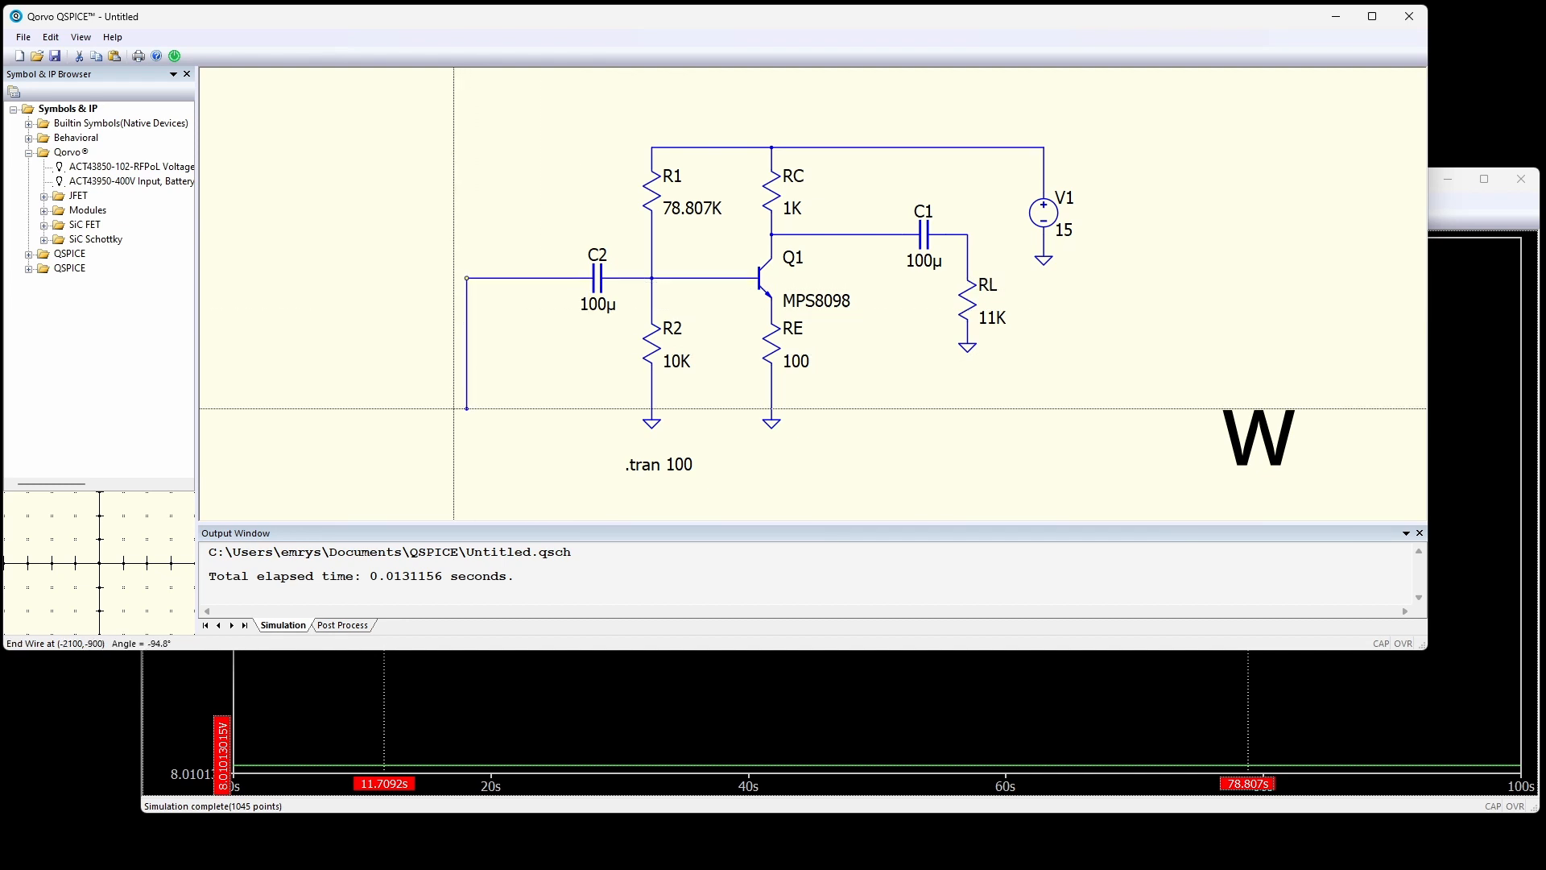
{"action": "left_click", "coordinate": [467, 396]}
{"action": "key", "text": "g"}
{"action": "left_click", "coordinate": [467, 396]}
Place a voltage source on the grounded input wire and set its value to 0 ac=1.
{"action": "key", "text": "v"}
{"action": "left_click", "coordinate": [466, 344]}
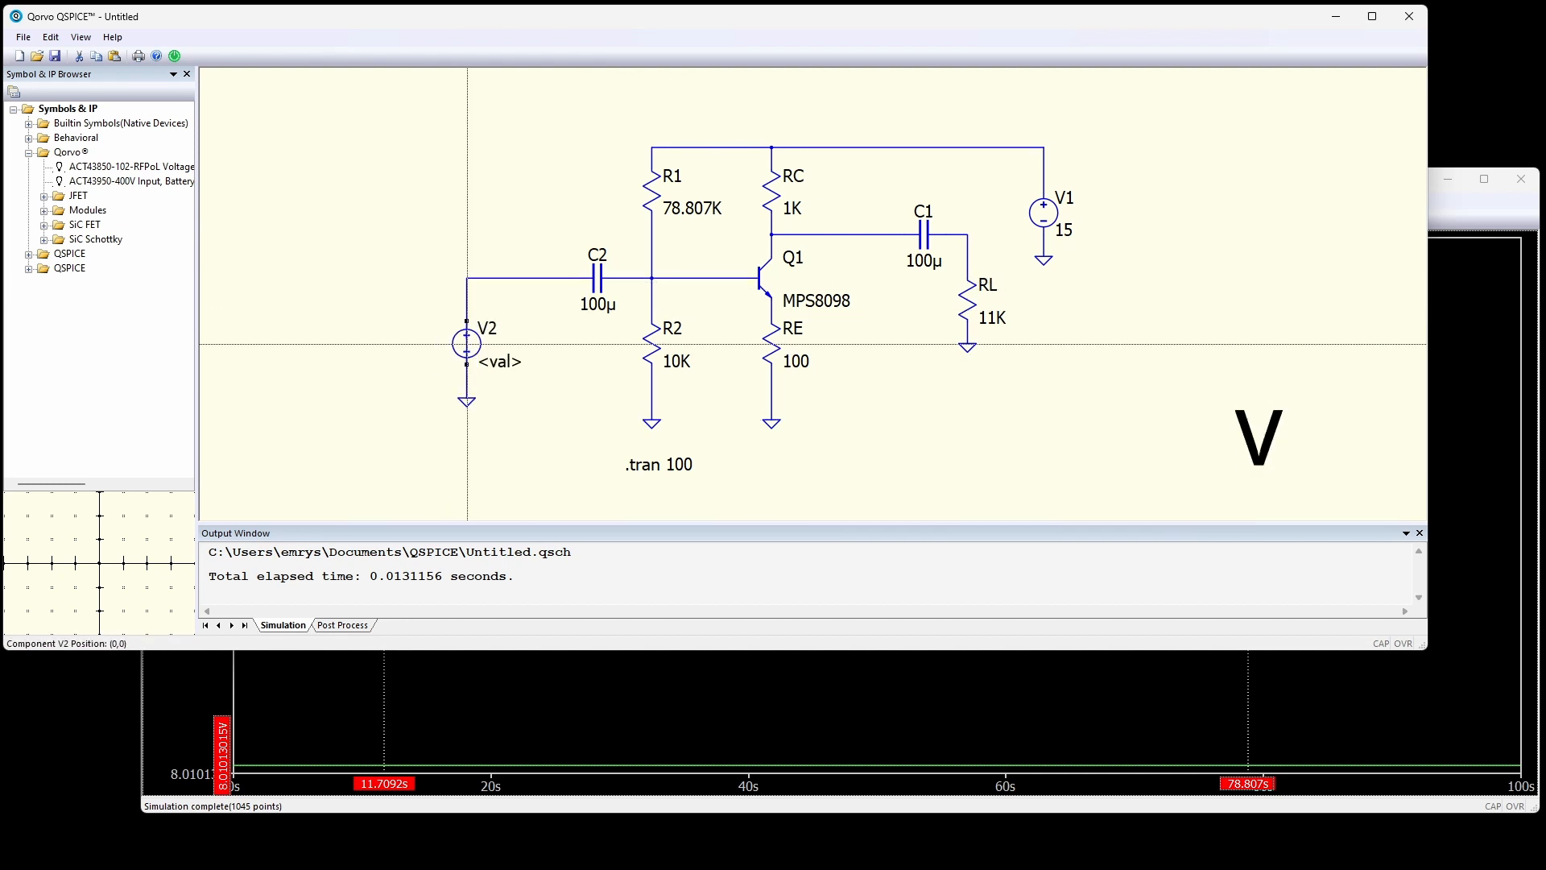
{"action": "double_click", "coordinate": [506, 362]}
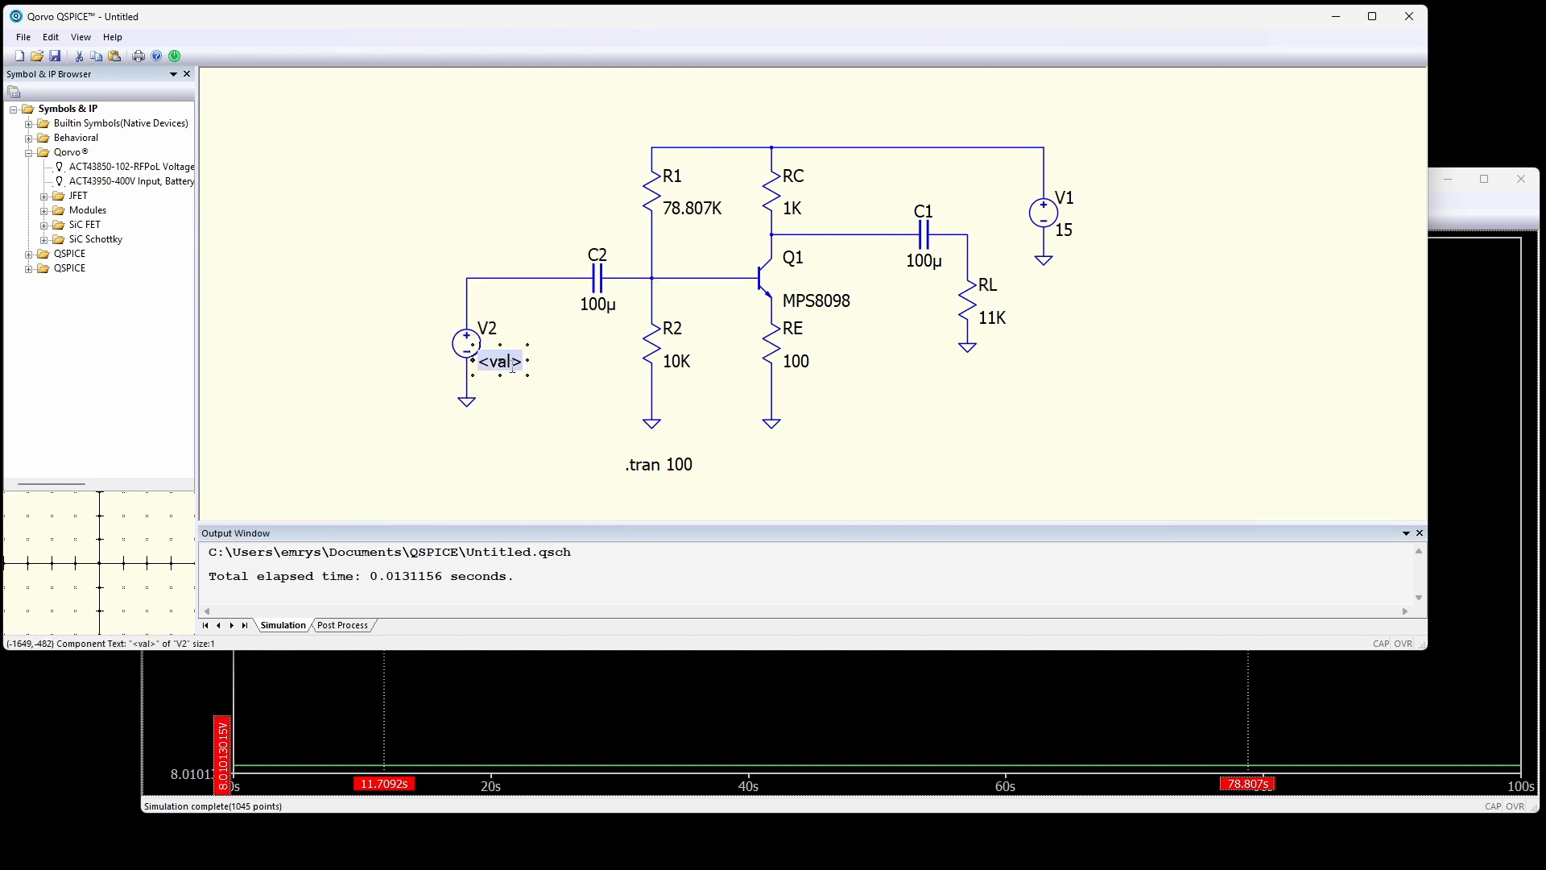
{"action": "type", "text": "0 ac=1"}
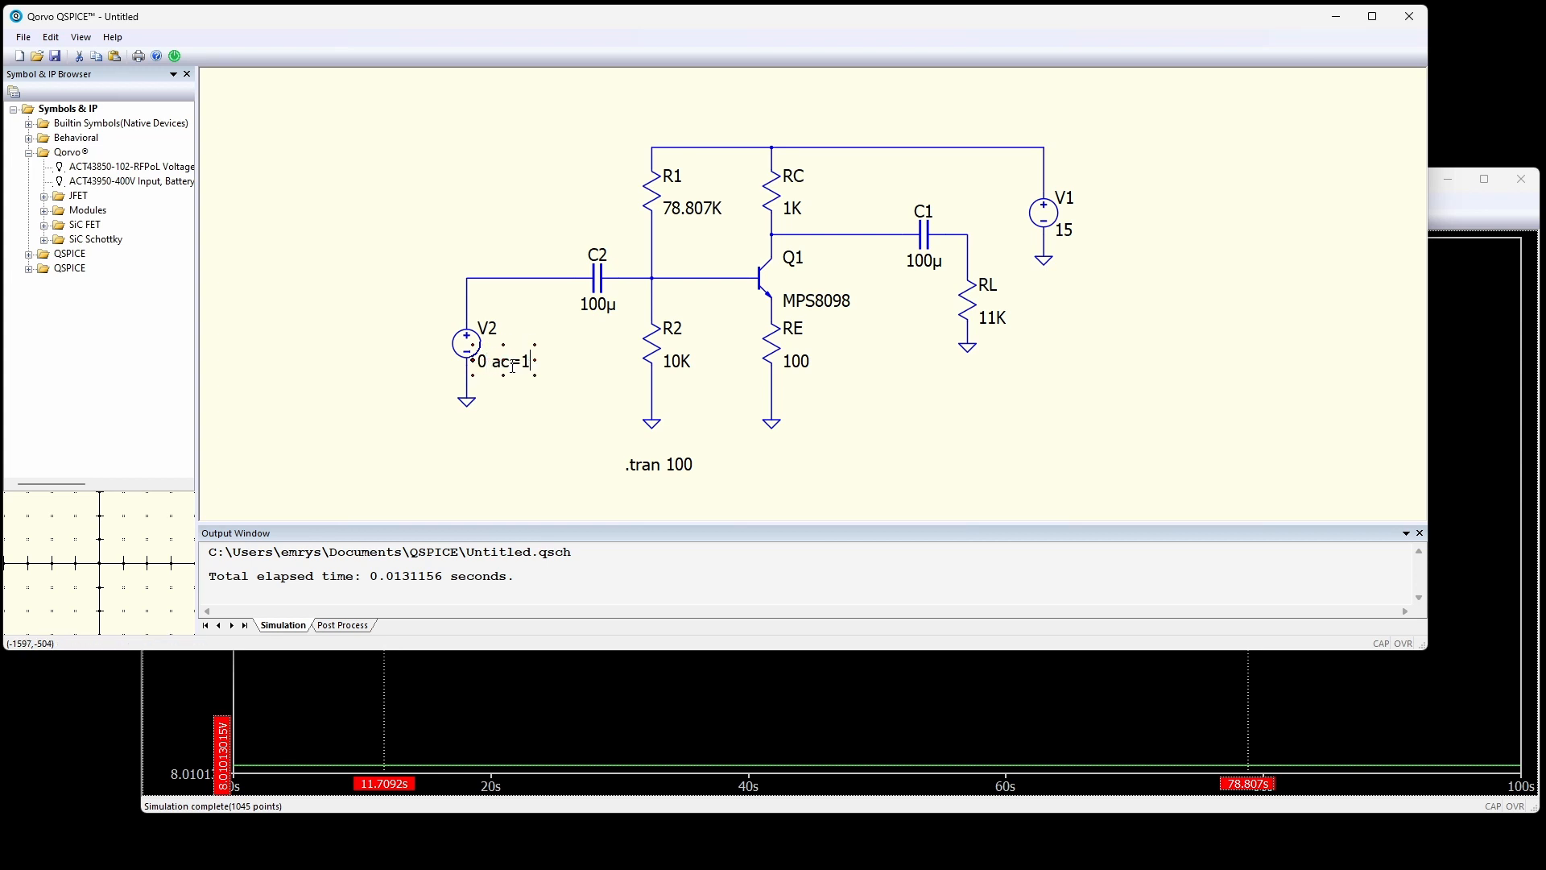
{"action": "key", "text": "Return"}
Replace the .tran 100 directive below the circuit with .ac dec 101 1 1G.
{"action": "left_click_drag", "start_coordinate": [663, 465], "coordinate": [665, 475]}
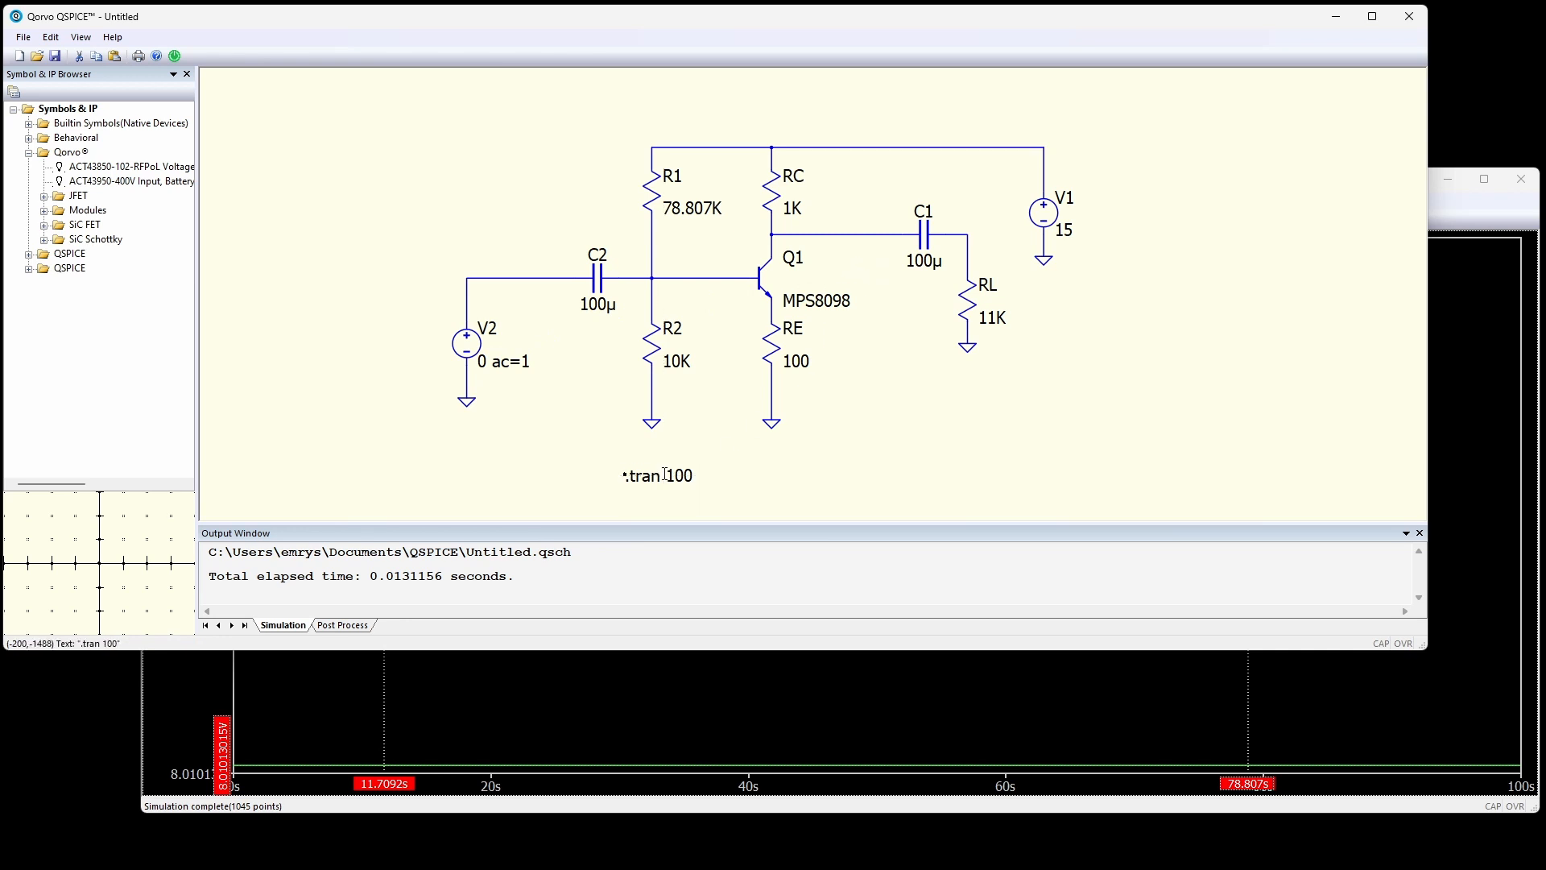
{"action": "key", "text": "Delete"}
{"action": "type", "text": ".ac"}
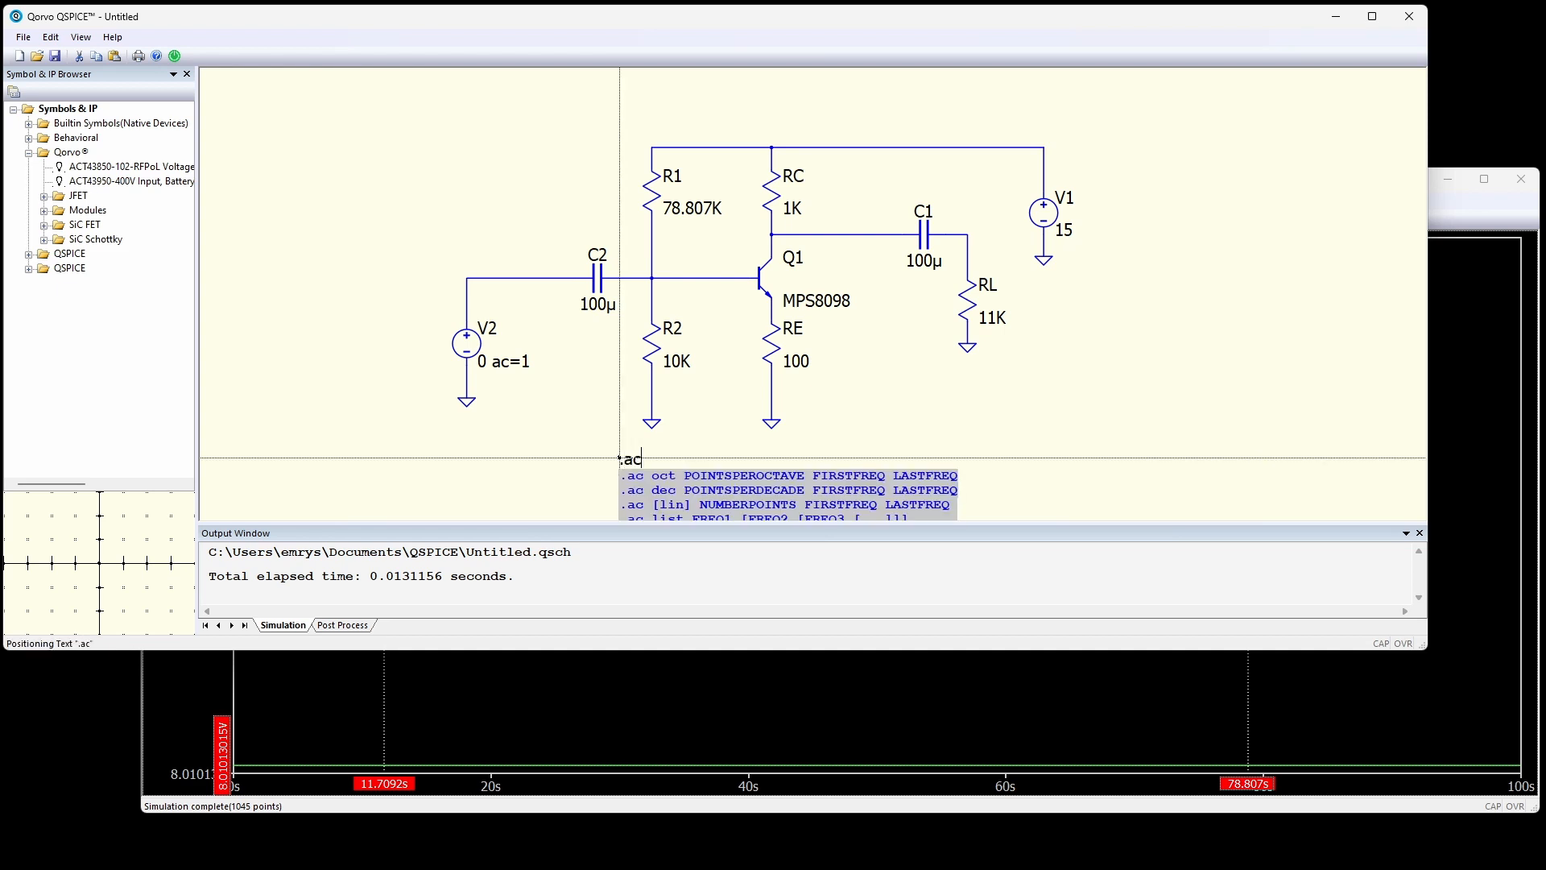
{"action": "type", "text": " dec"}
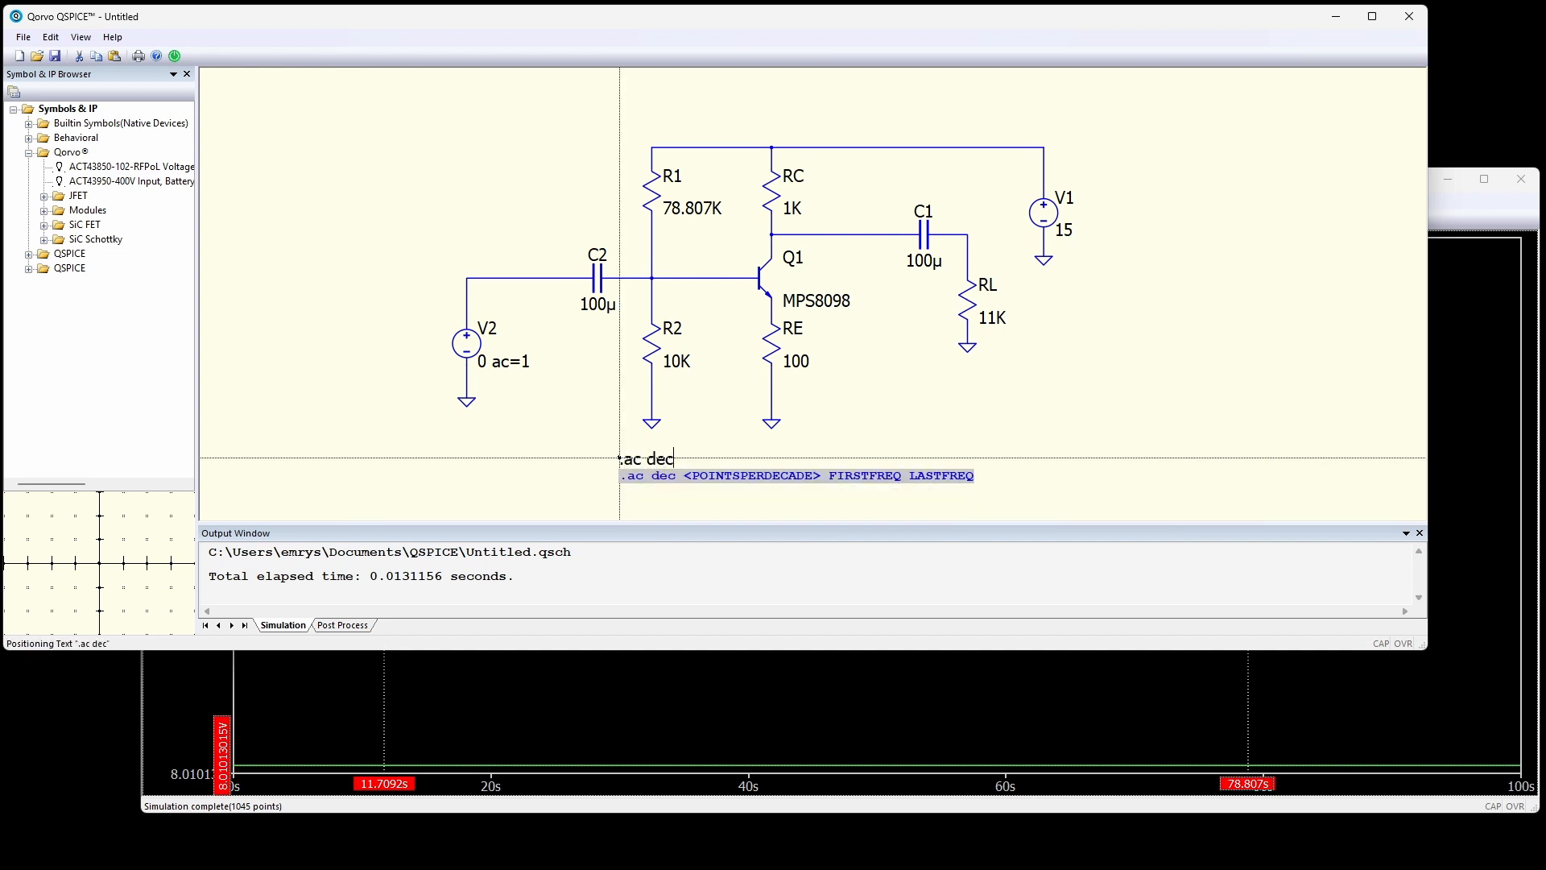
{"action": "type", "text": " 101"}
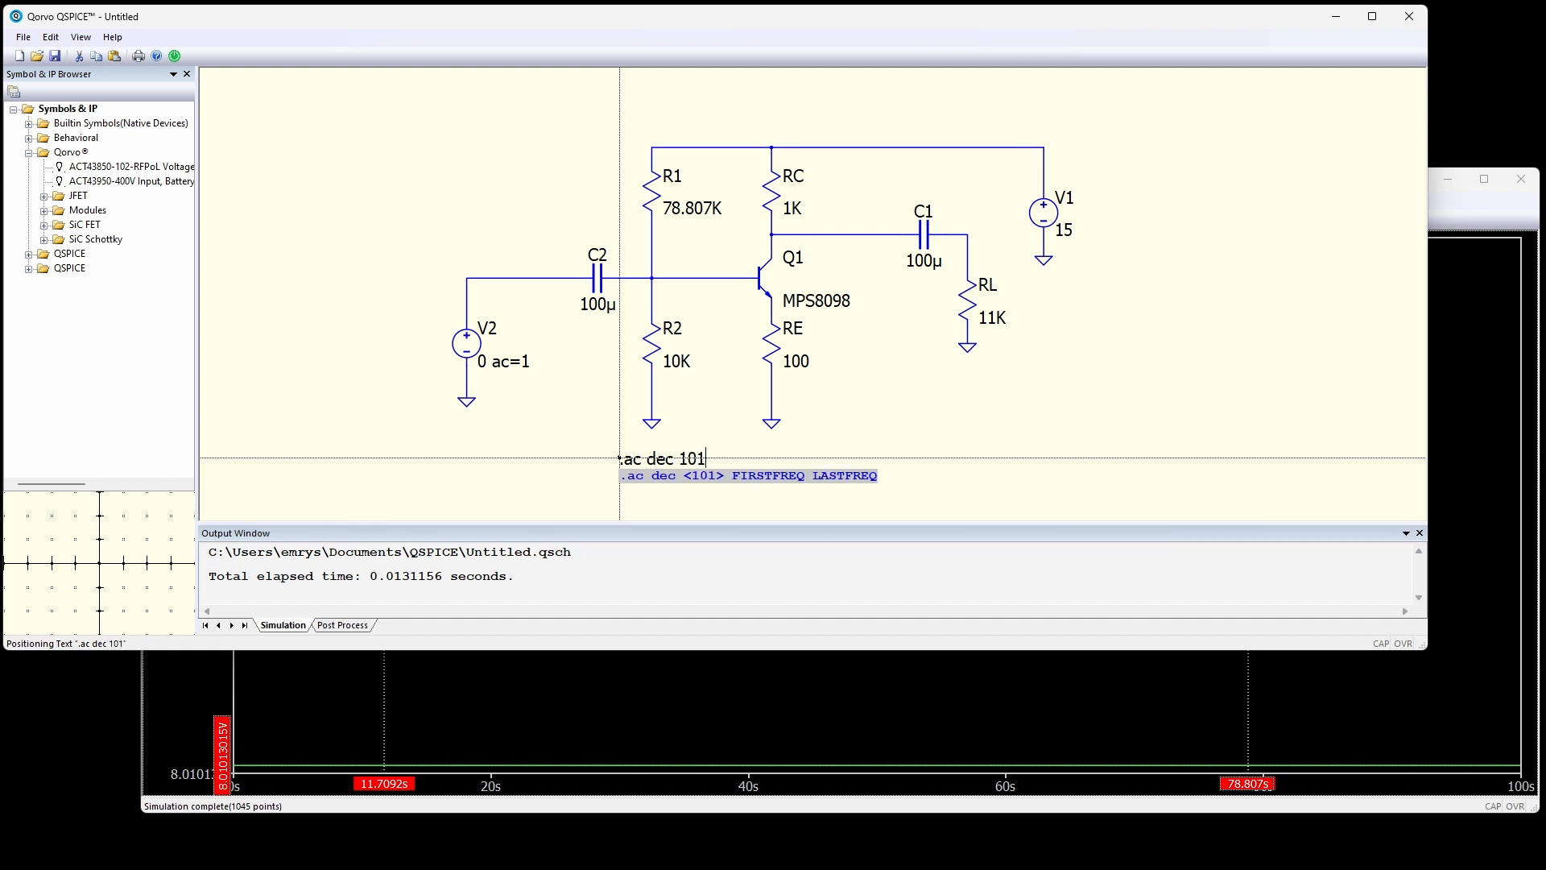
{"action": "type", "text": " 1 1G"}
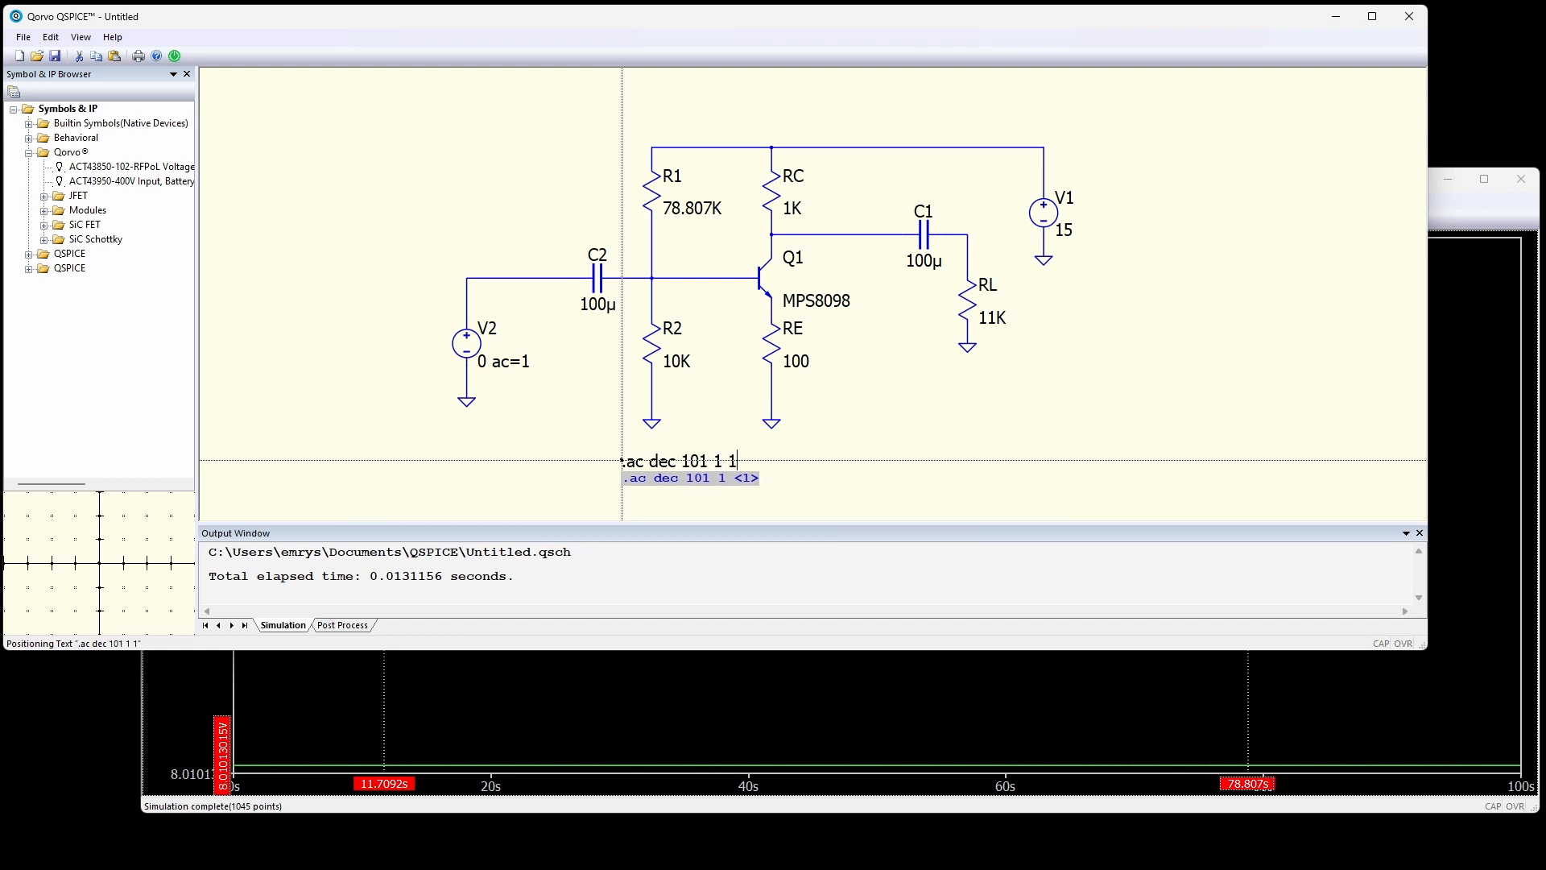
{"action": "left_click", "coordinate": [619, 457]}
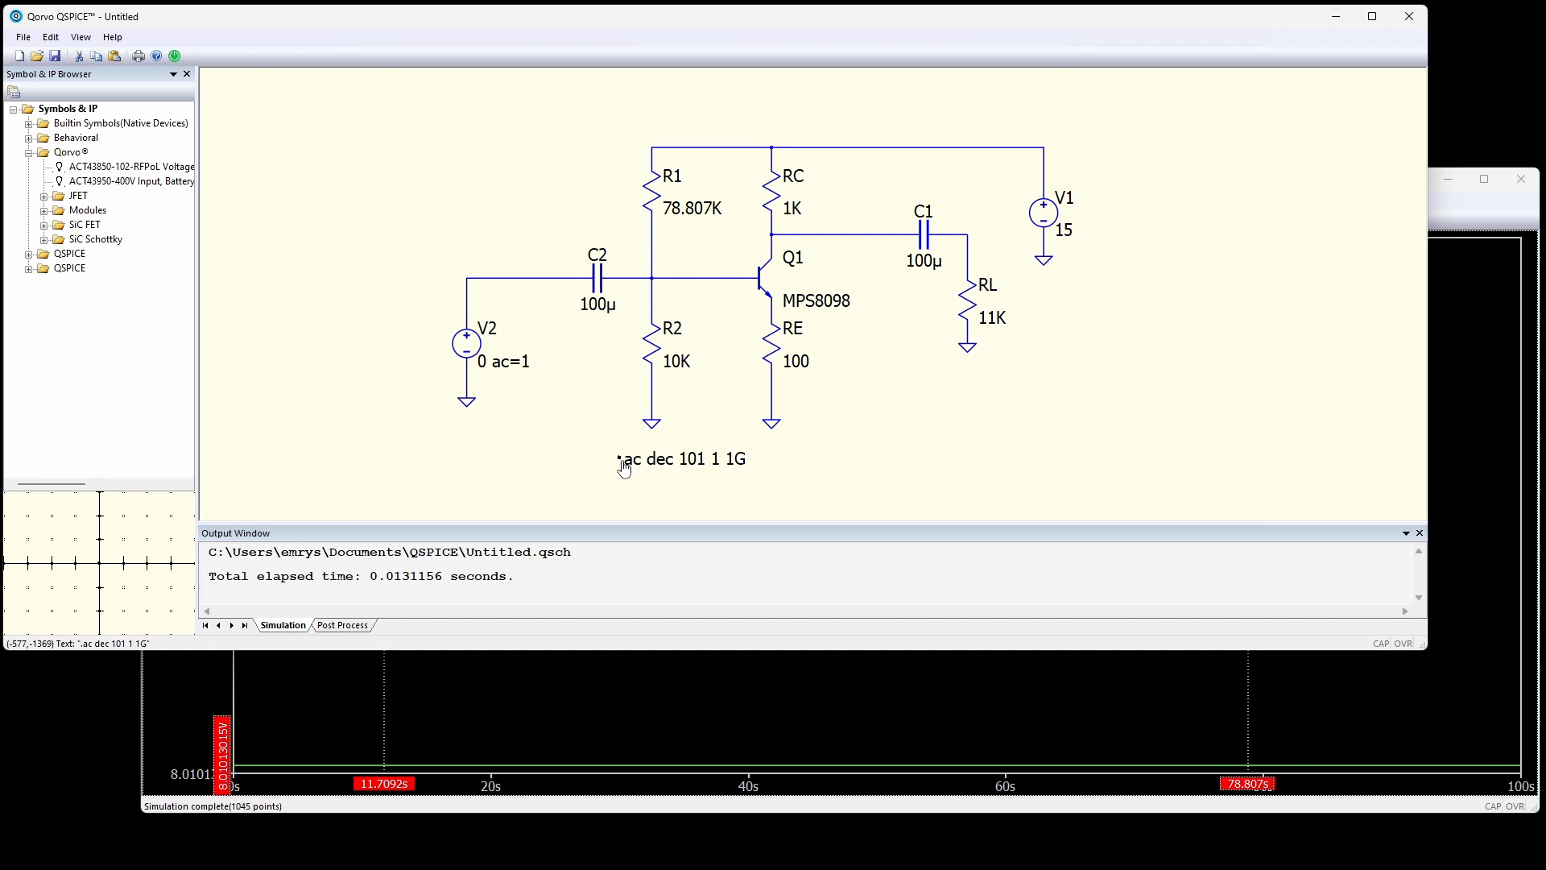
Run the AC simulation and probe the output node between C1 and RL.
{"action": "right_click", "coordinate": [925, 408]}
{"action": "left_click", "coordinate": [960, 424]}
{"action": "left_click", "coordinate": [968, 256]}
{"action": "key", "text": "alt+Tab"}
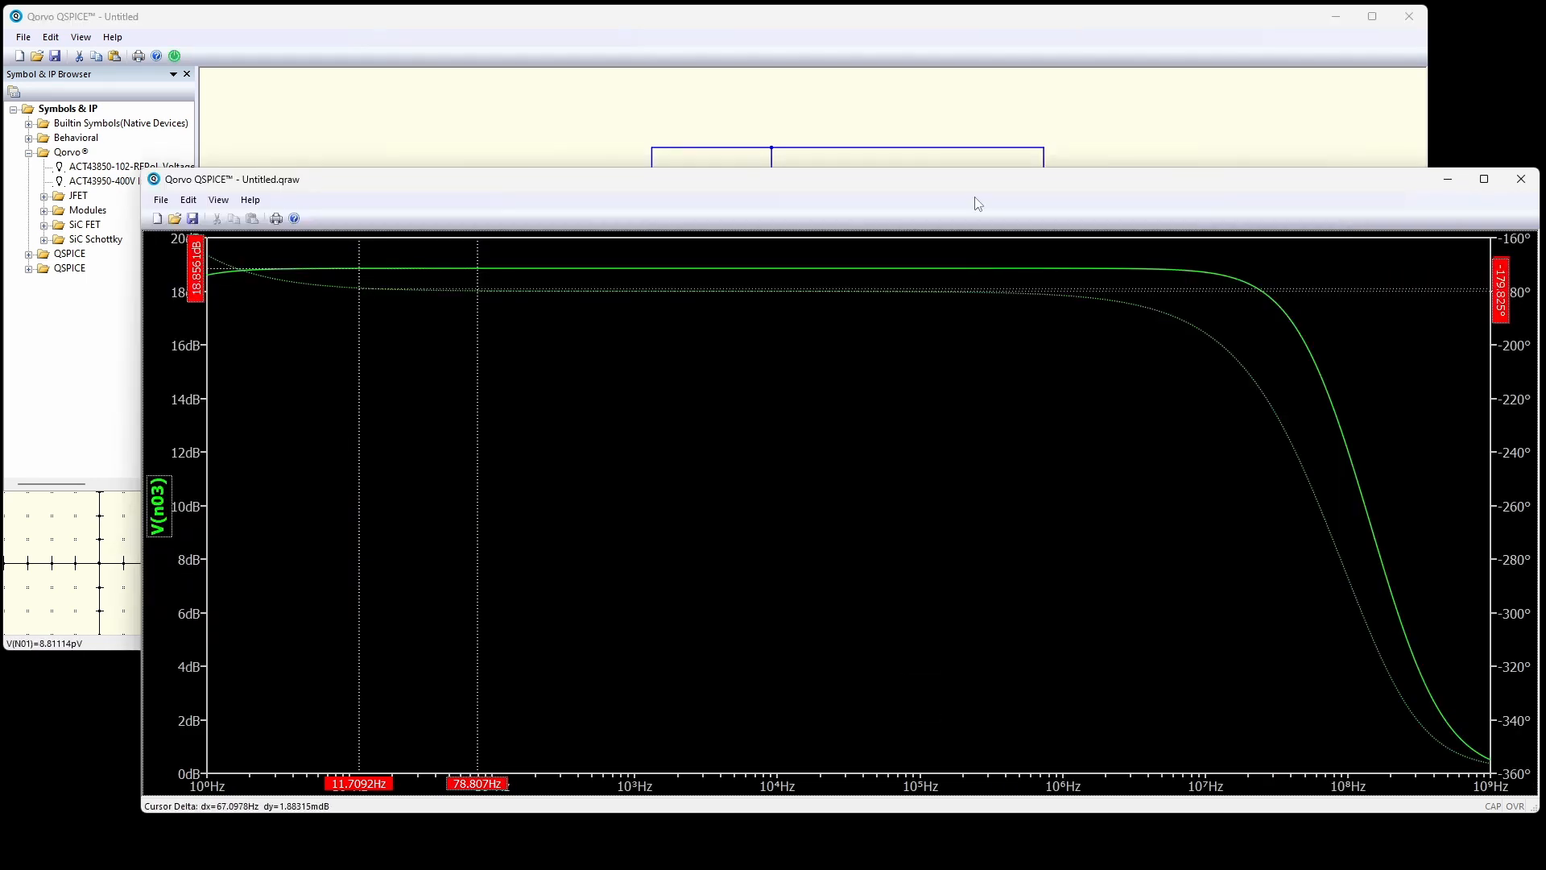
{"action": "left_click", "coordinate": [1042, 115]}
{"action": "left_click", "coordinate": [968, 253]}
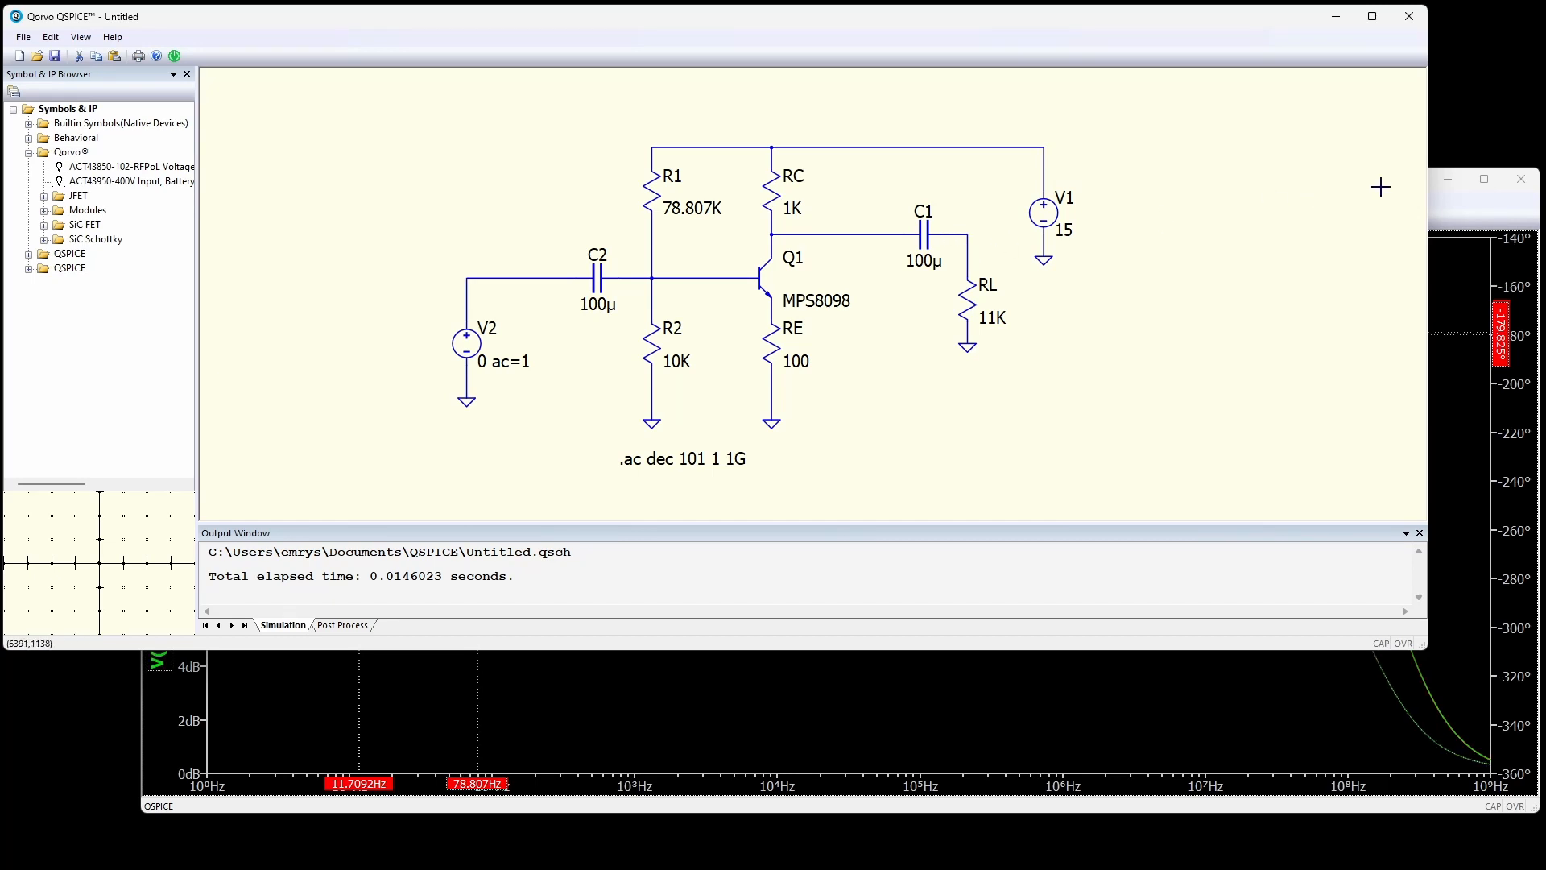
Plot only the voltage at the top of RL and move the plot cursor to the midband, about 2 kHz.
{"action": "left_click", "coordinate": [1457, 206]}
{"action": "left_click", "coordinate": [1071, 121]}
{"action": "left_click", "coordinate": [966, 258]}
{"action": "left_click", "coordinate": [967, 254]}
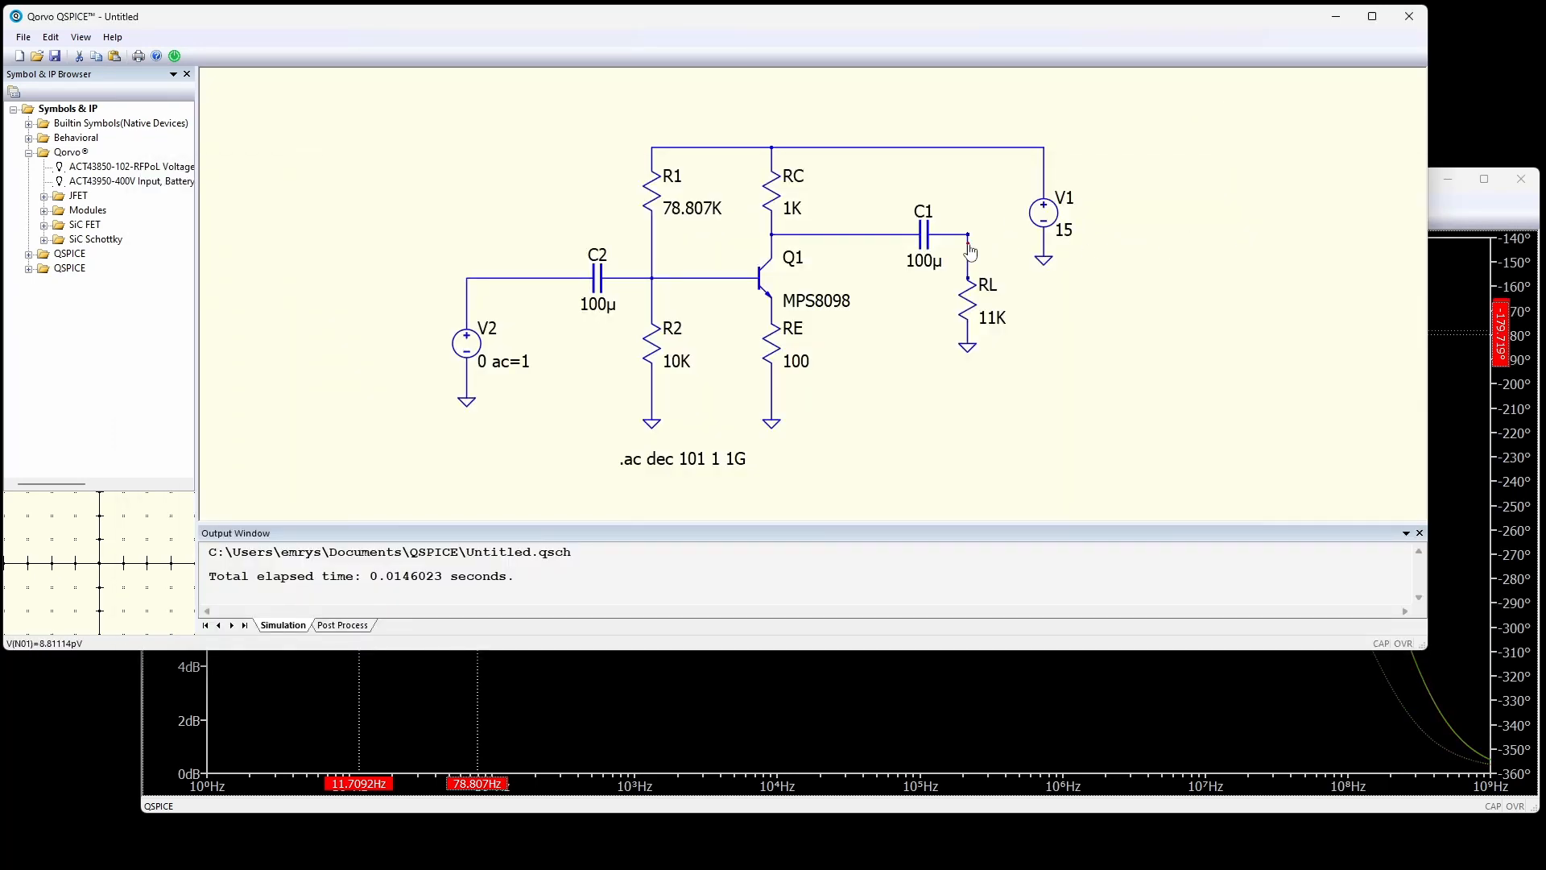
{"action": "left_click", "coordinate": [1477, 201]}
{"action": "left_click_drag", "start_coordinate": [478, 314], "coordinate": [702, 809]}
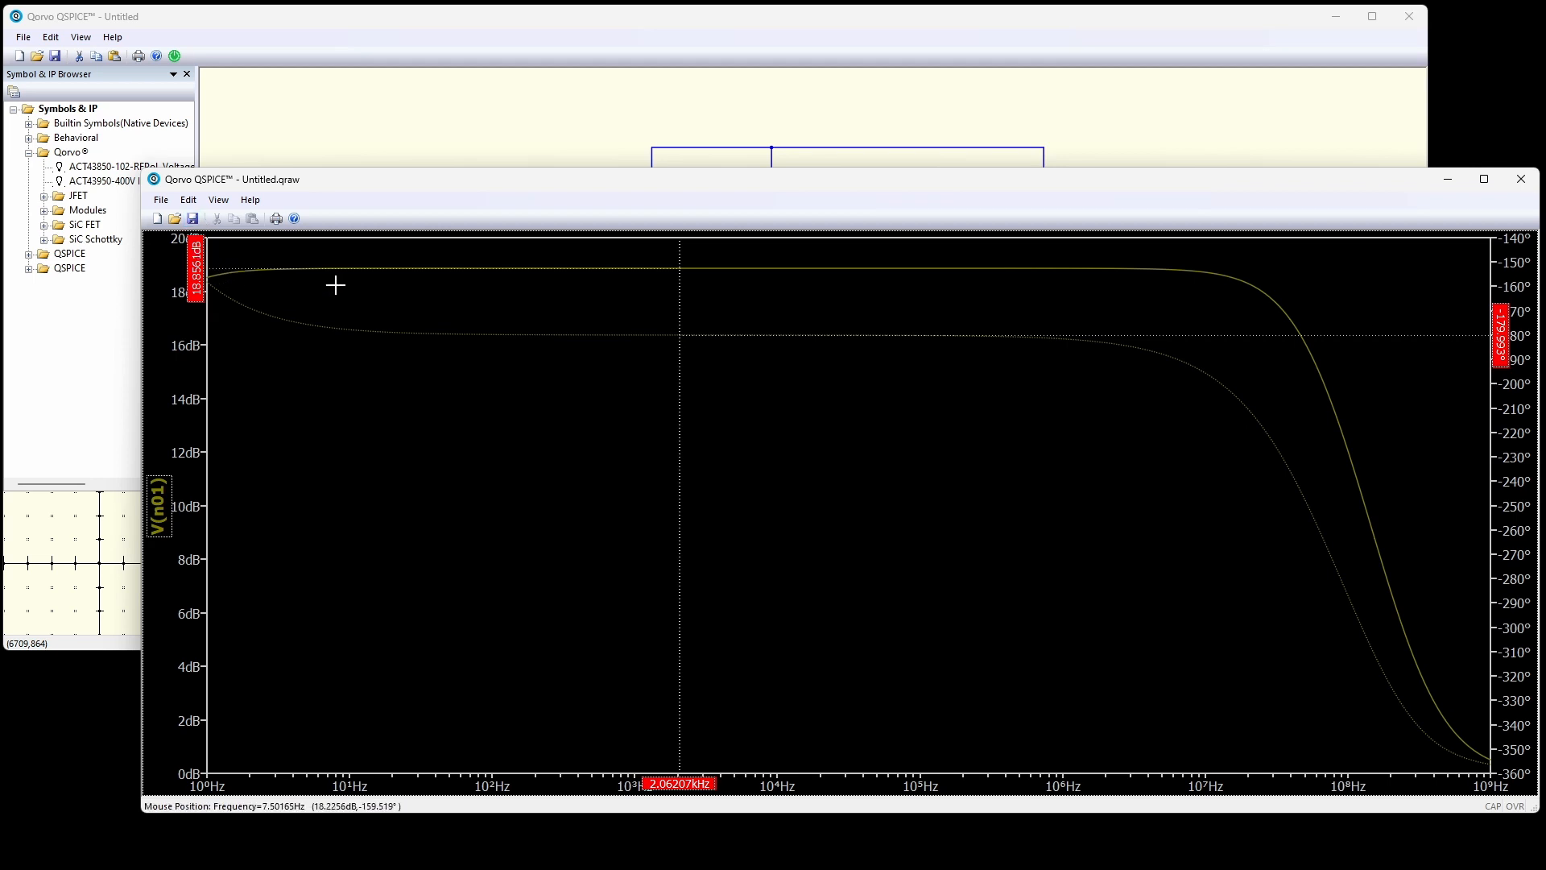
Set the load resistor RL to 1Meg, then rerun the AC simulation and view the output gain plot.
{"action": "left_click", "coordinate": [445, 126]}
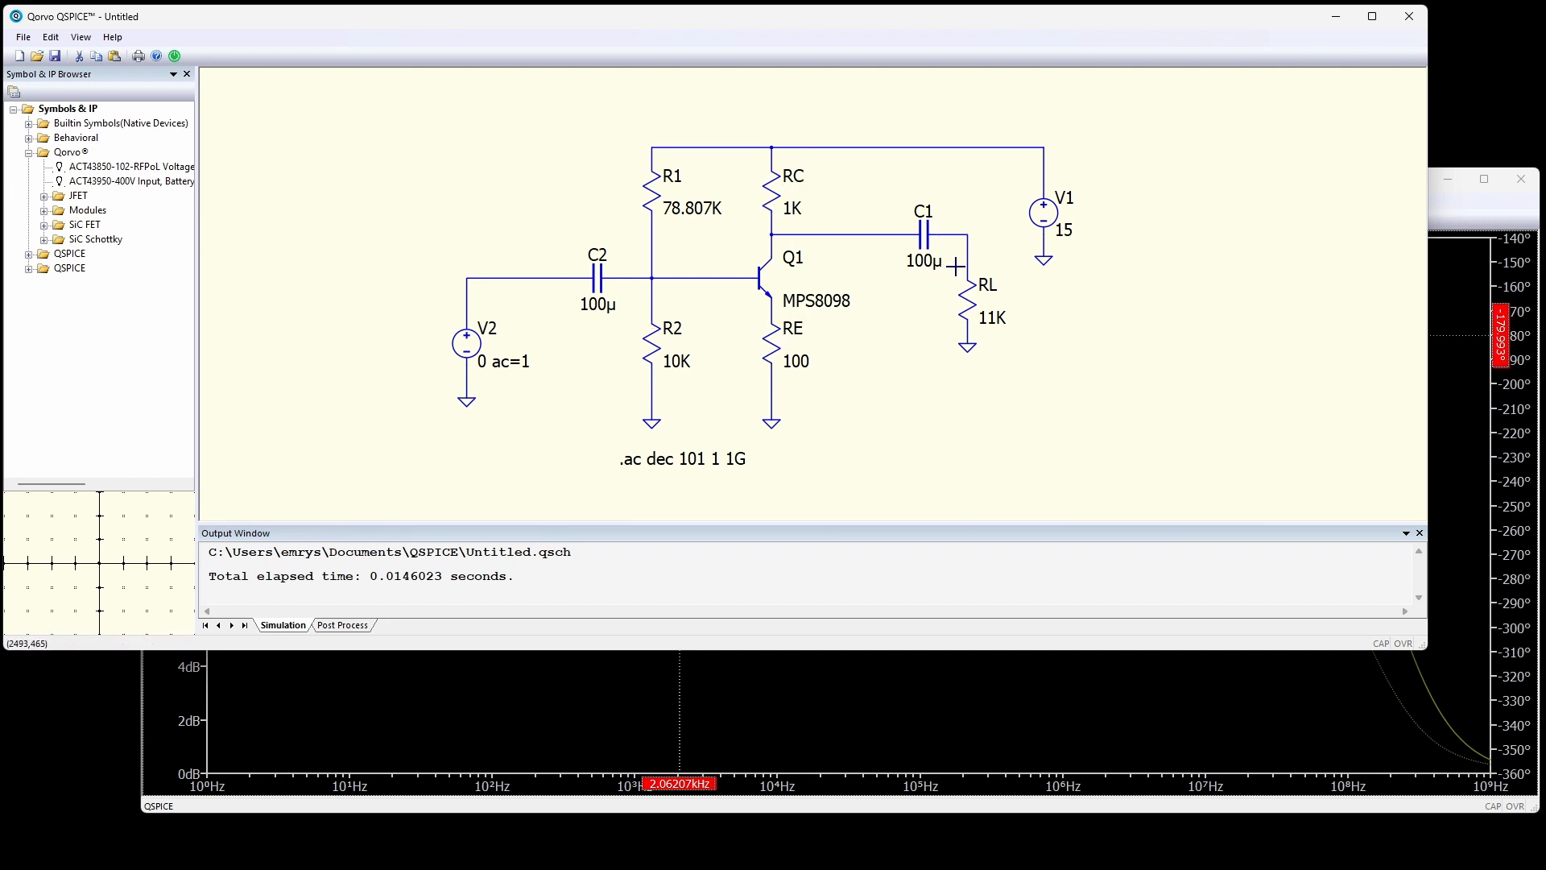
{"action": "double_click", "coordinate": [1005, 317]}
{"action": "type", "text": "1Meg"}
{"action": "key", "text": "Return"}
{"action": "right_click", "coordinate": [1079, 333]}
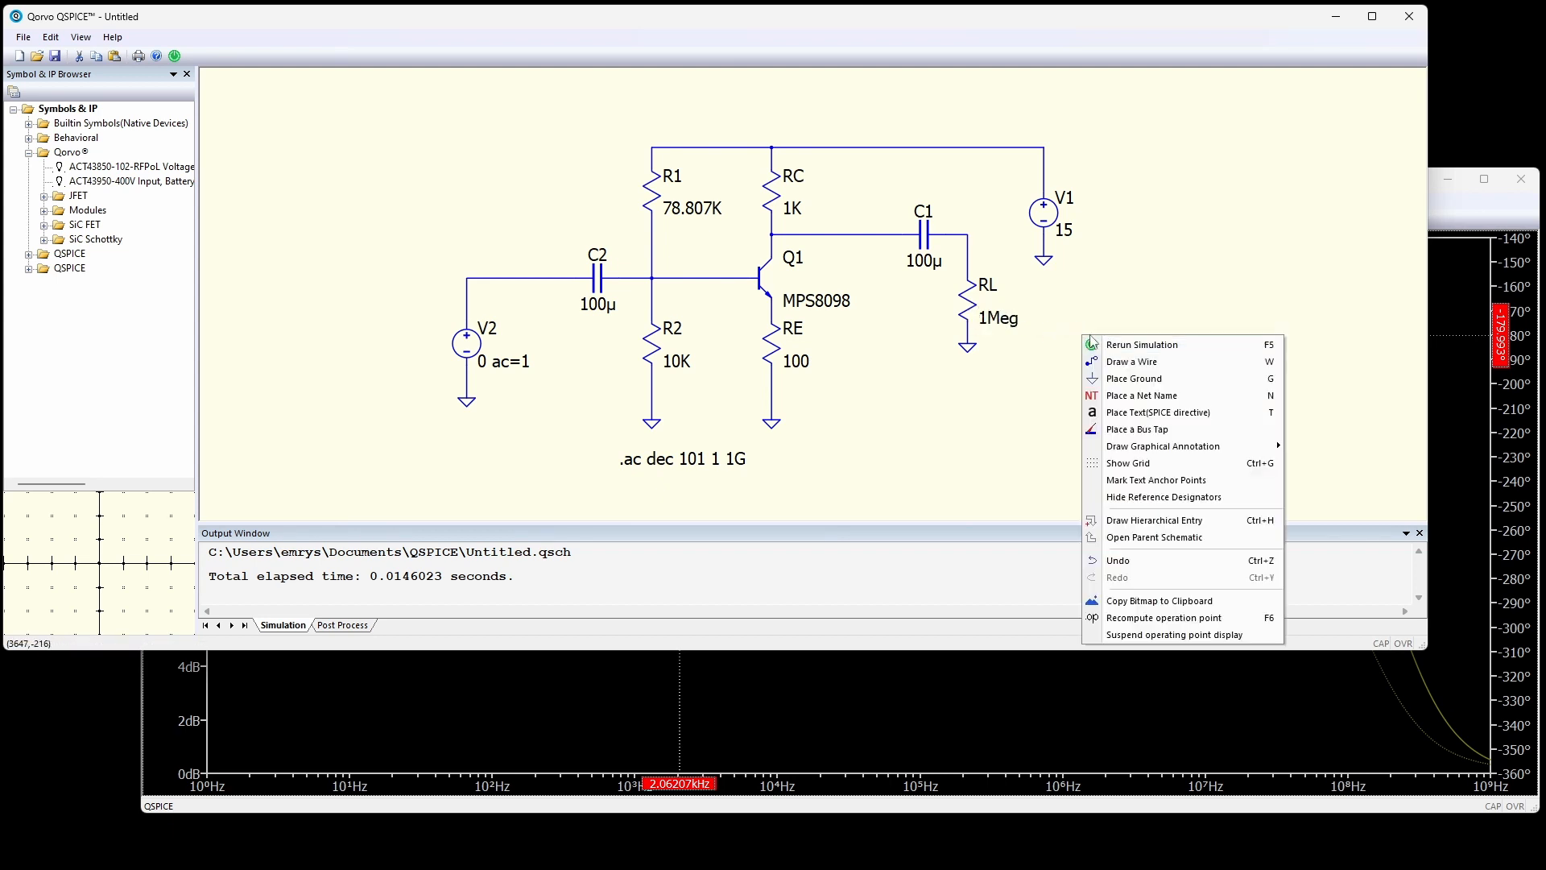
{"action": "left_click", "coordinate": [1122, 348]}
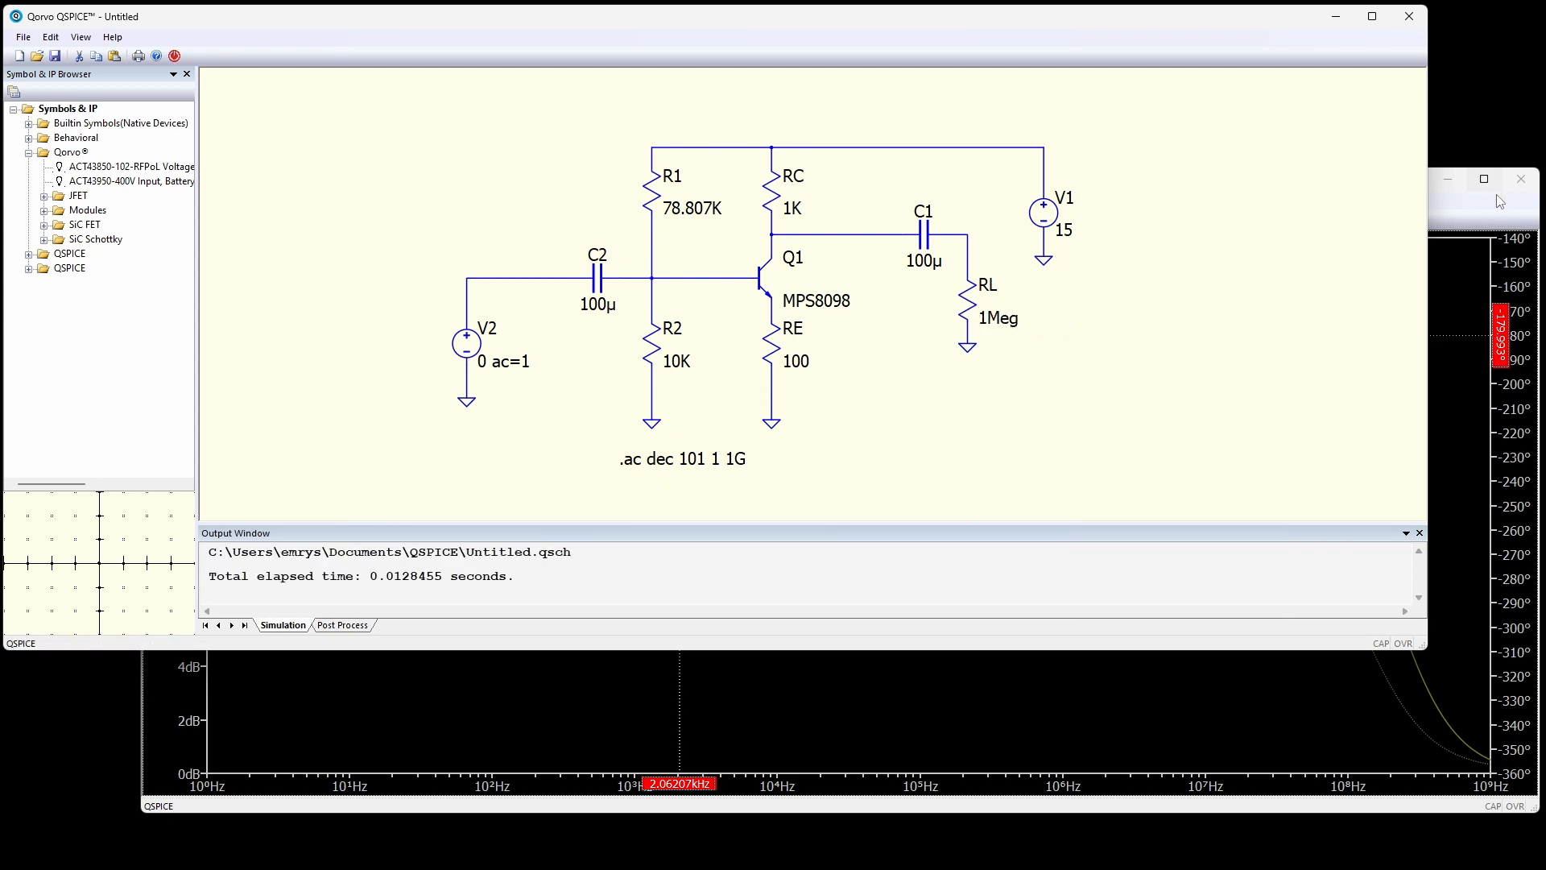
{"action": "left_click", "coordinate": [1497, 199]}
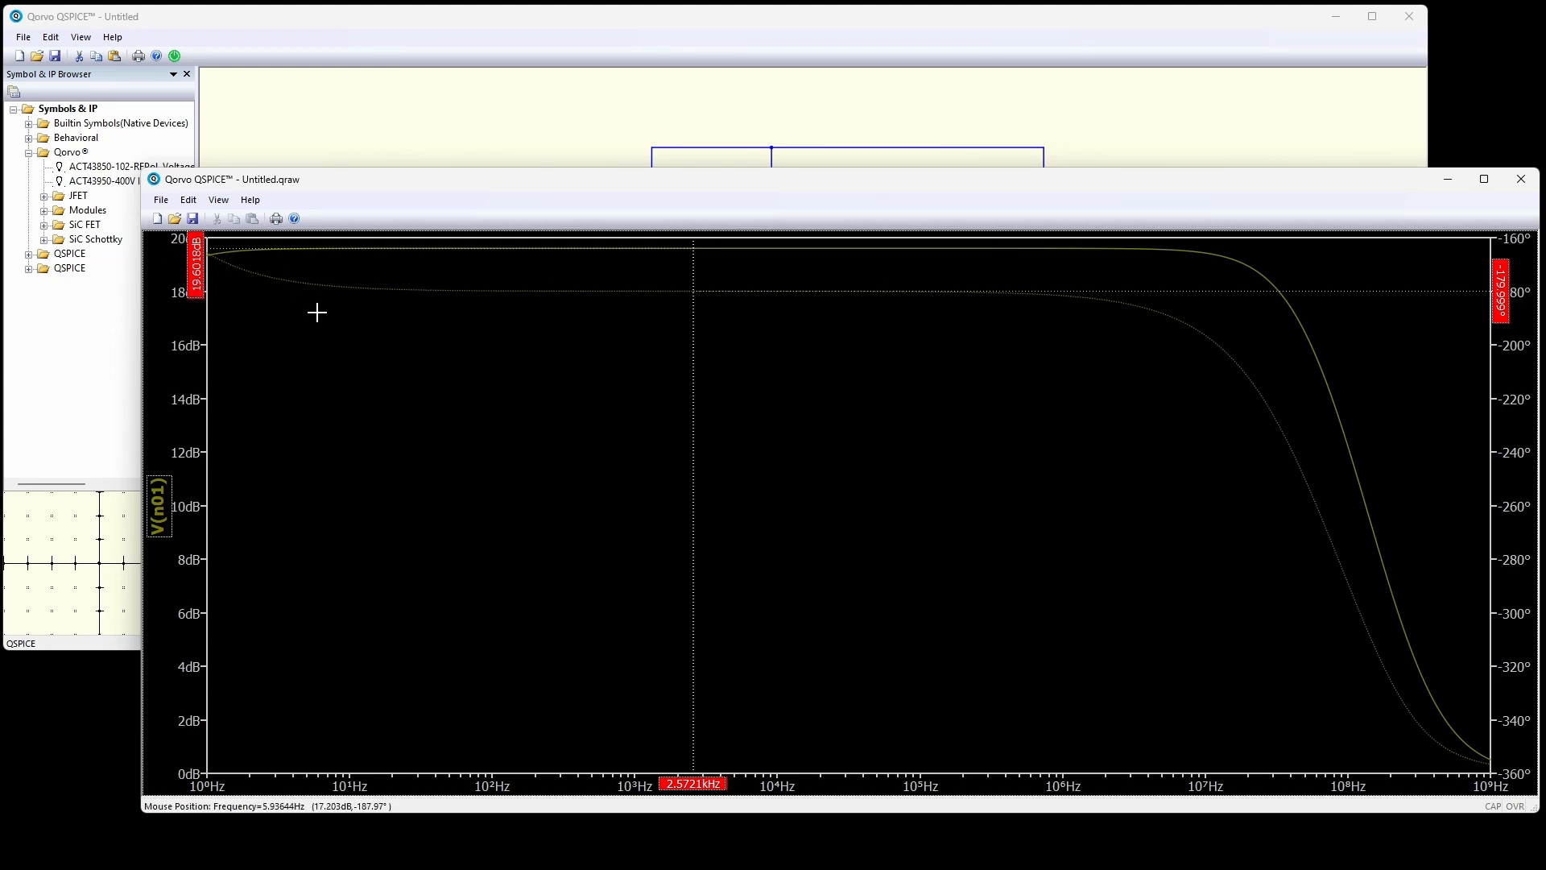
Copy the 100µ output capacitor C1, place the rotated duplicate beside RE, and shift its value label clear of the symbol.
{"action": "left_click", "coordinate": [708, 28]}
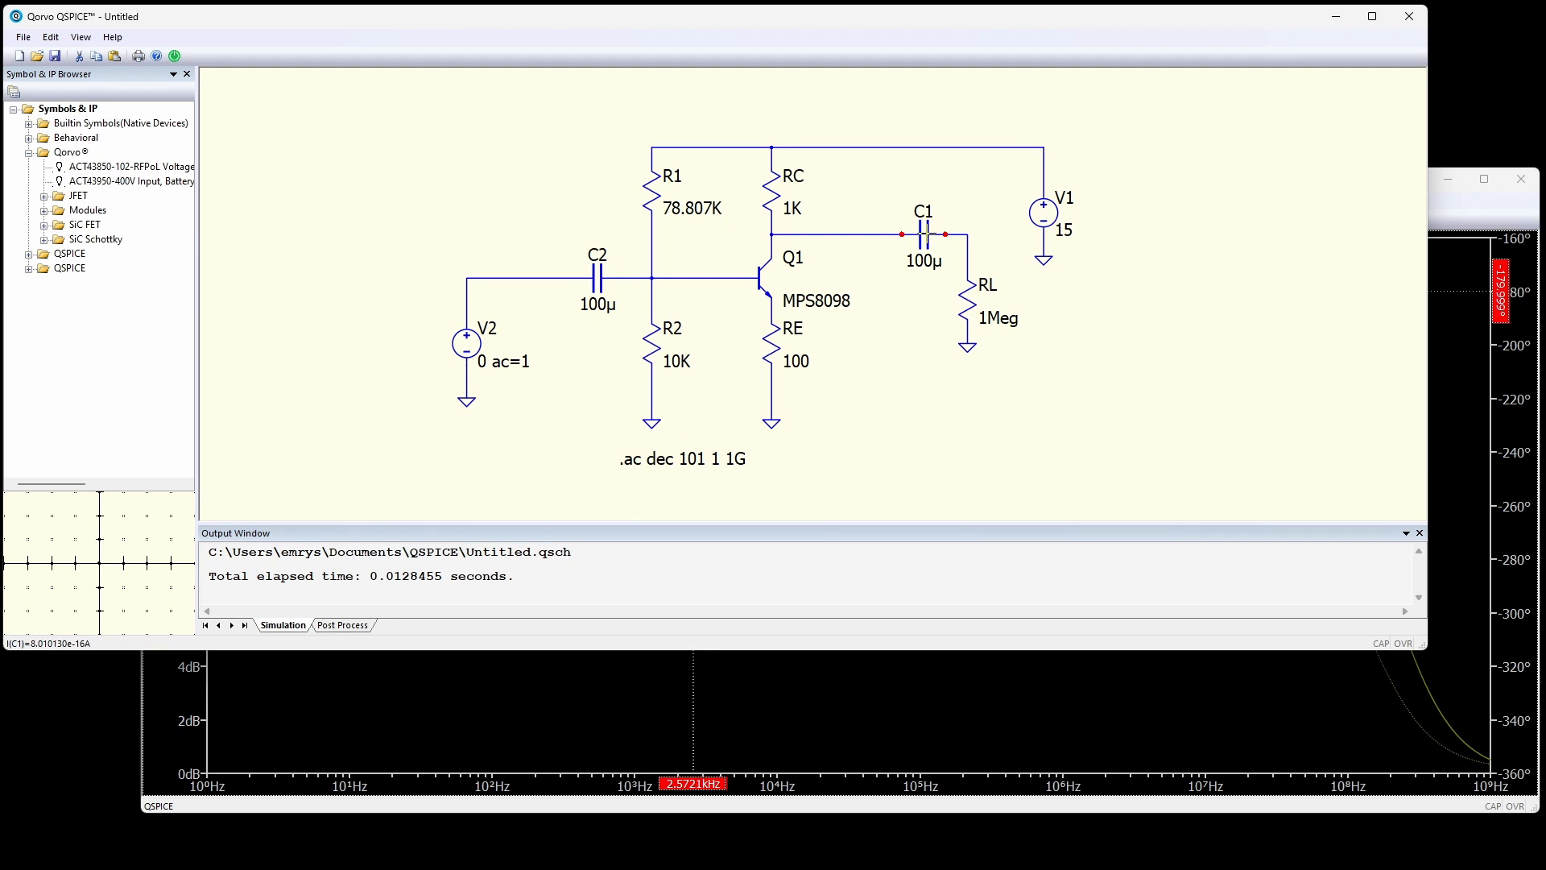
{"action": "key", "text": "ctrl+c"}
{"action": "key", "text": "ctrl+v"}
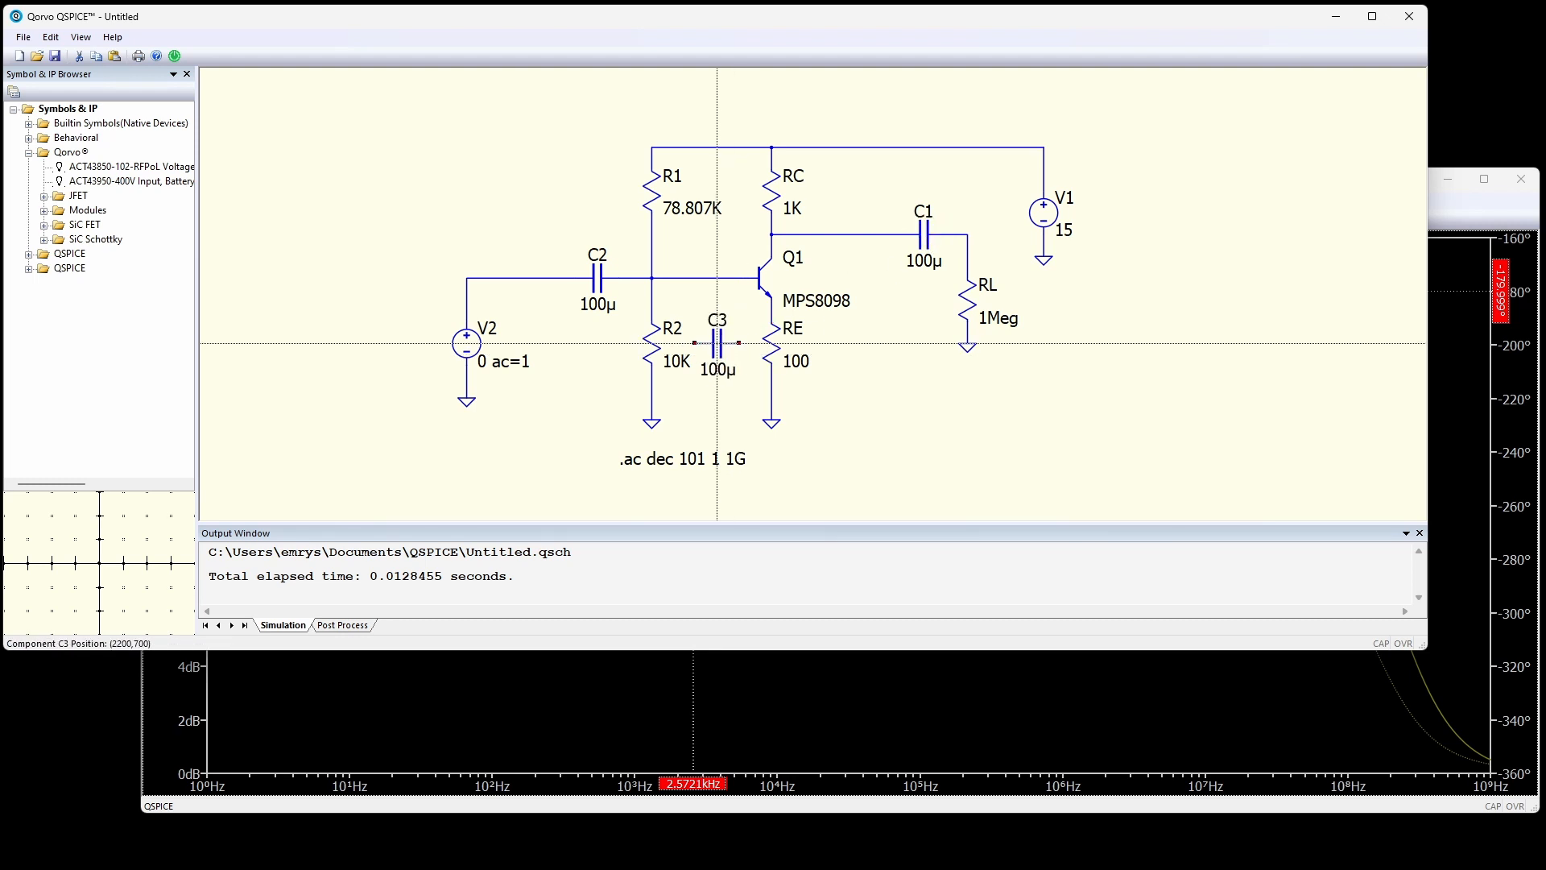
{"action": "key", "text": "ctrl+r"}
{"action": "left_click", "coordinate": [739, 343]}
{"action": "left_click_drag", "start_coordinate": [704, 370], "coordinate": [715, 380]}
Wire the new capacitor in parallel with RE, joining the emitter node and RE's grounded end.
{"action": "key", "text": "w"}
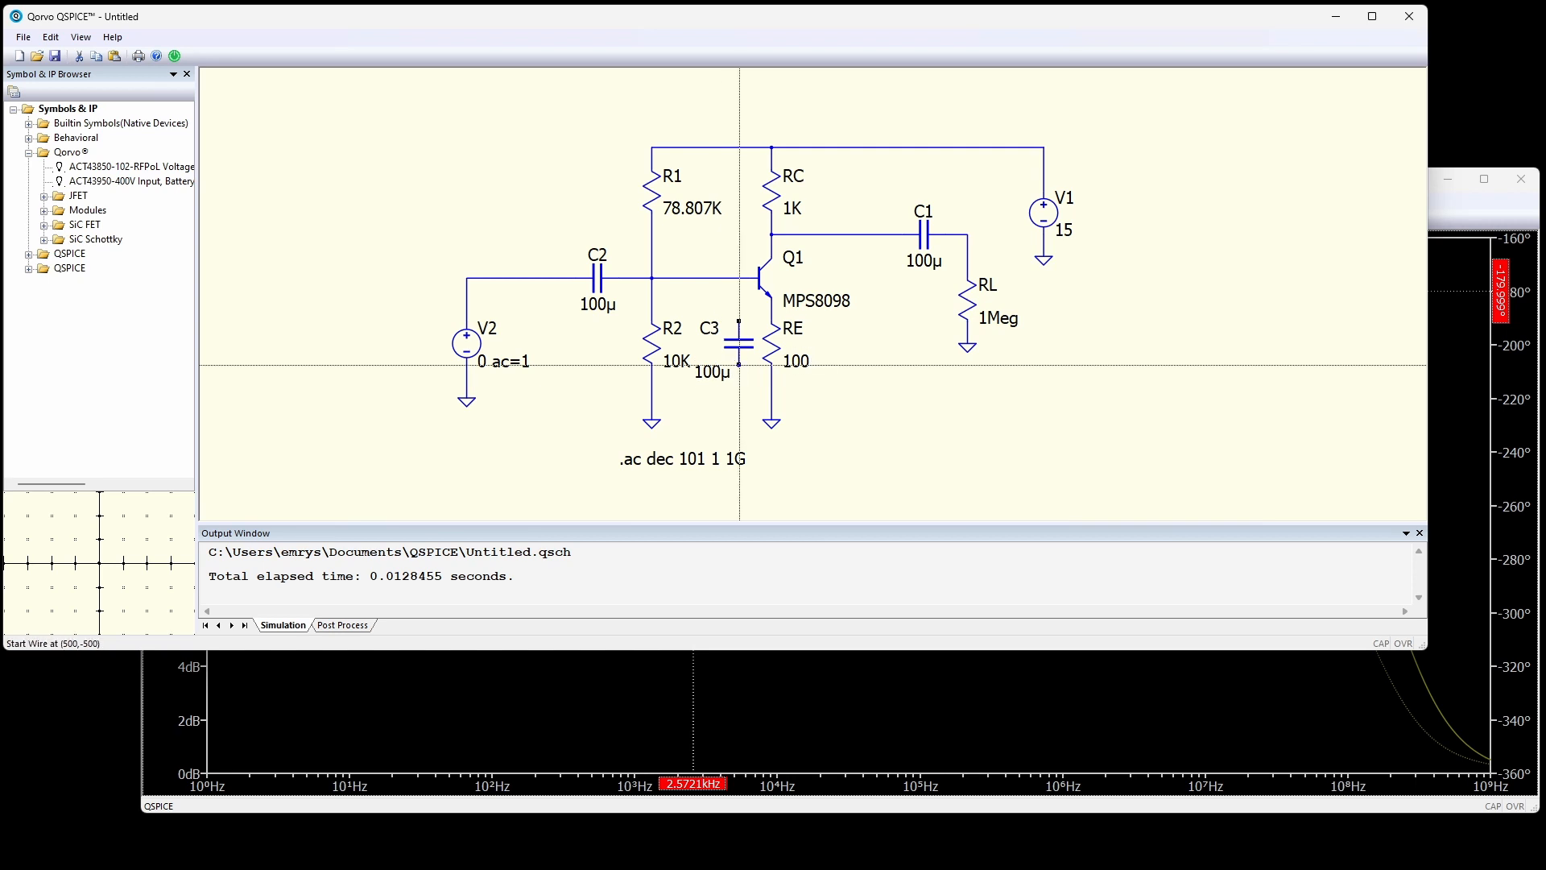
{"action": "left_click", "coordinate": [738, 386]}
{"action": "left_click", "coordinate": [771, 386]}
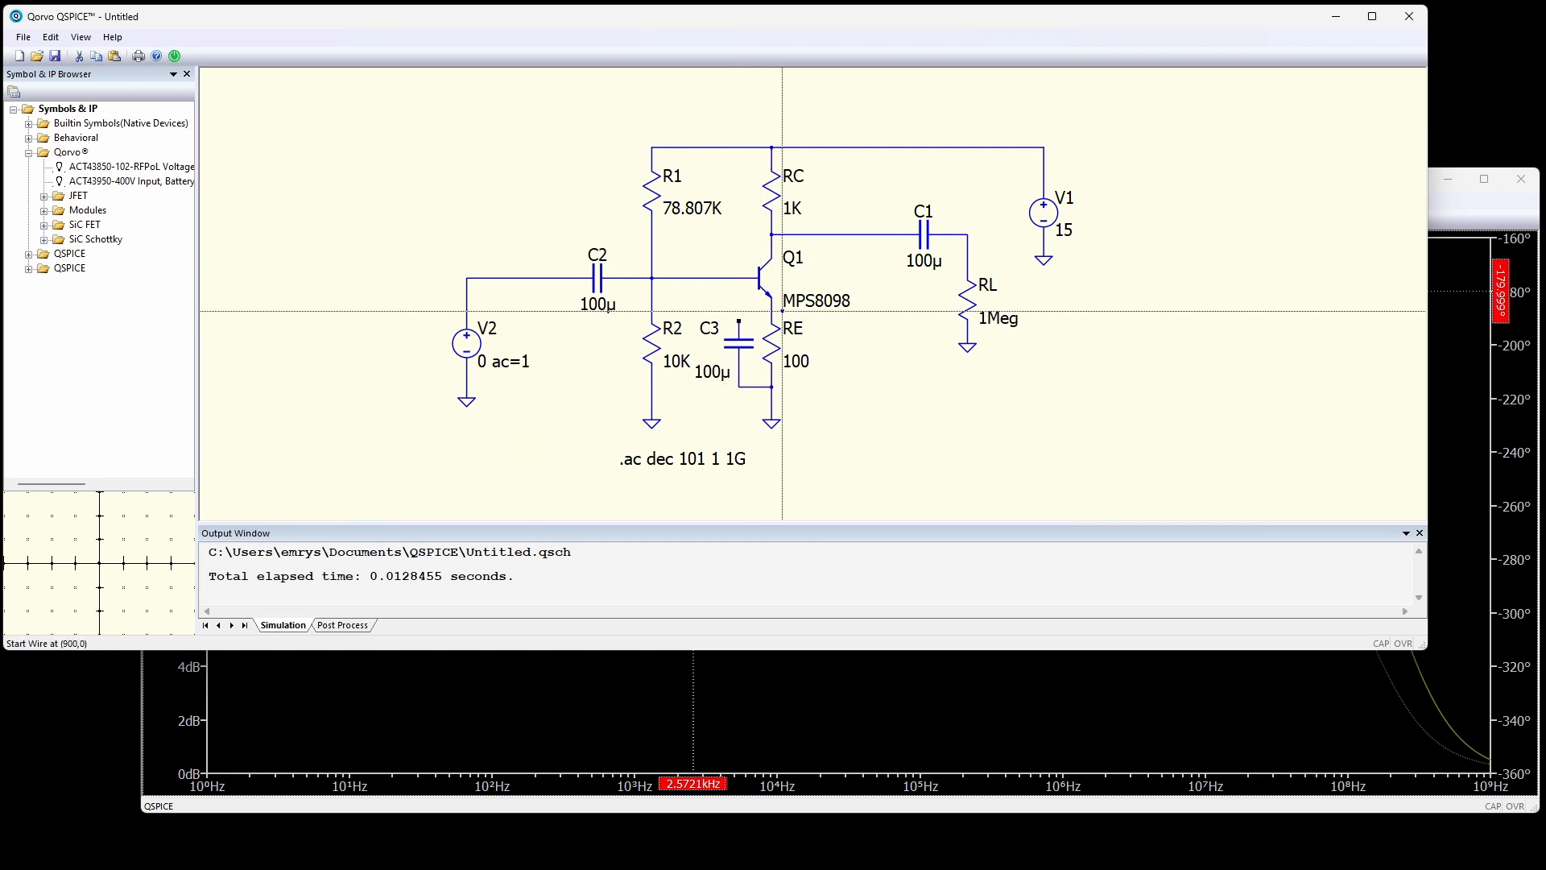
{"action": "left_click", "coordinate": [772, 310]}
{"action": "left_click", "coordinate": [738, 321]}
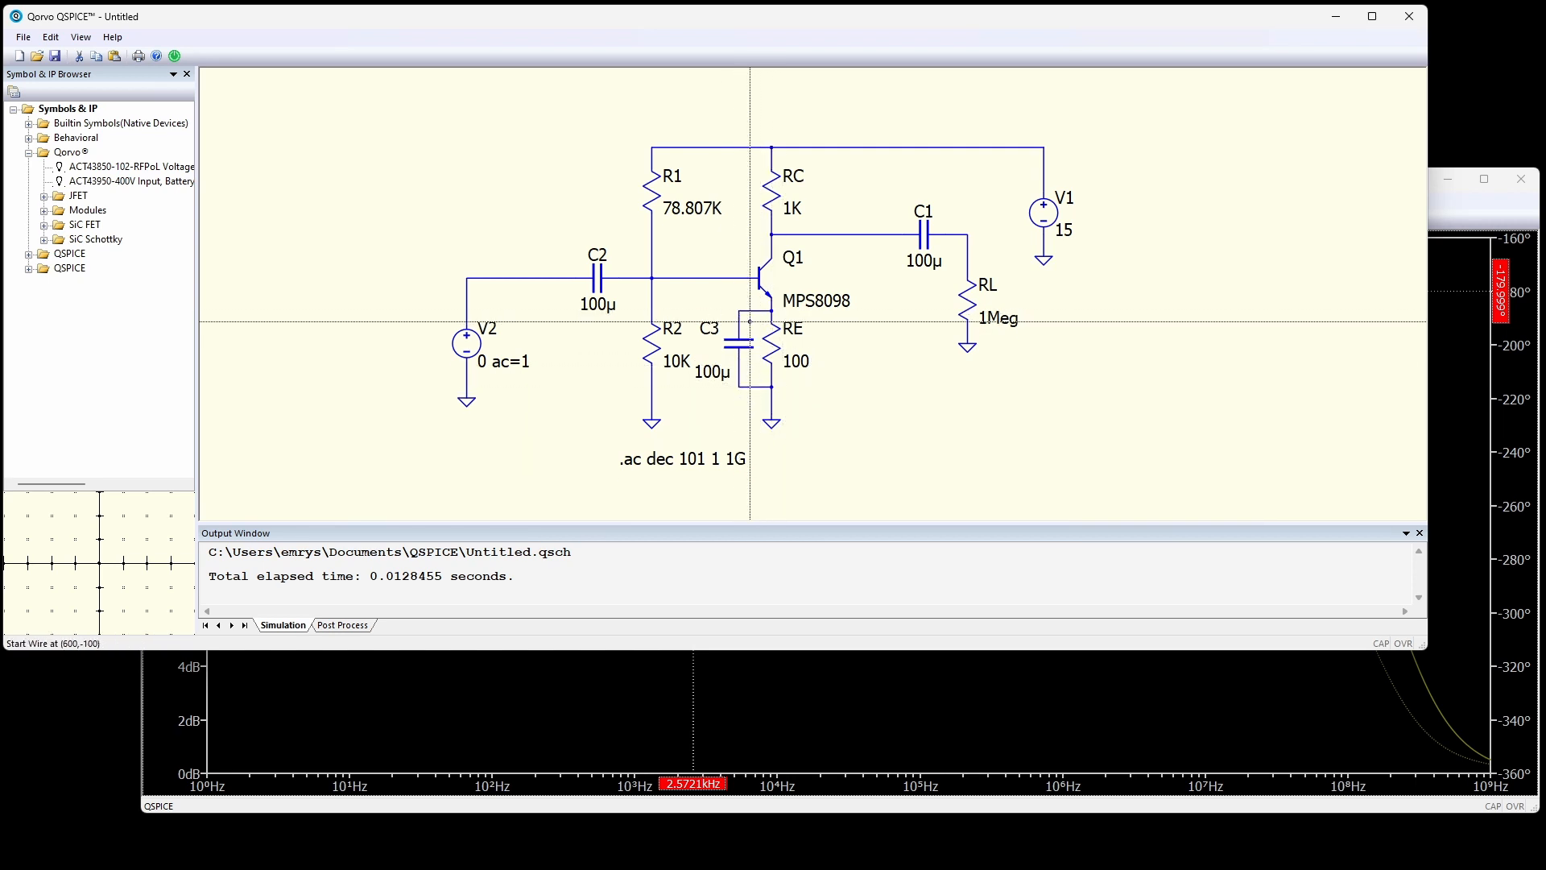
{"action": "key", "text": "Escape"}
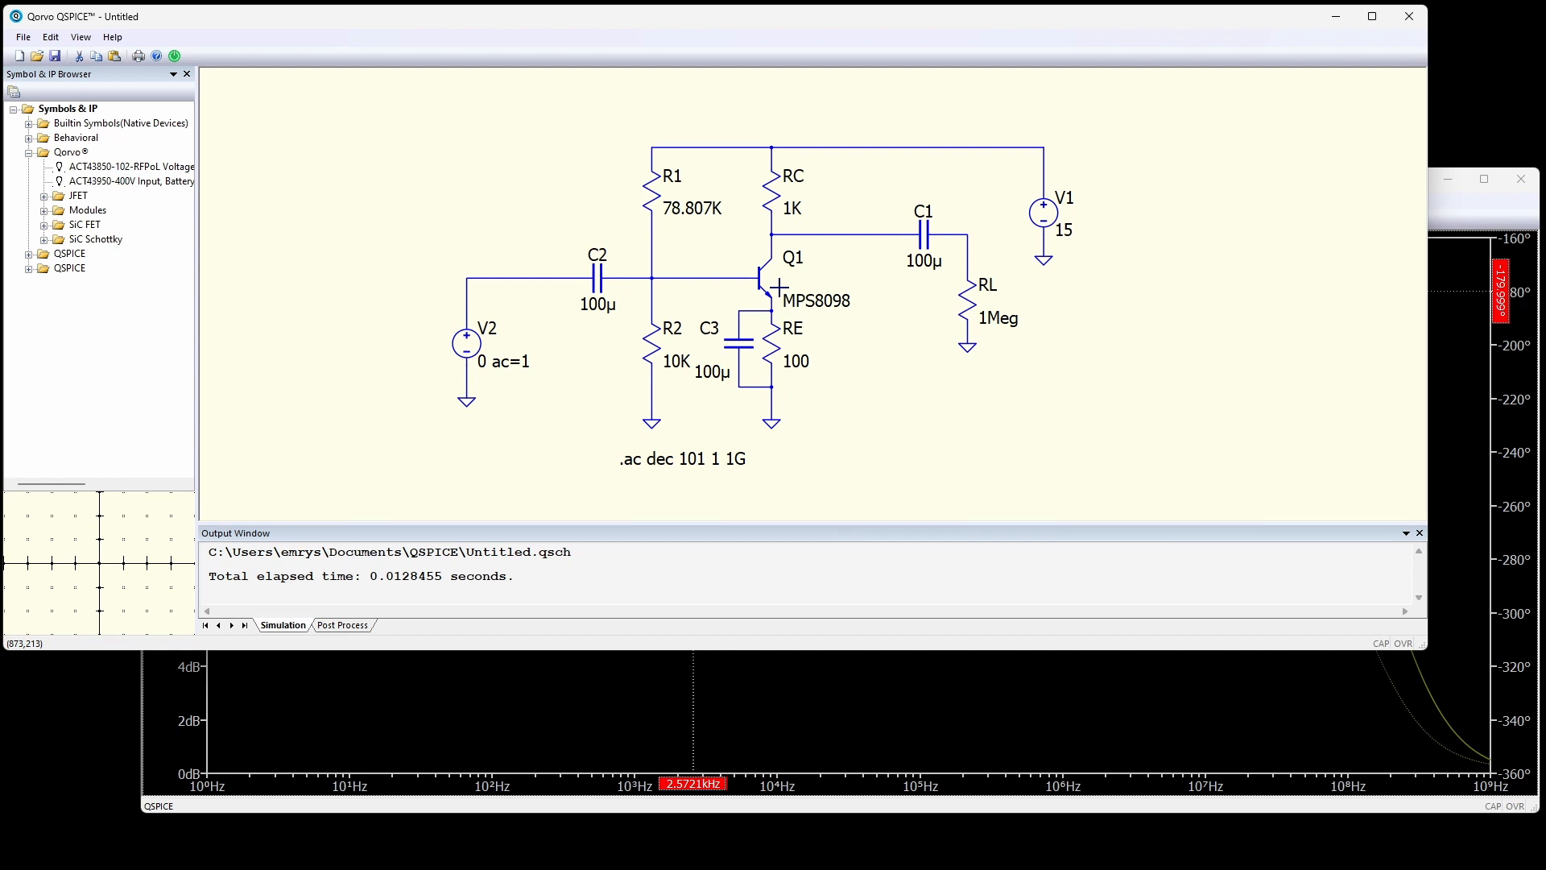
Rerun the AC simulation and move the plot cursor to the midband at about 15 kHz, then to the lower cutoff at about 366 Hz.
{"action": "mouse_move", "coordinate": [770, 354]}
{"action": "mouse_move", "coordinate": [665, 287]}
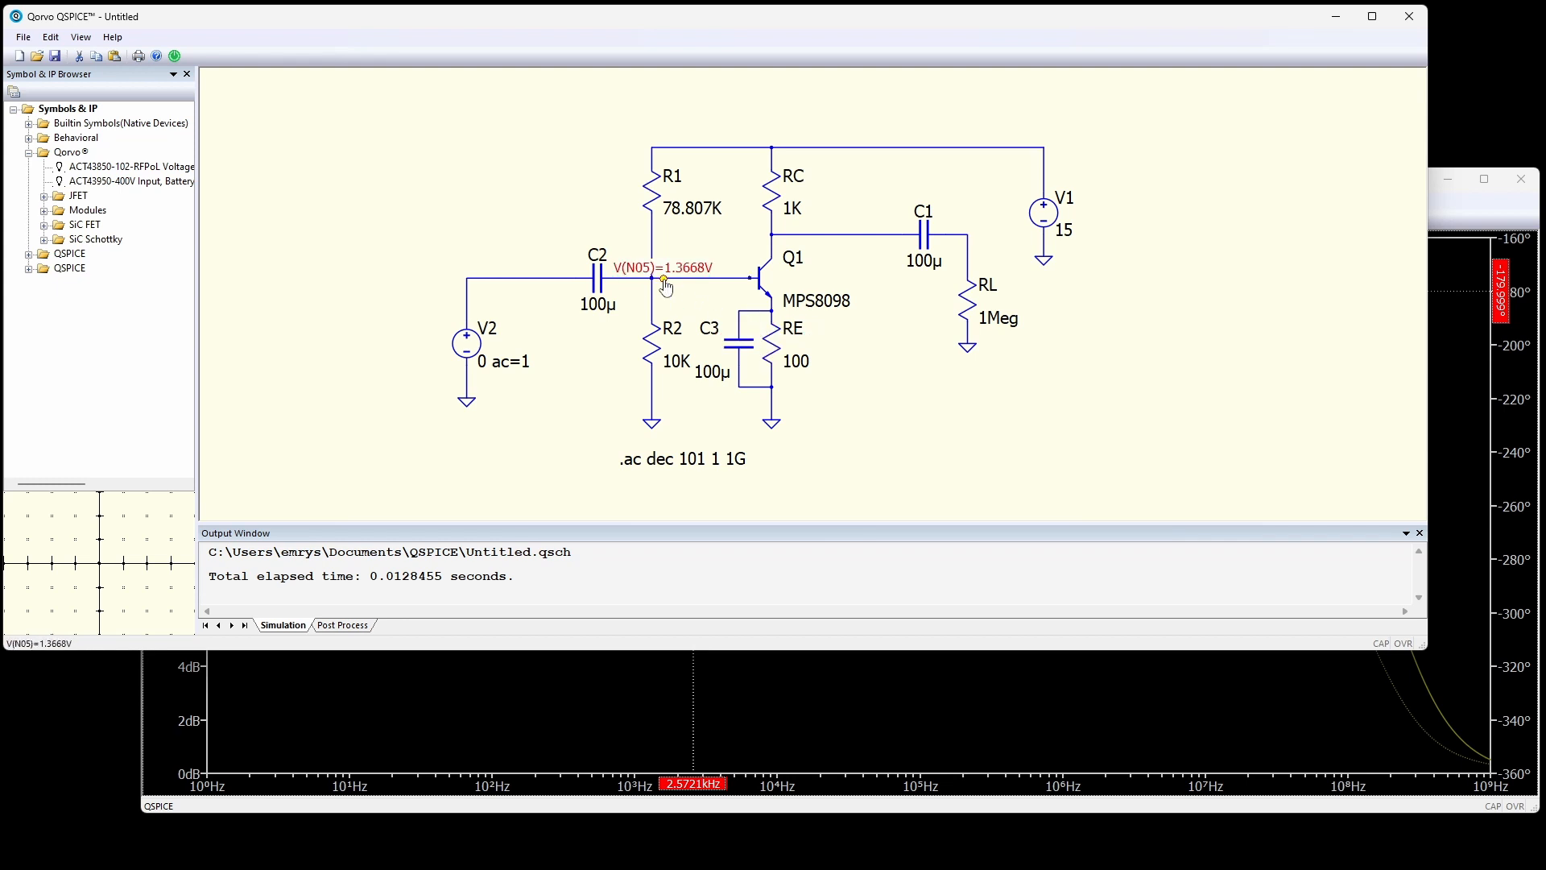
{"action": "right_click", "coordinate": [525, 171]}
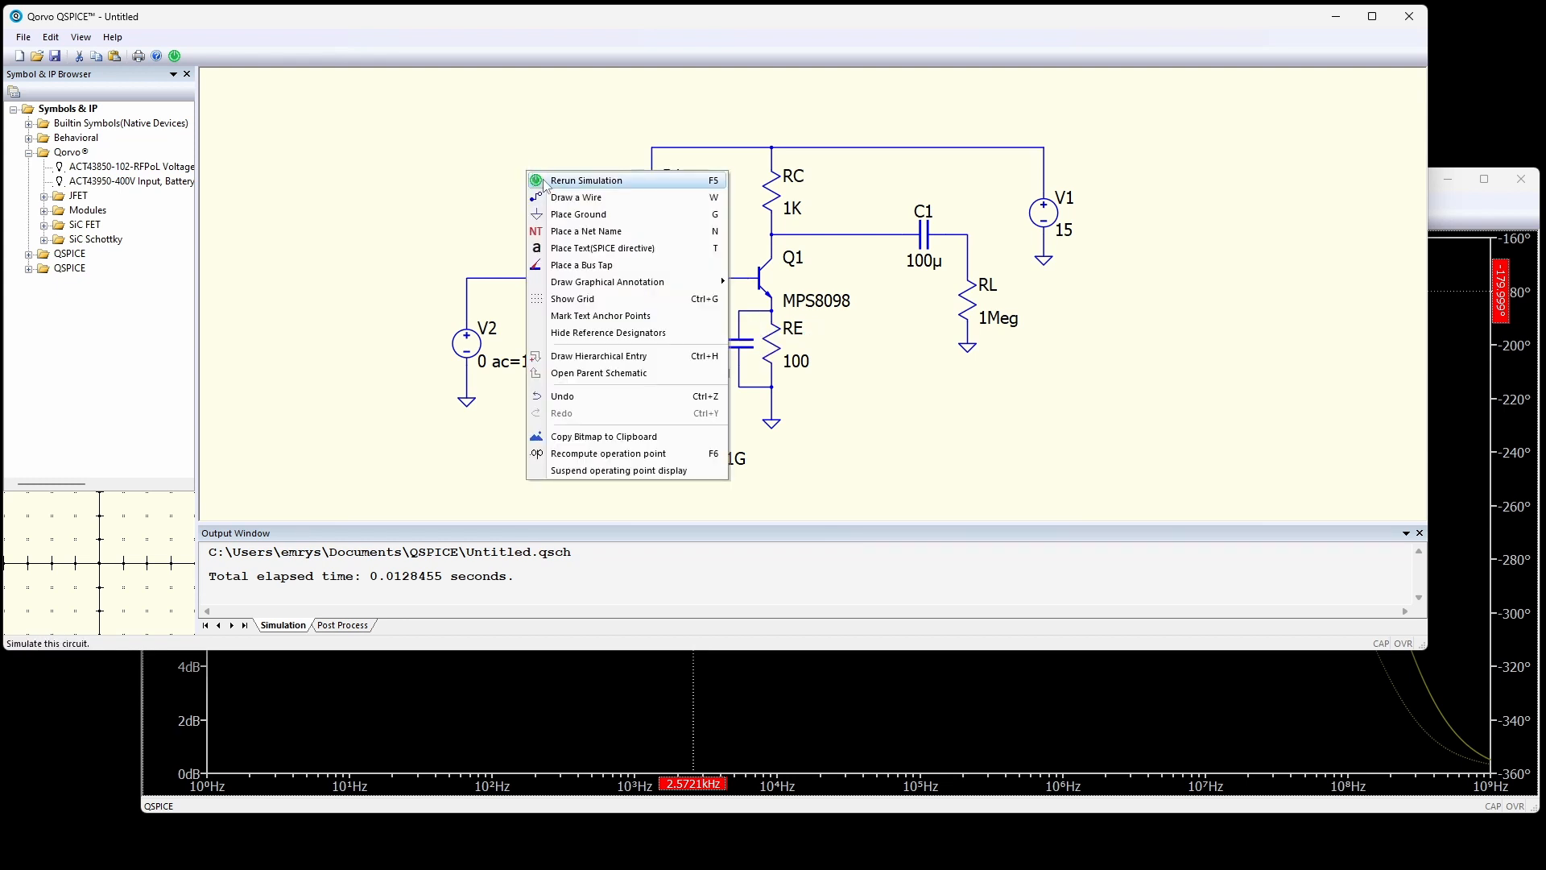
{"action": "left_click", "coordinate": [545, 182]}
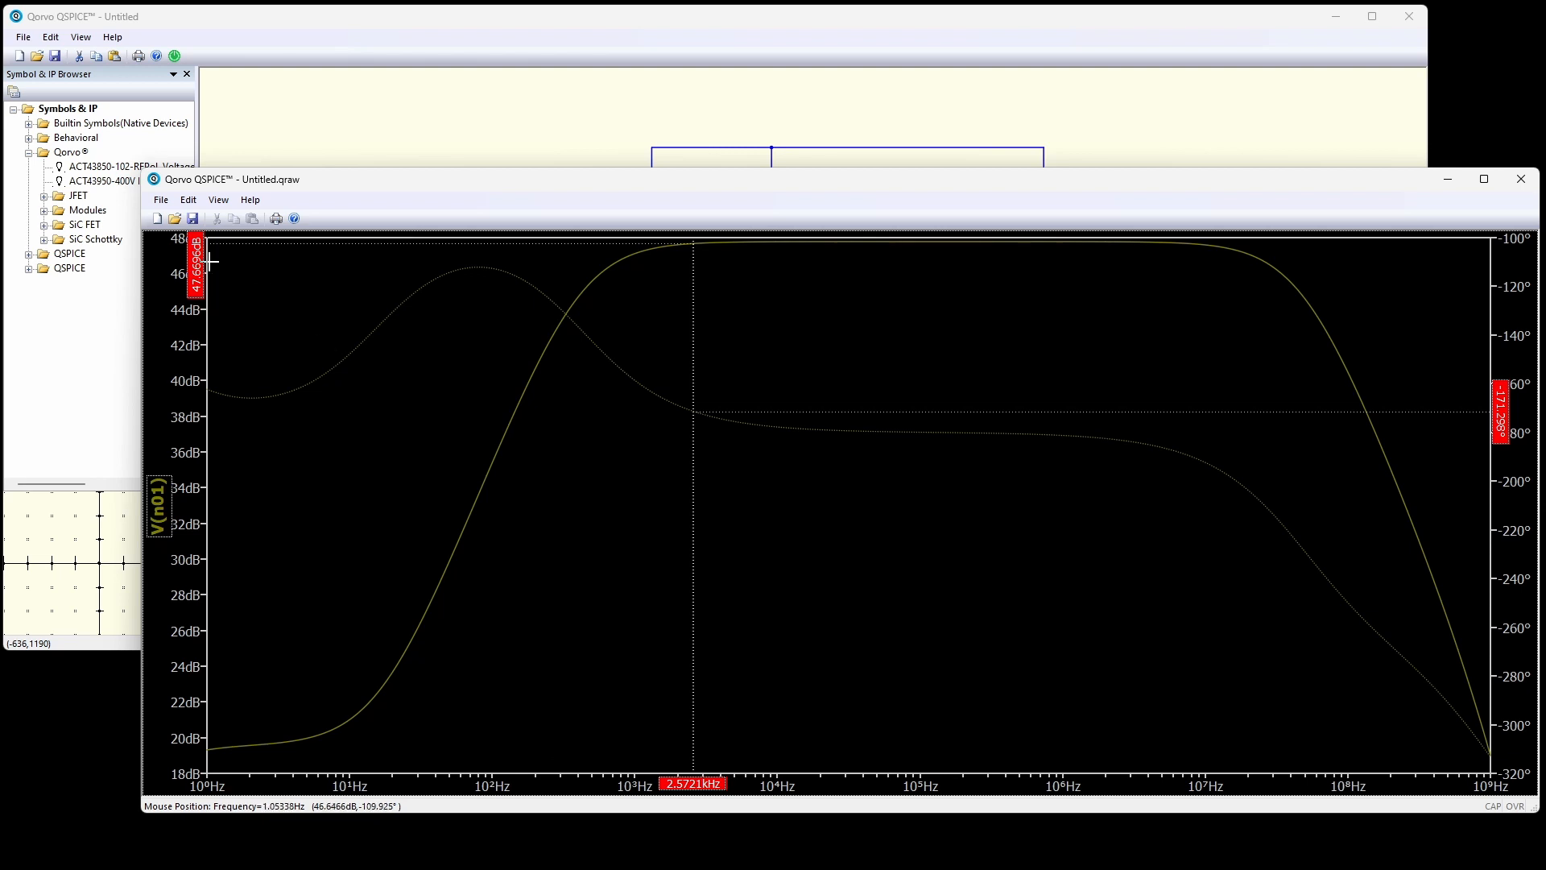
{"action": "left_click", "coordinate": [198, 289]}
{"action": "left_click_drag", "start_coordinate": [198, 288], "coordinate": [803, 252]}
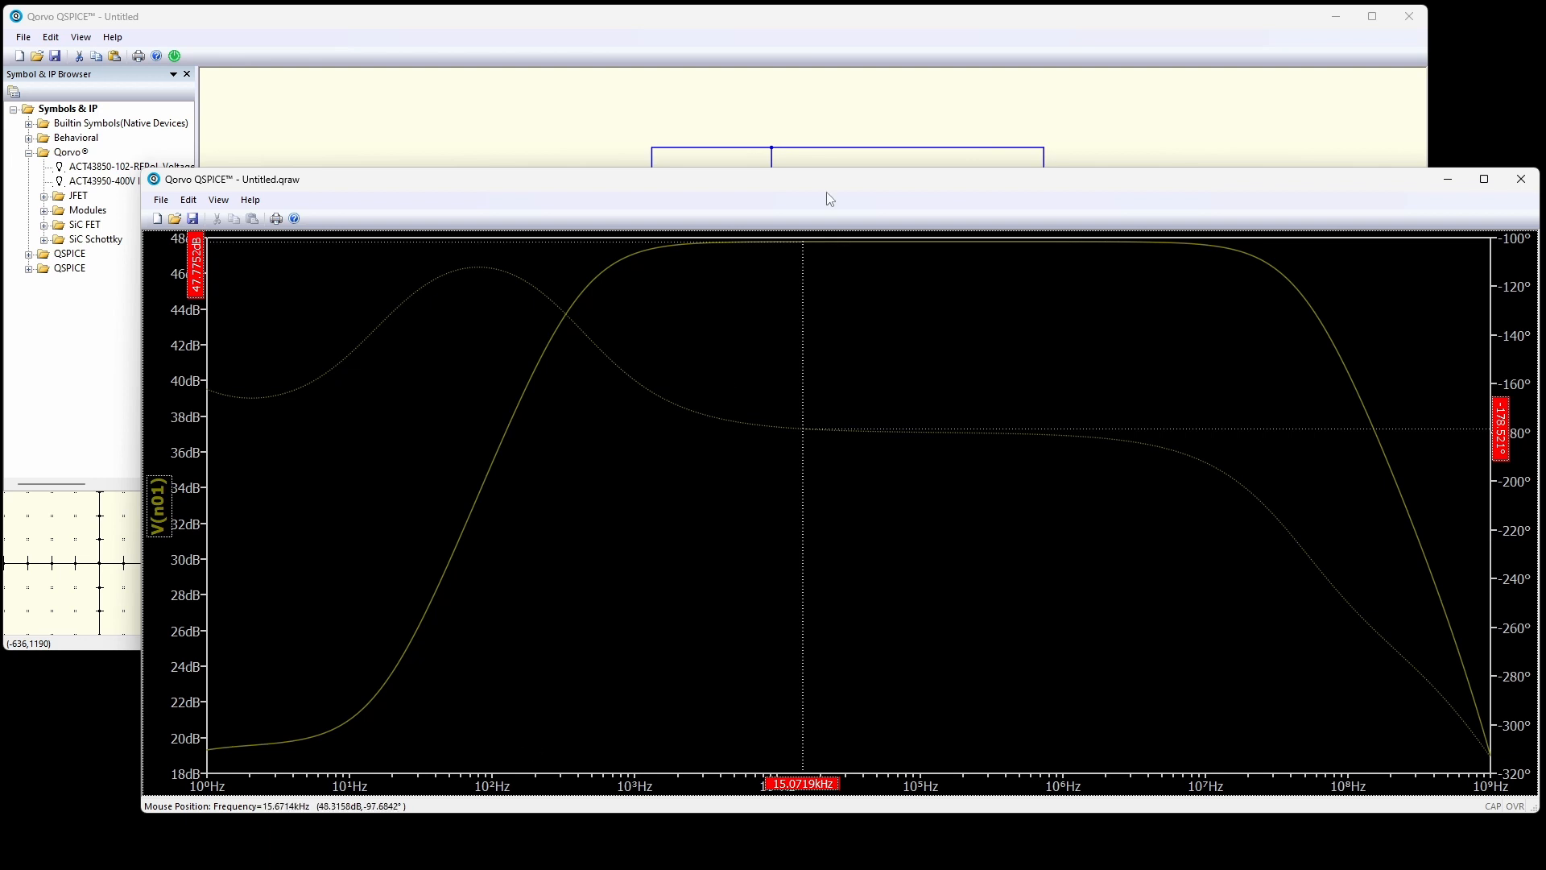
{"action": "left_click_drag", "start_coordinate": [812, 792], "coordinate": [575, 797]}
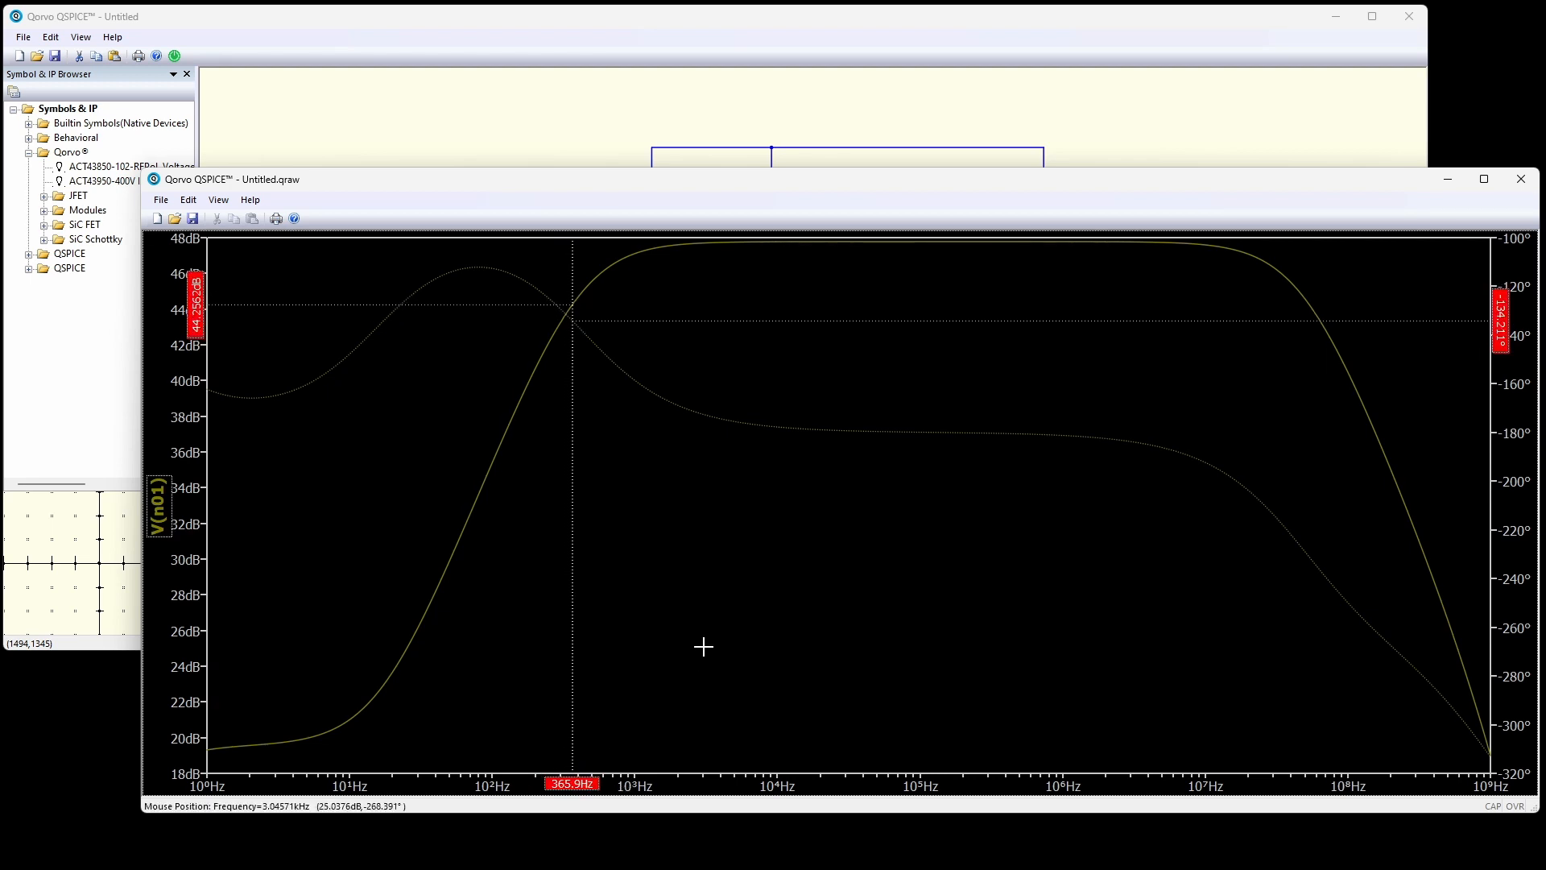
Set the emitter bypass capacitor C3 to 1000µ and rerun the AC simulation.
{"action": "left_click", "coordinate": [1087, 153]}
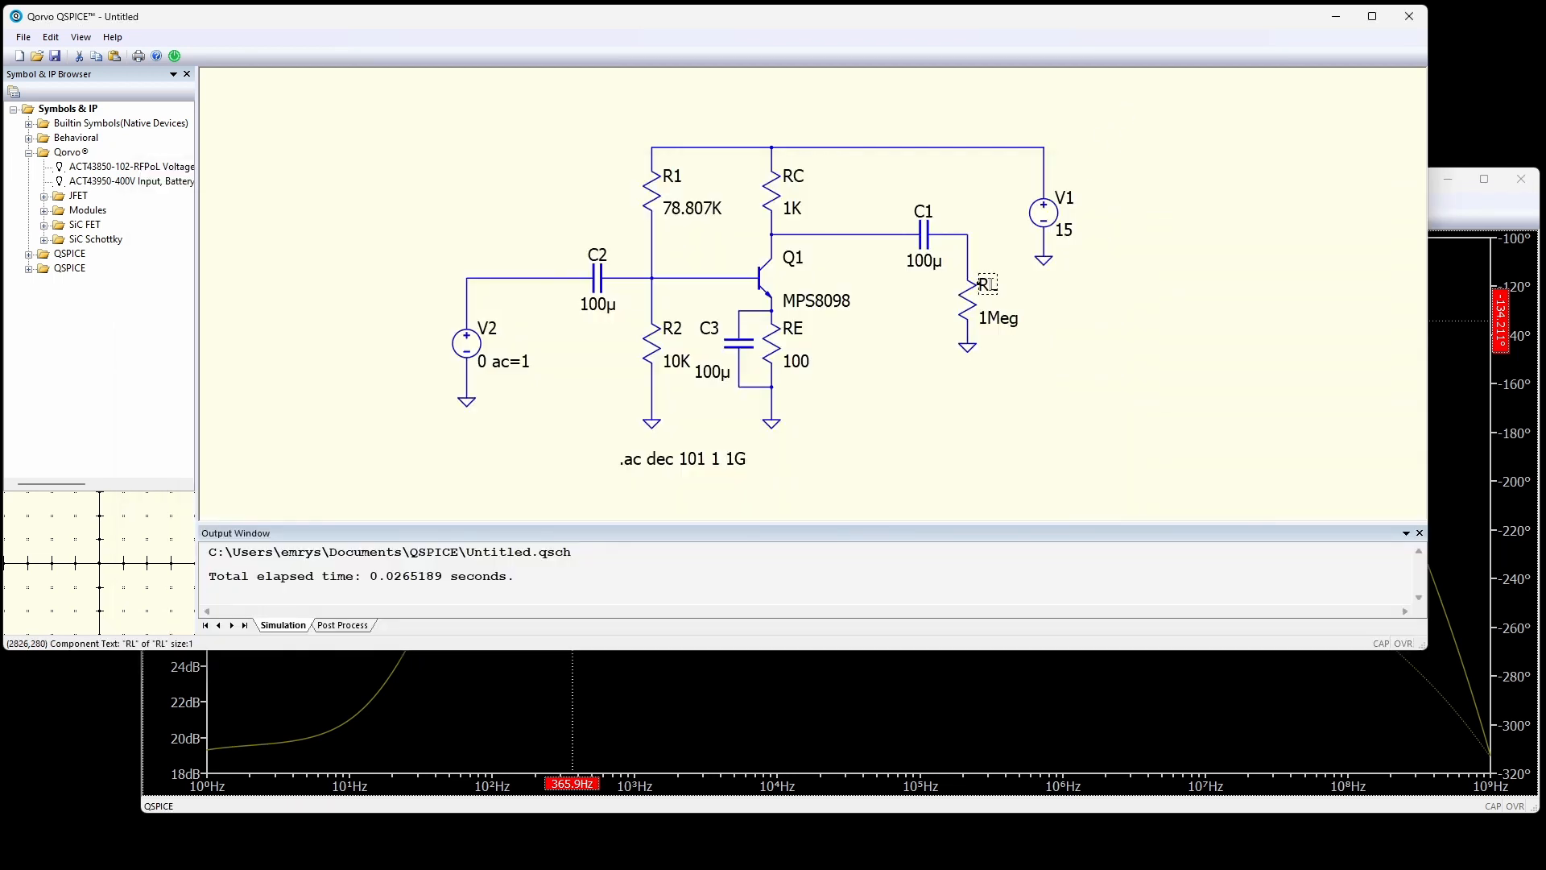
{"action": "left_click", "coordinate": [713, 371]}
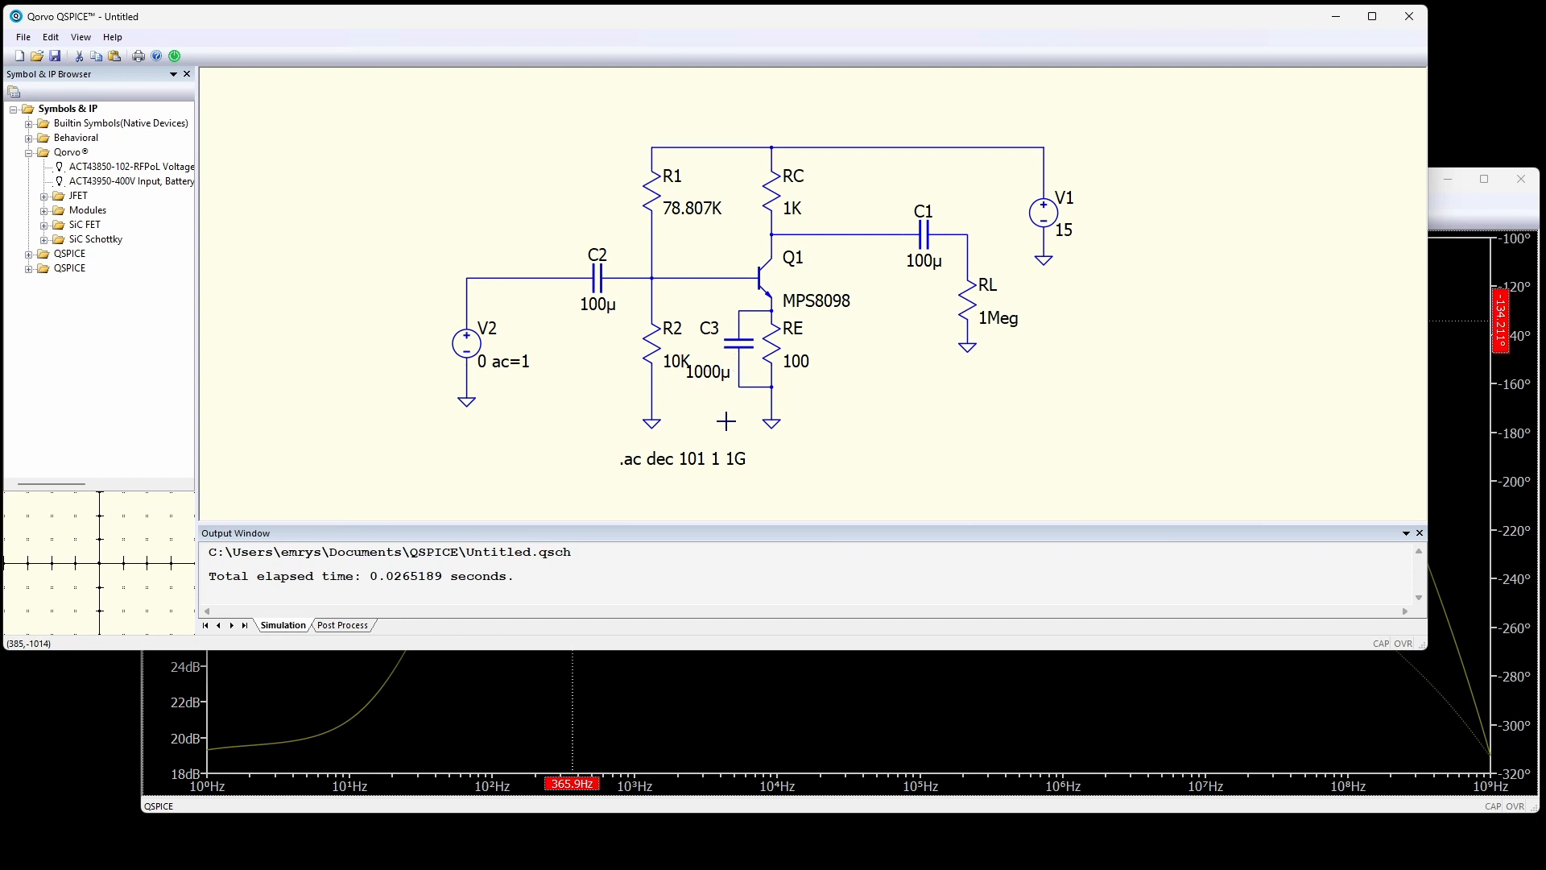
{"action": "right_click", "coordinate": [997, 367]}
{"action": "left_click", "coordinate": [1047, 389]}
Move the plot cursor to the lower cutoff at about 41 Hz, then check the emitter node's operating point on the schematic.
{"action": "left_click", "coordinate": [1459, 497]}
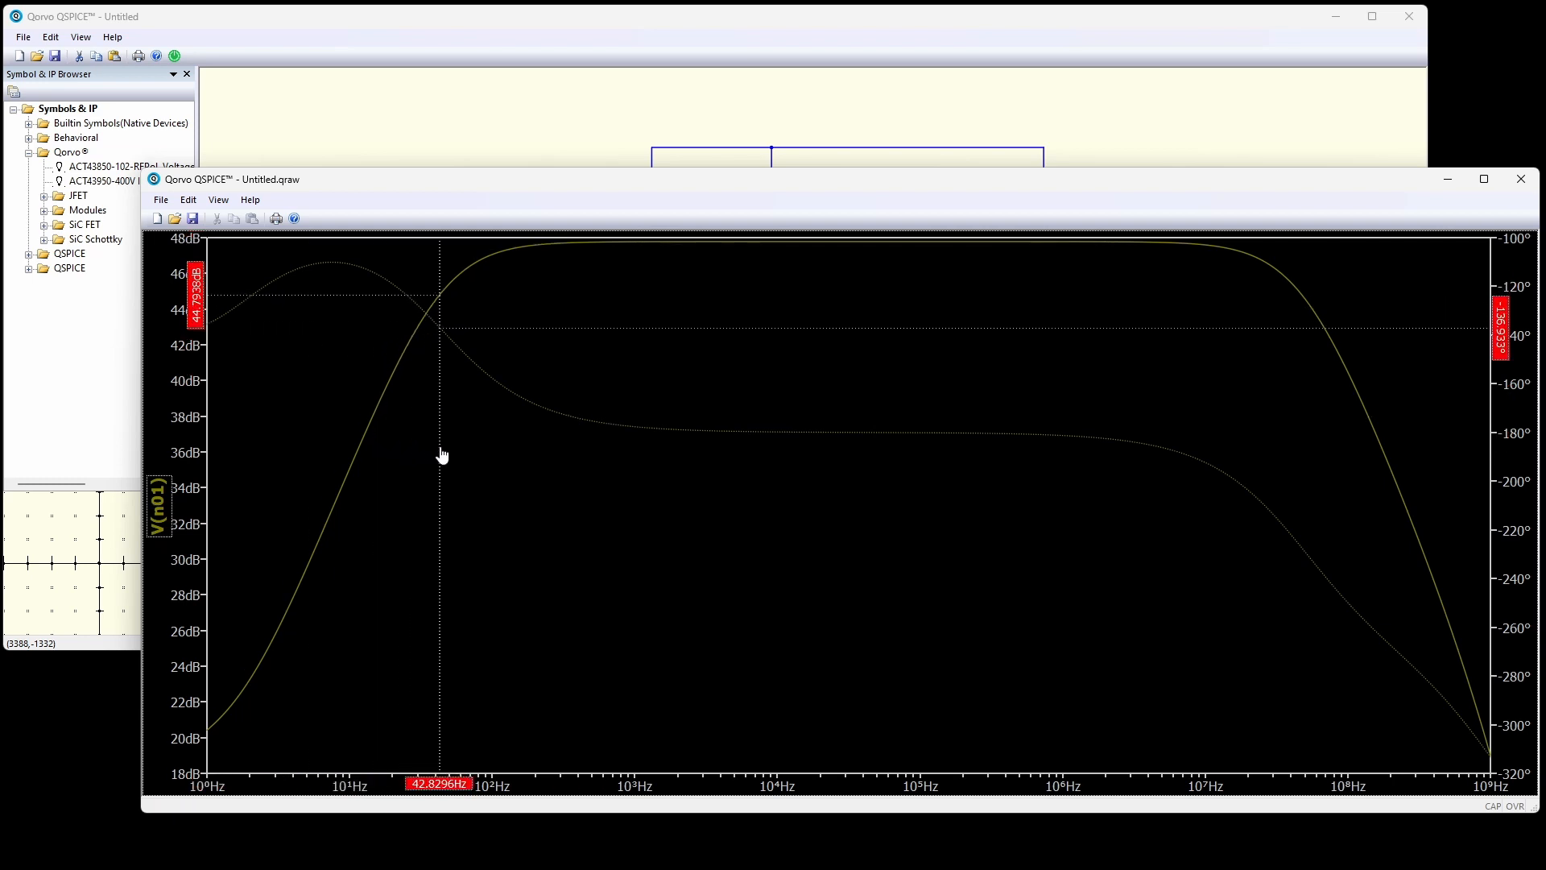
{"action": "left_click_drag", "start_coordinate": [440, 449], "coordinate": [437, 449]}
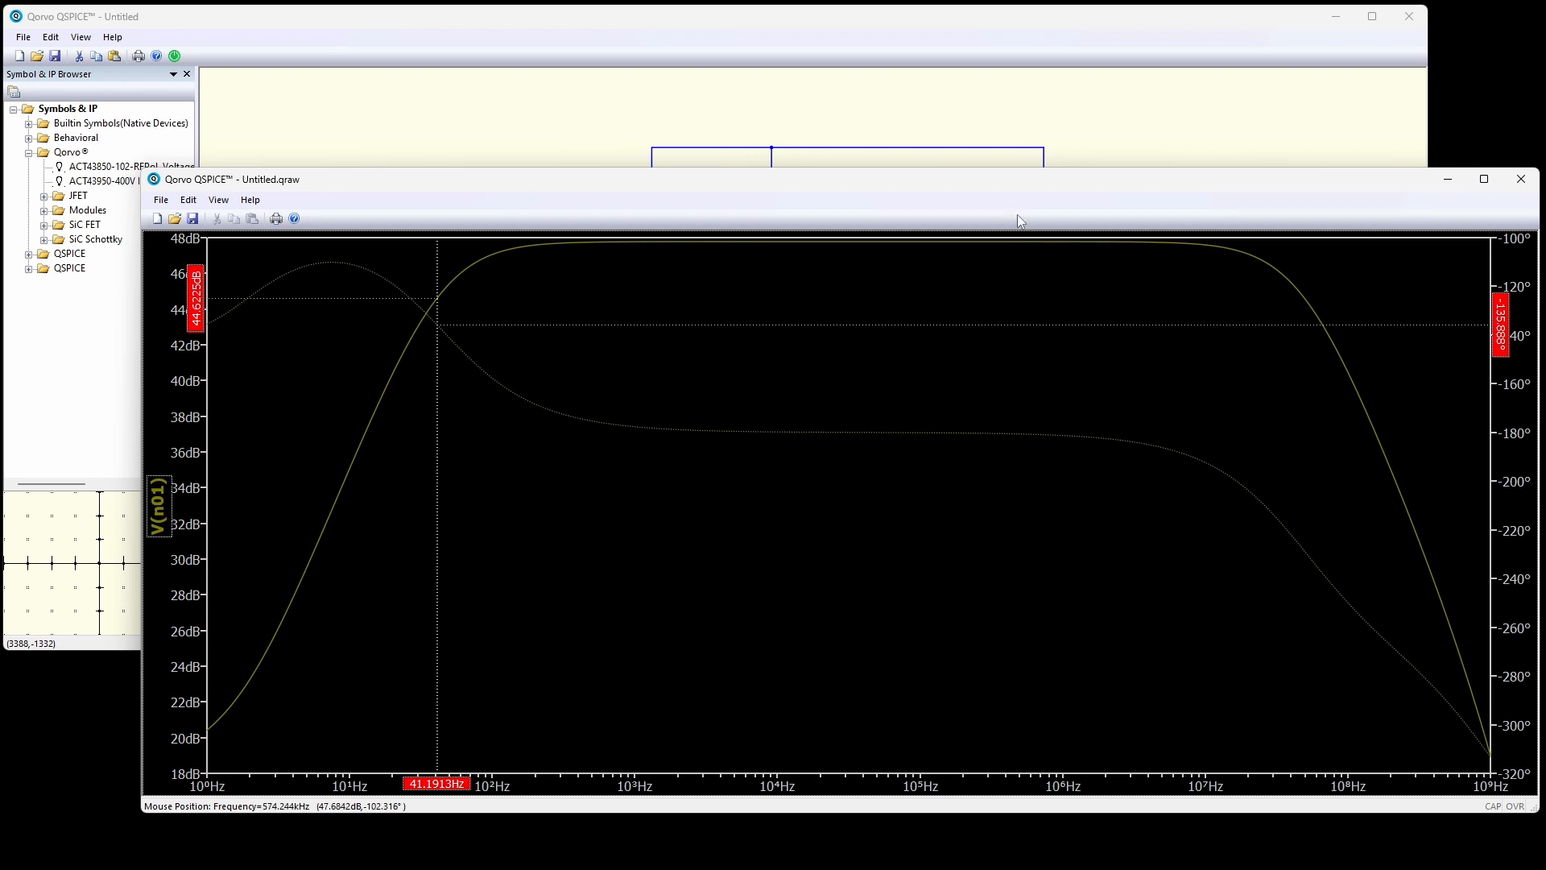
{"action": "left_click", "coordinate": [989, 32]}
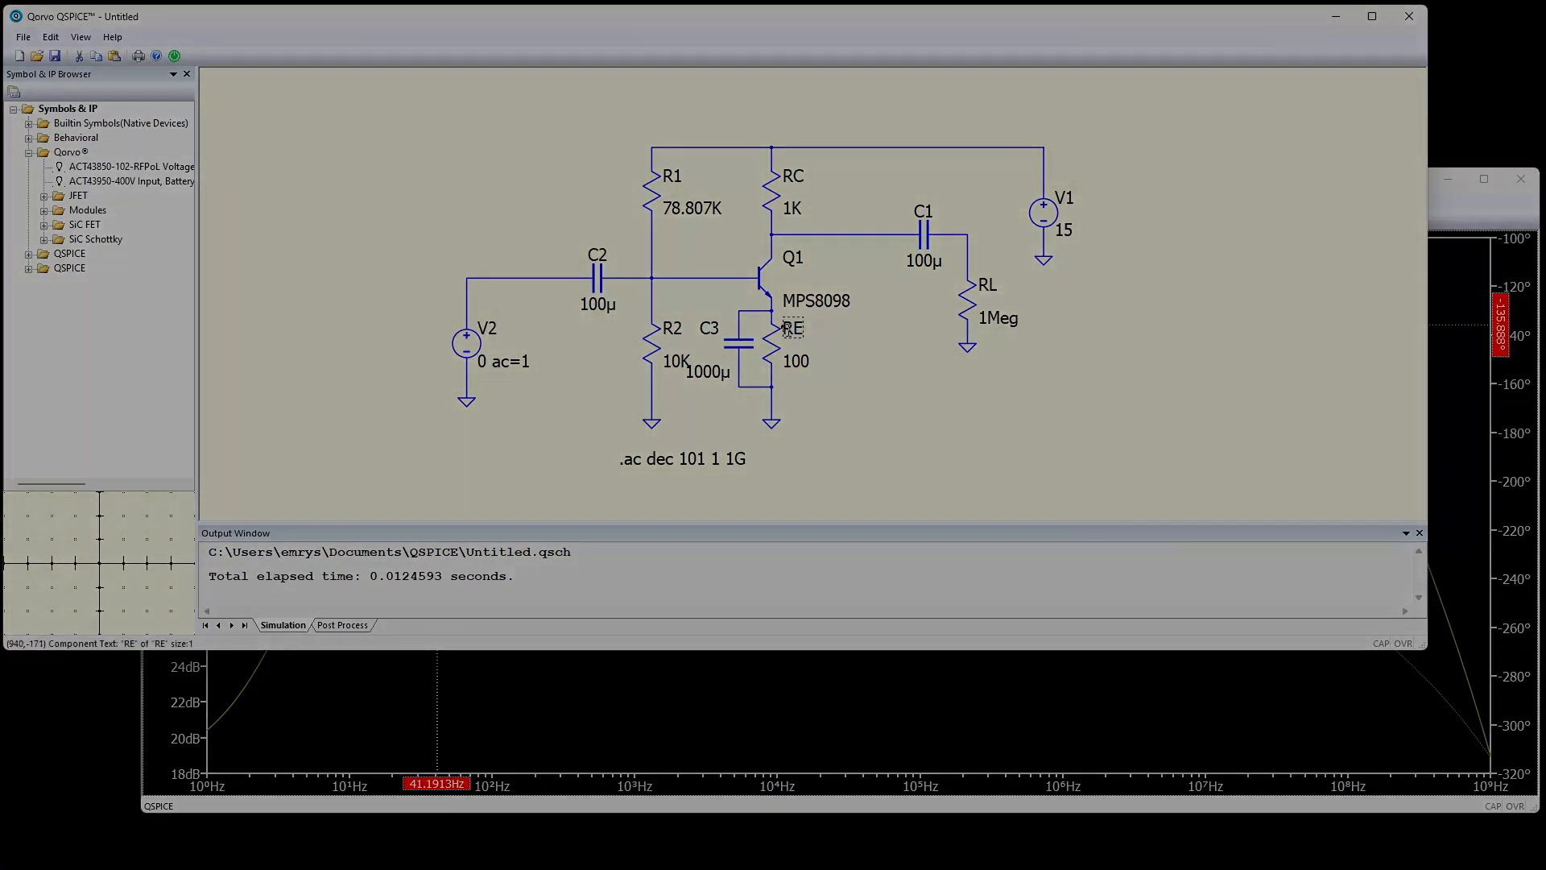
{"action": "mouse_move", "coordinate": [752, 314]}
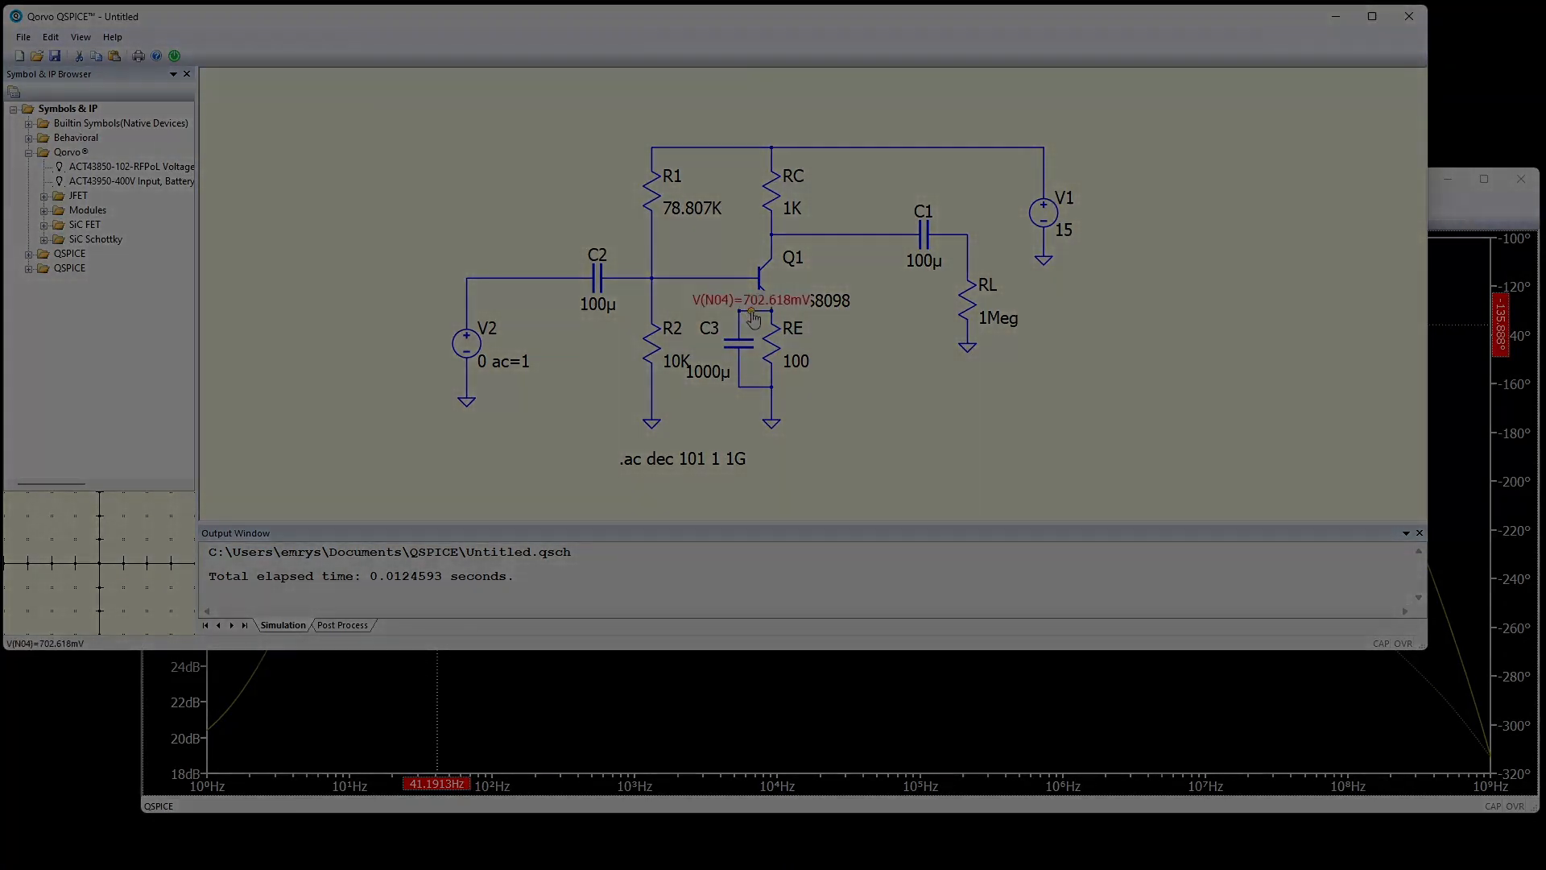